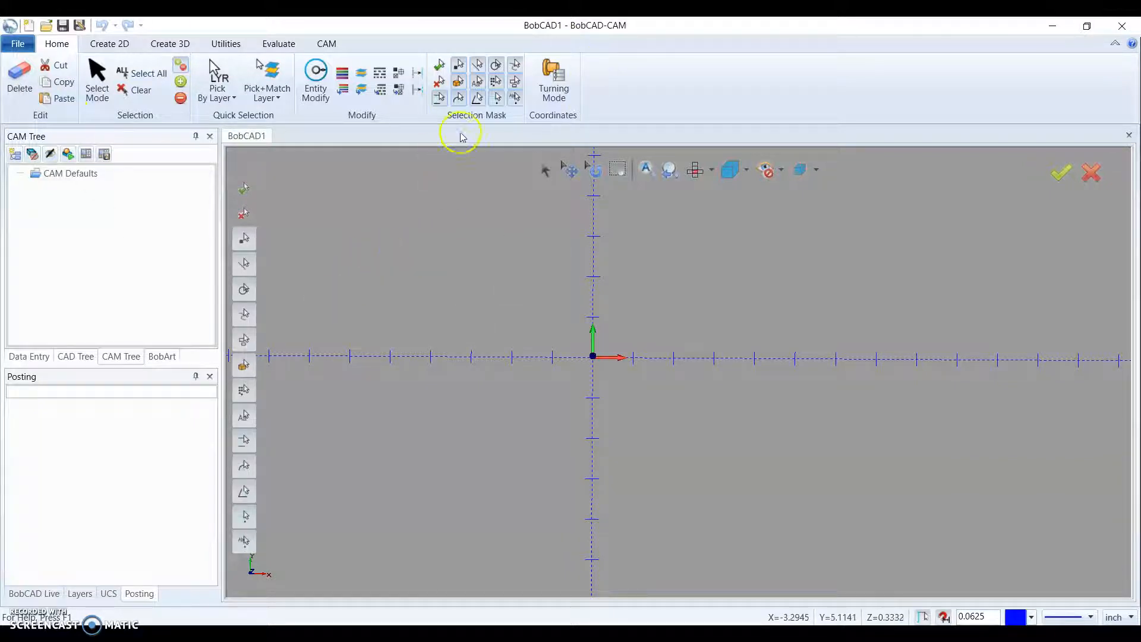
- Minimize the open window and launch BobCAD-CAM V31 from the desktop with the high-performance NVIDIA graphics processor
left_click(1047, 26)
left_click(1054, 28)
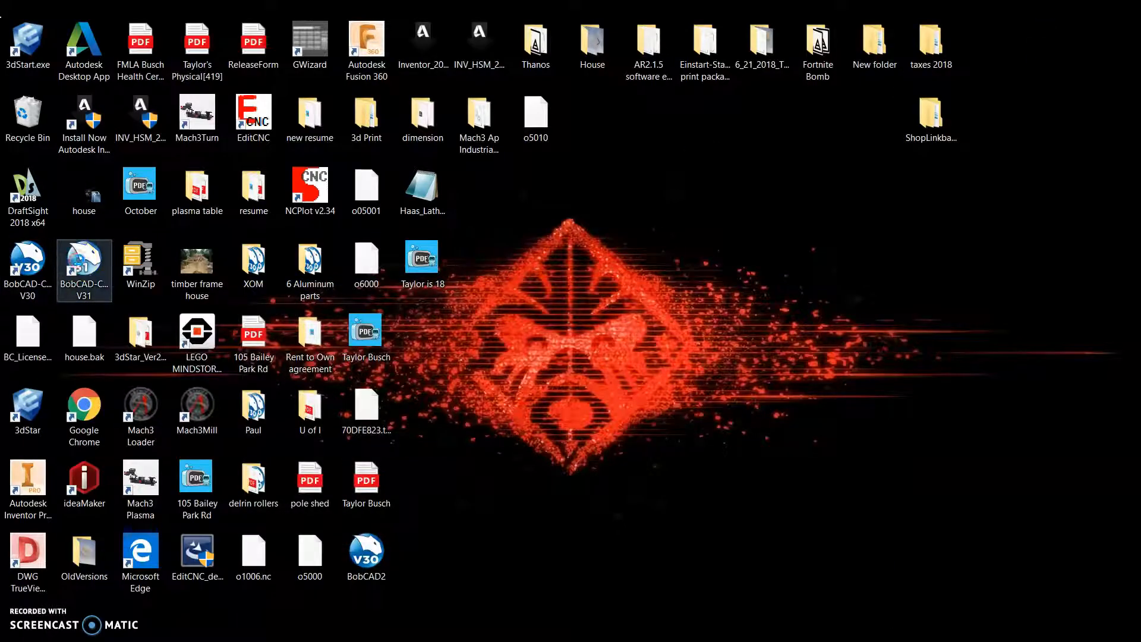
left_click(84, 265)
right_click(78, 268)
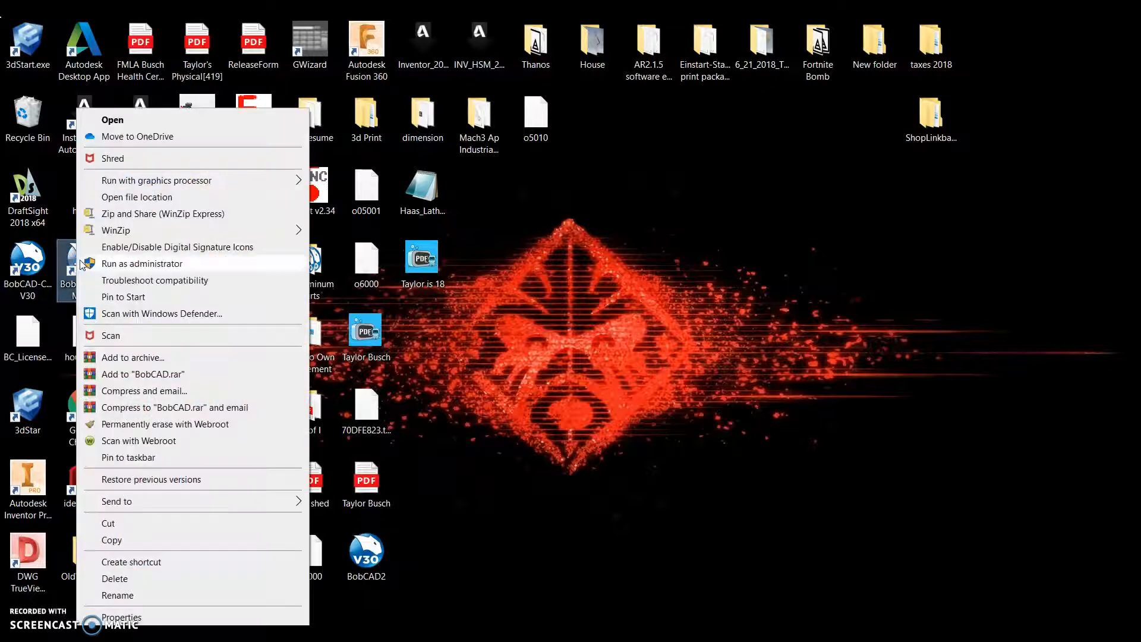
mouse_move(160, 183)
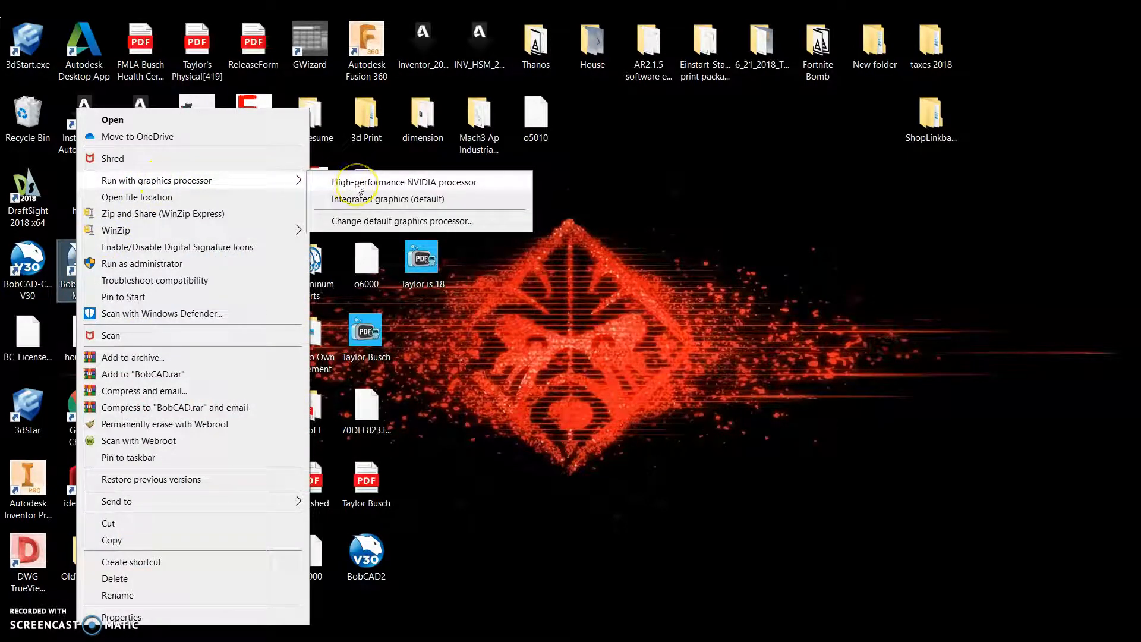
left_click(433, 183)
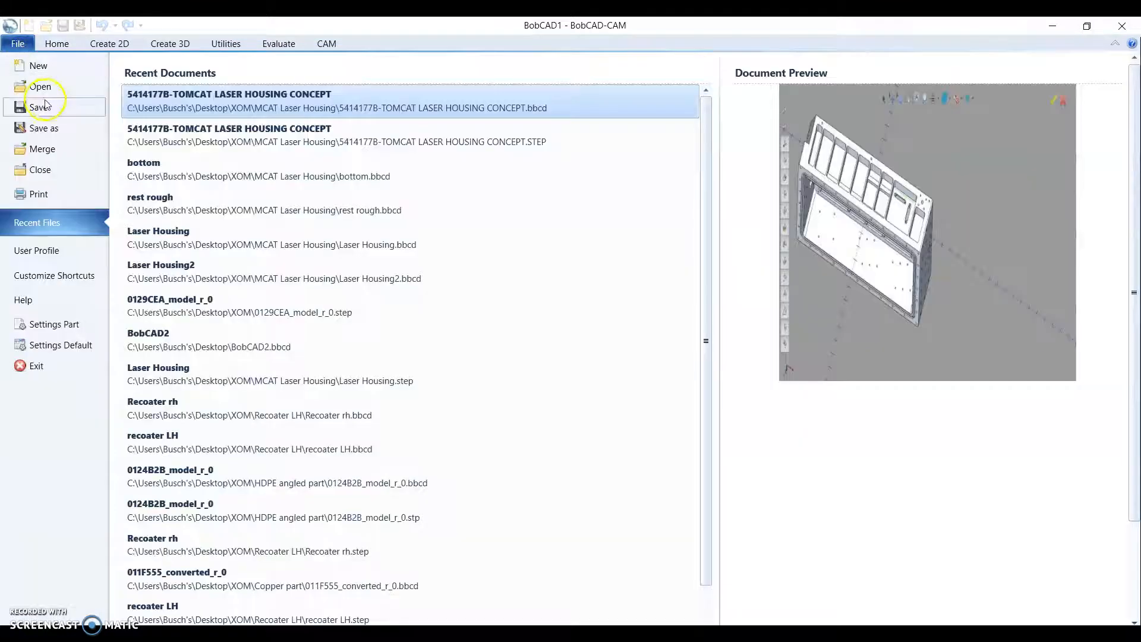
- Start opening an existing file and browse to the "Make these this weekend" folder within Pictures
left_click(46, 87)
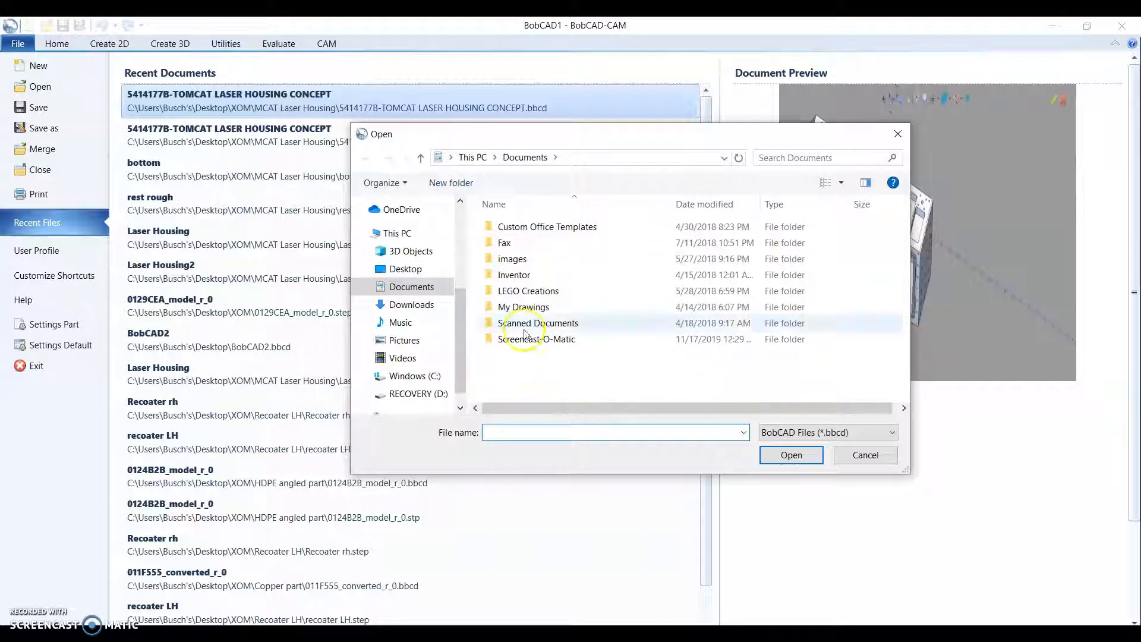
scroll(419, 336, "down", 1)
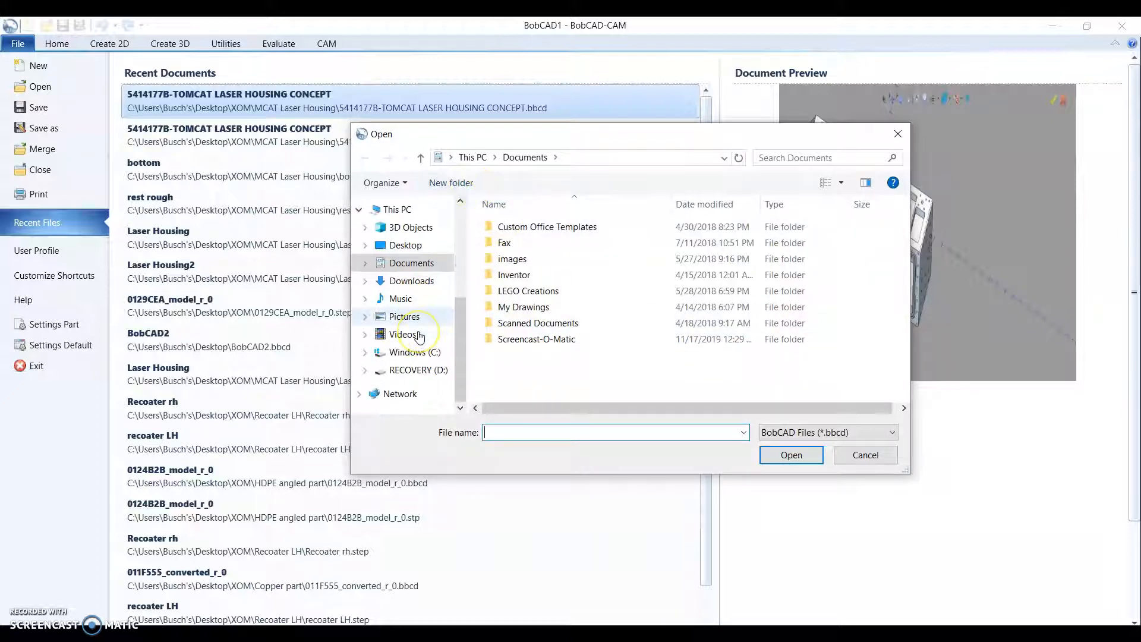
scroll(419, 337, "up", 3)
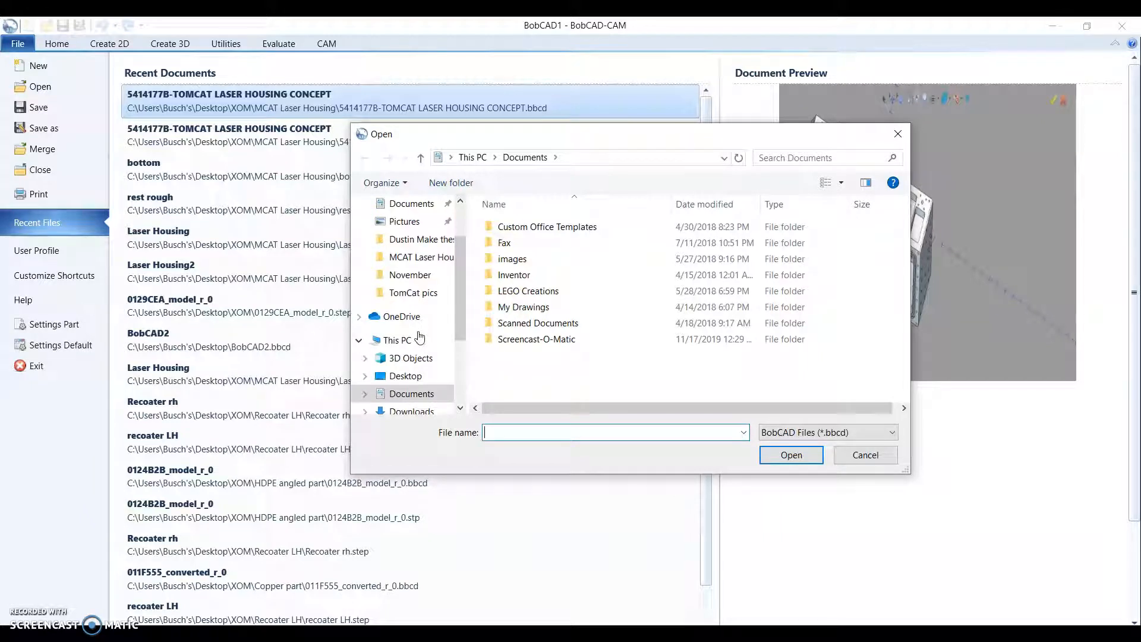
scroll(419, 337, "up", 2)
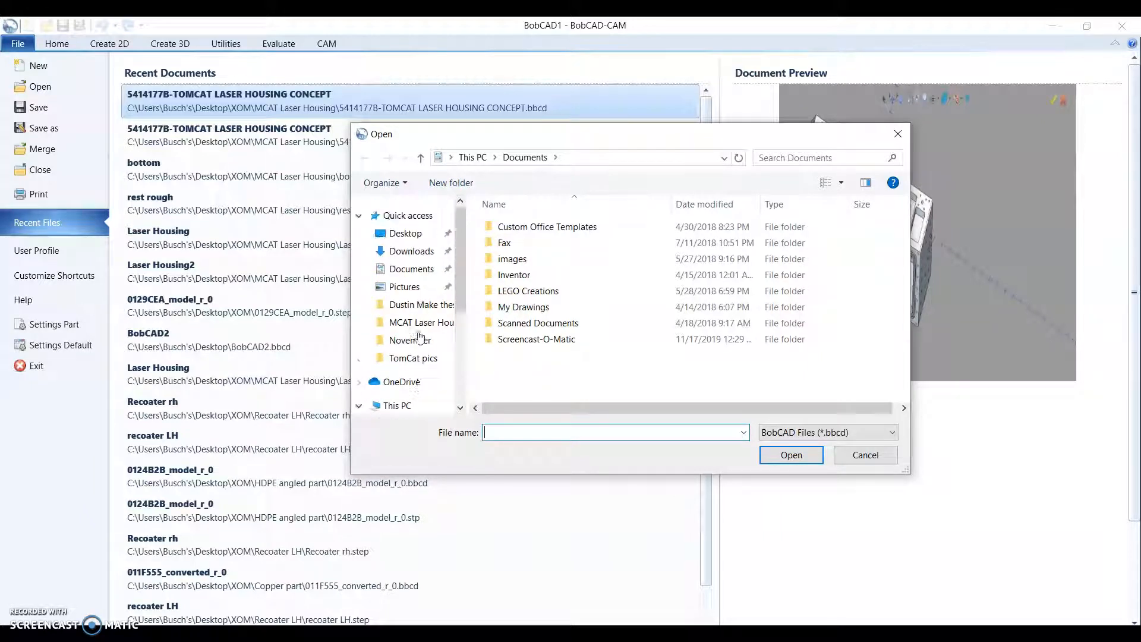
left_click(418, 288)
scroll(860, 357, "down", 6)
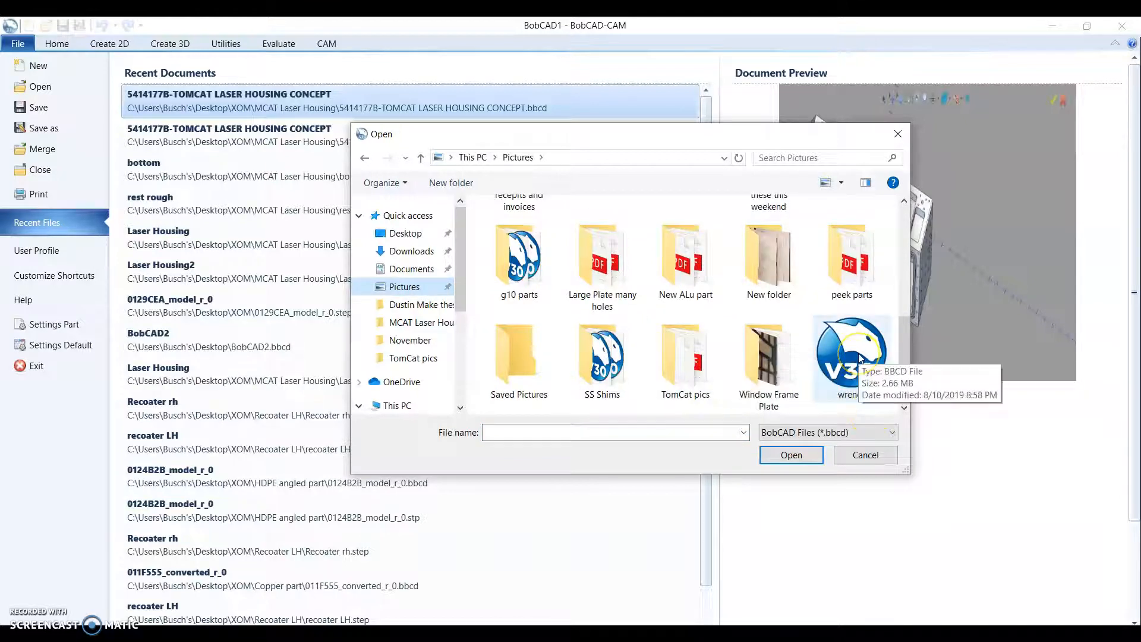
scroll(860, 357, "up", 1)
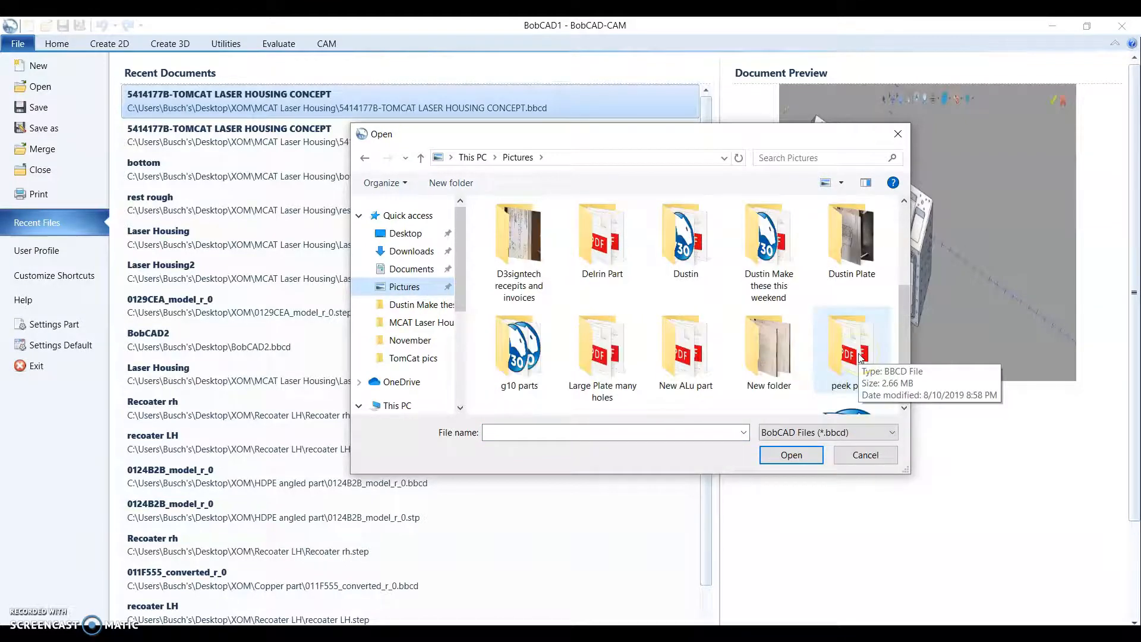
double_click(774, 260)
- Show all supported file types and open the part 012801C_converted_r_0 qty3 with curves and solids, keeping the original topology
left_click(778, 432)
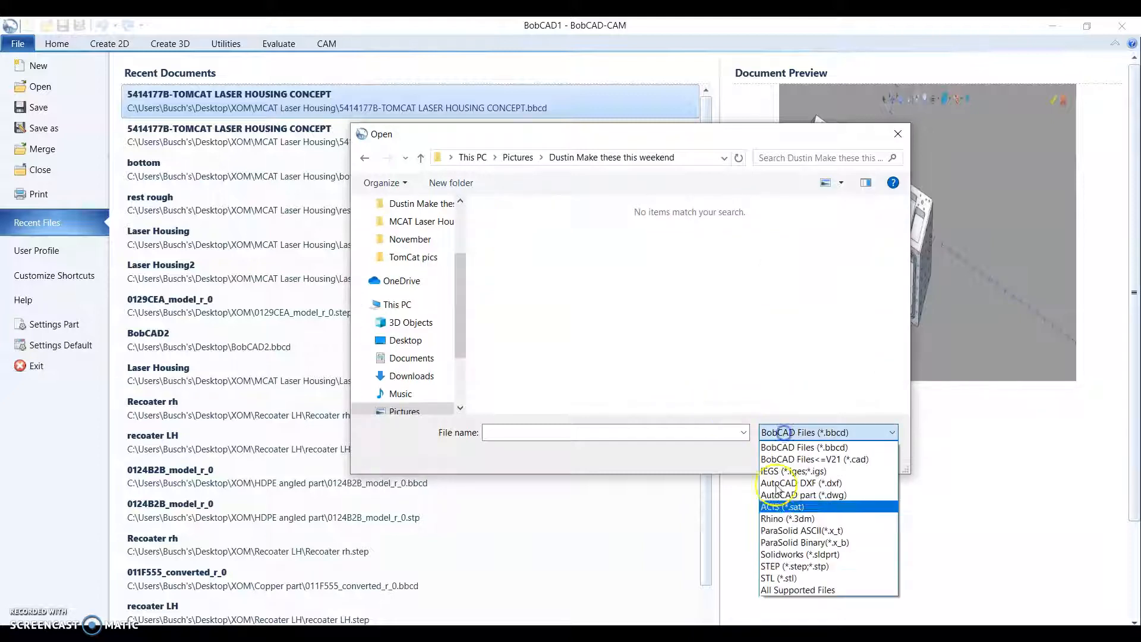
left_click(782, 594)
left_click(809, 432)
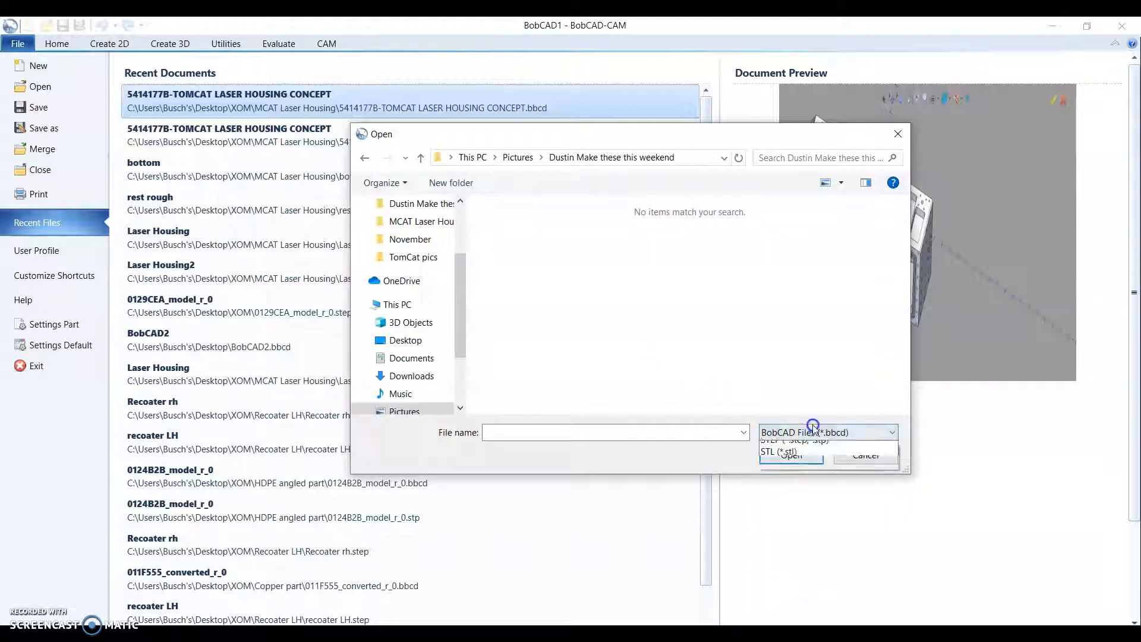
left_click(808, 590)
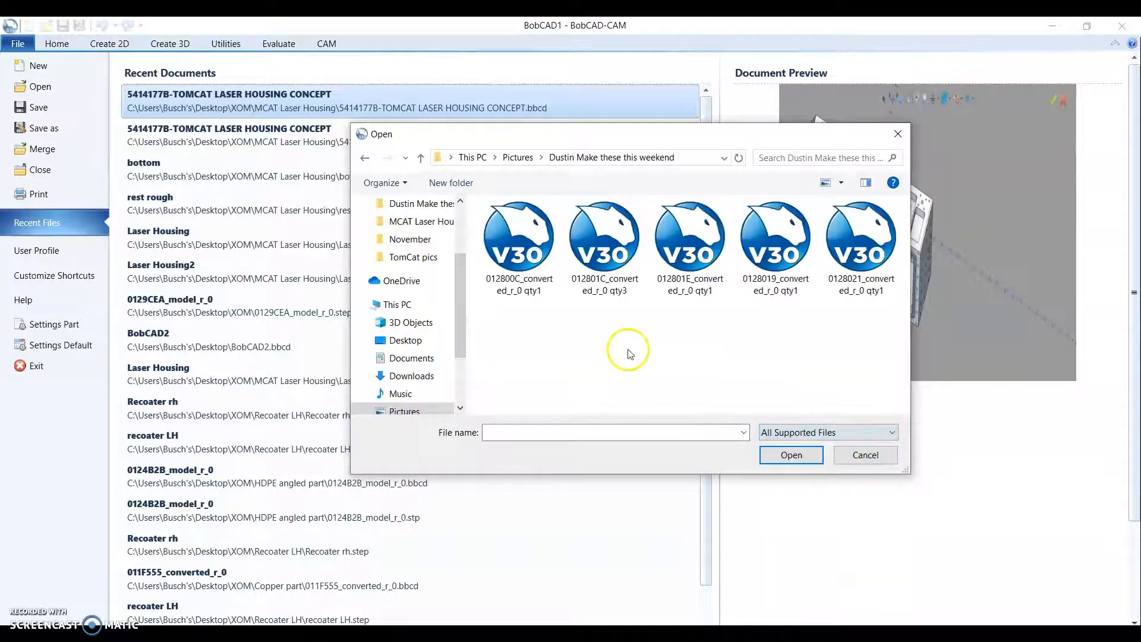
left_click(620, 255)
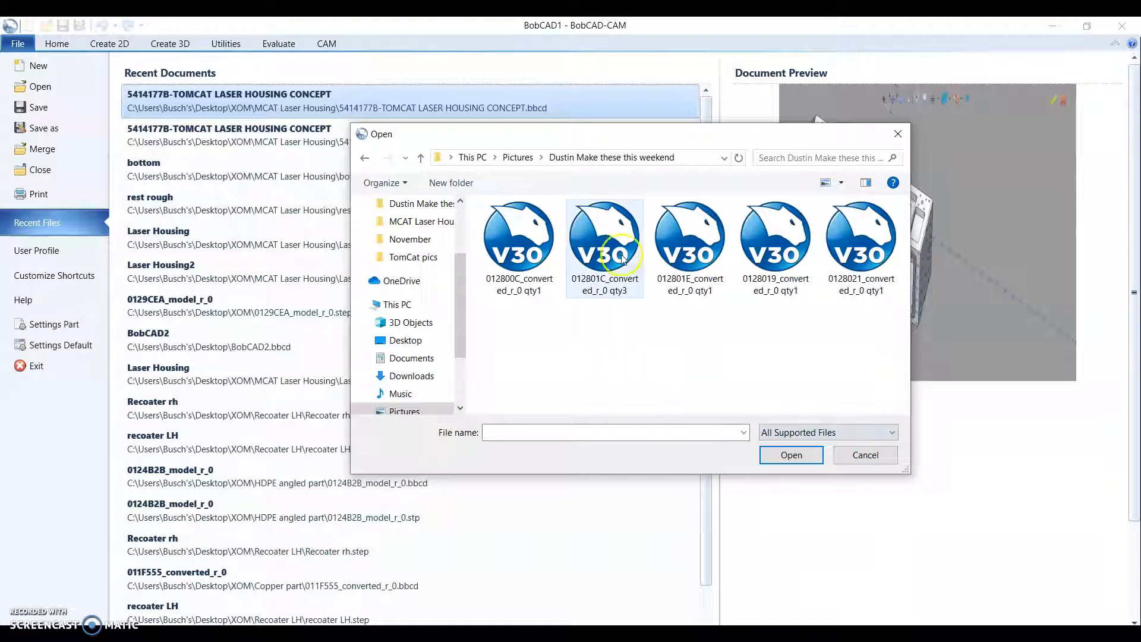
left_click(791, 455)
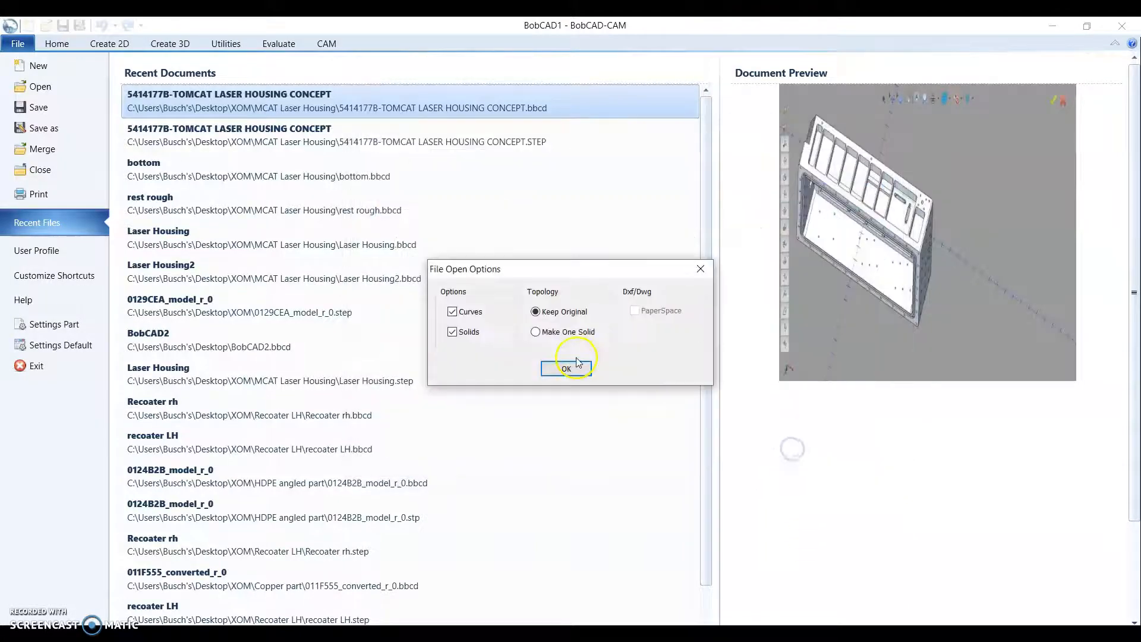
left_click(568, 369)
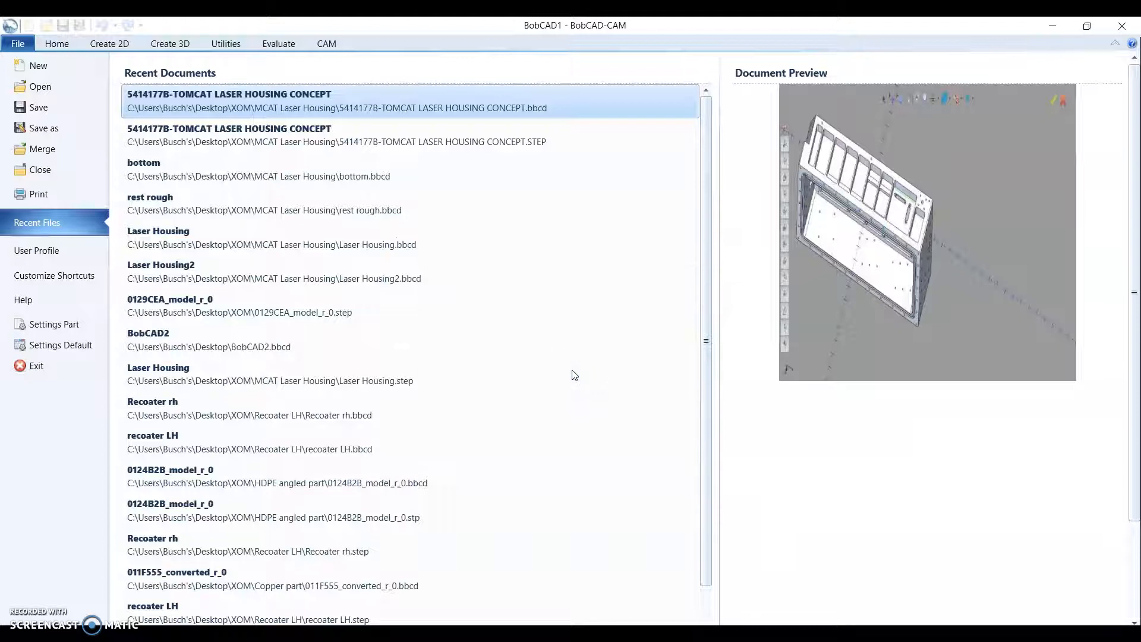
scroll(572, 370, "down", 2)
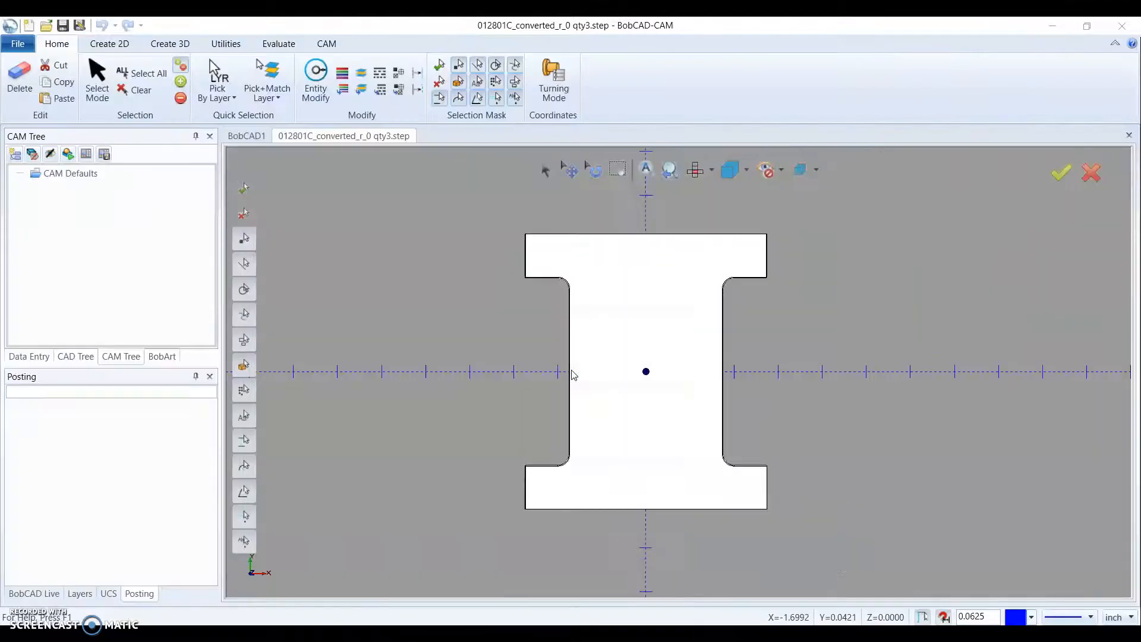
- Examine the I-shaped plate from several sides, including its end-face holes, side notches and flat faces
middle_click_drag(616, 418, 753, 377)
scroll(603, 379, "up", 2)
scroll(707, 454, "down", 2)
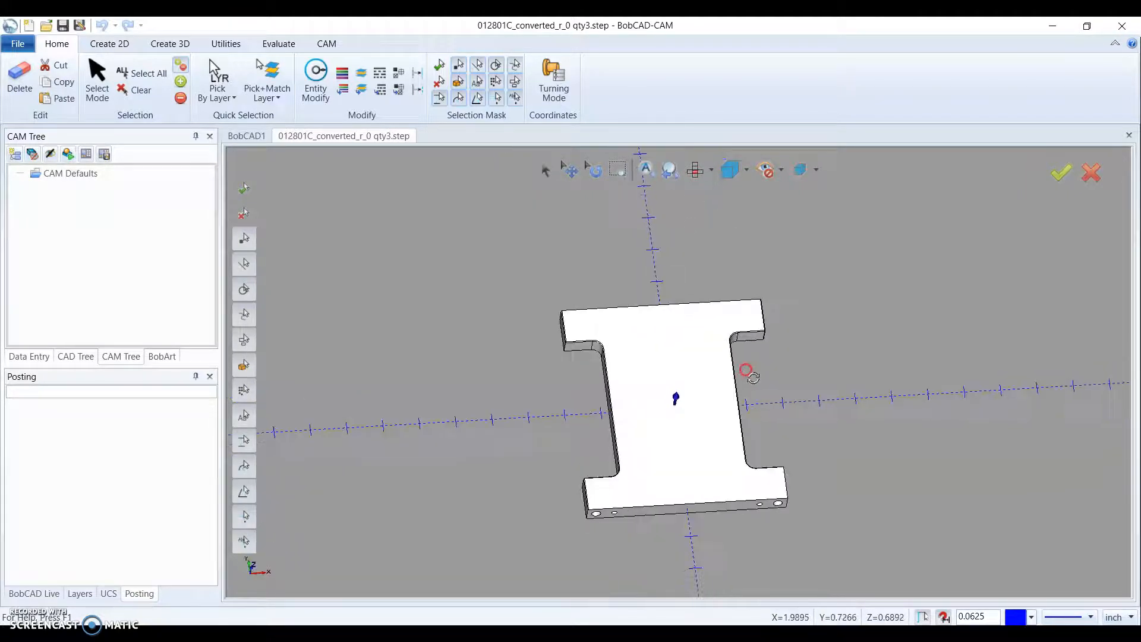
middle_click_drag(645, 394, 702, 435)
middle_click_drag(704, 377, 716, 356)
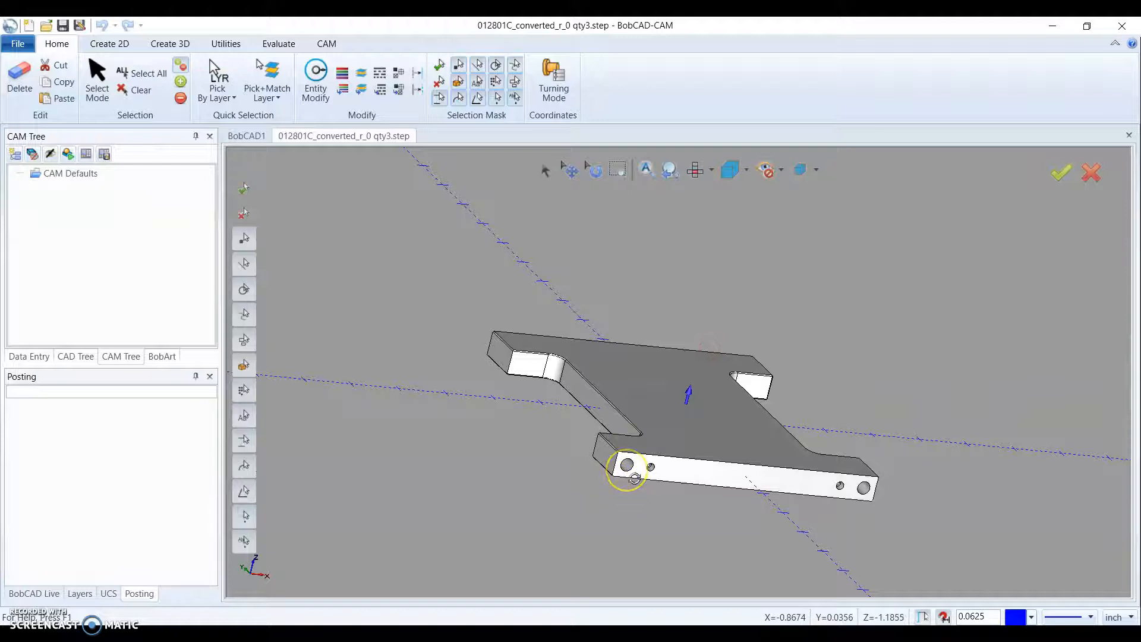
middle_click_drag(632, 489, 644, 432)
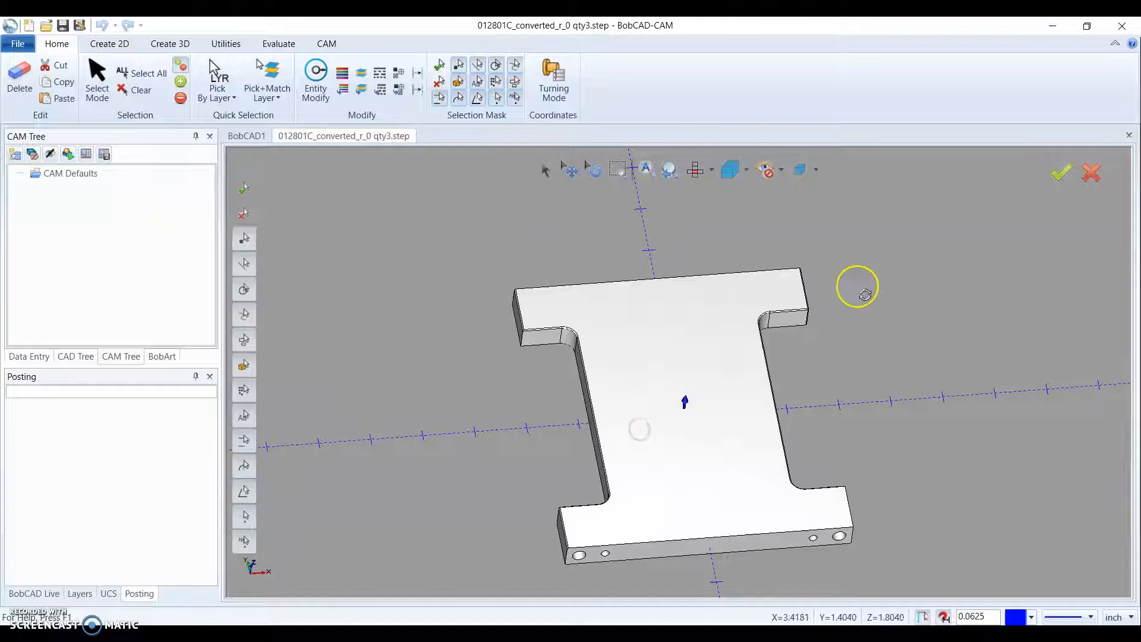
scroll(601, 363, "down", 2)
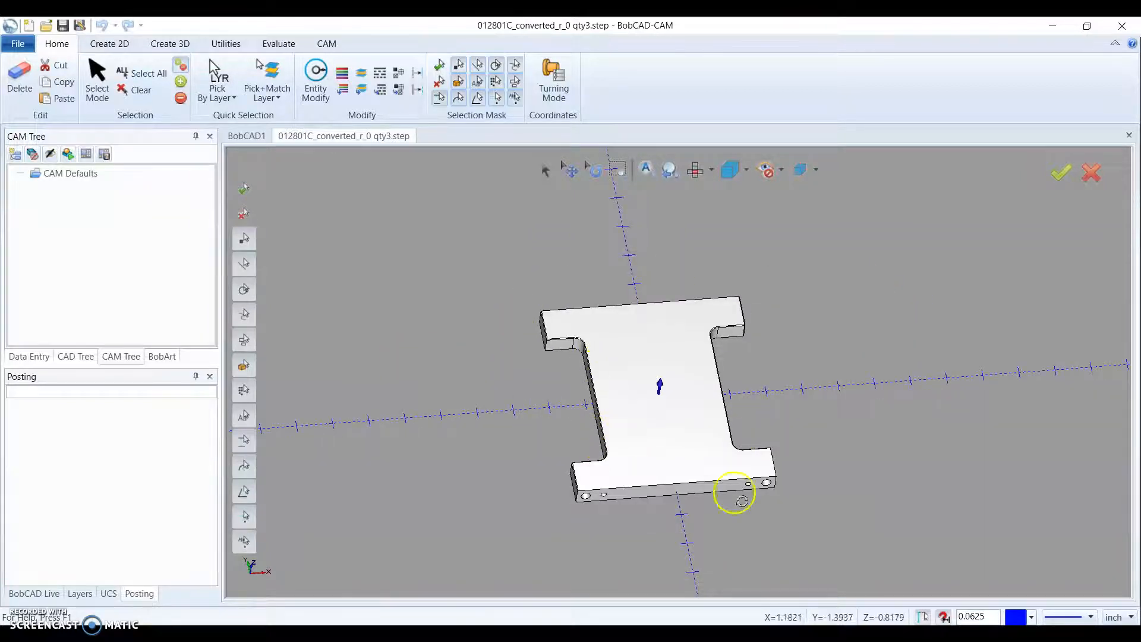
middle_click_drag(614, 454, 336, 484)
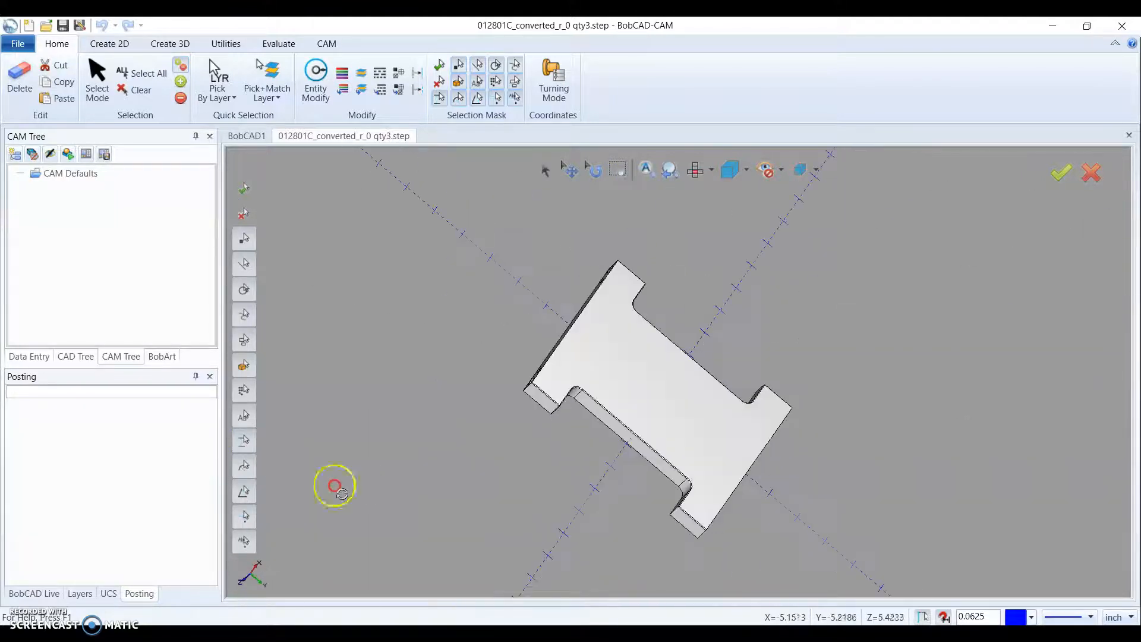
middle_click_drag(523, 337, 483, 412)
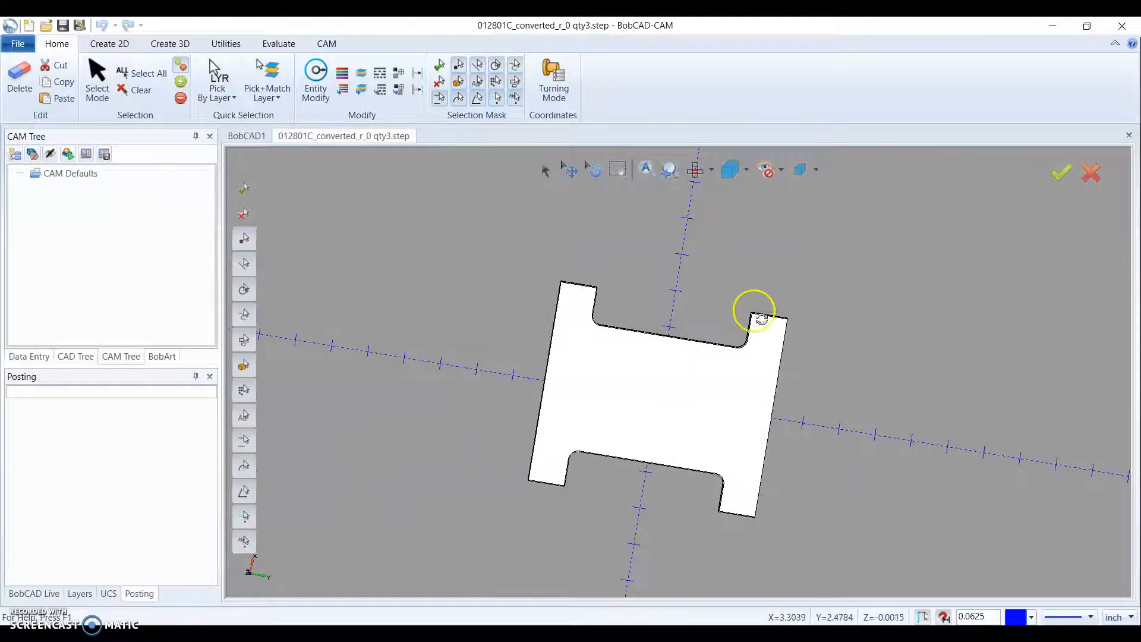
middle_click_drag(766, 342, 875, 354)
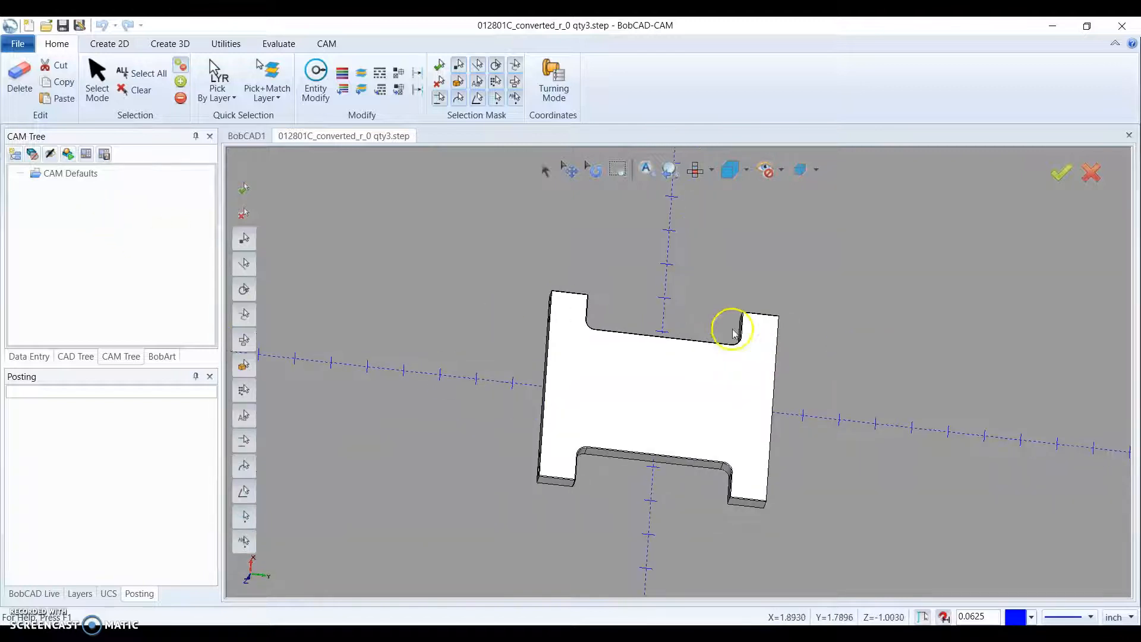
middle_click_drag(806, 372, 810, 369)
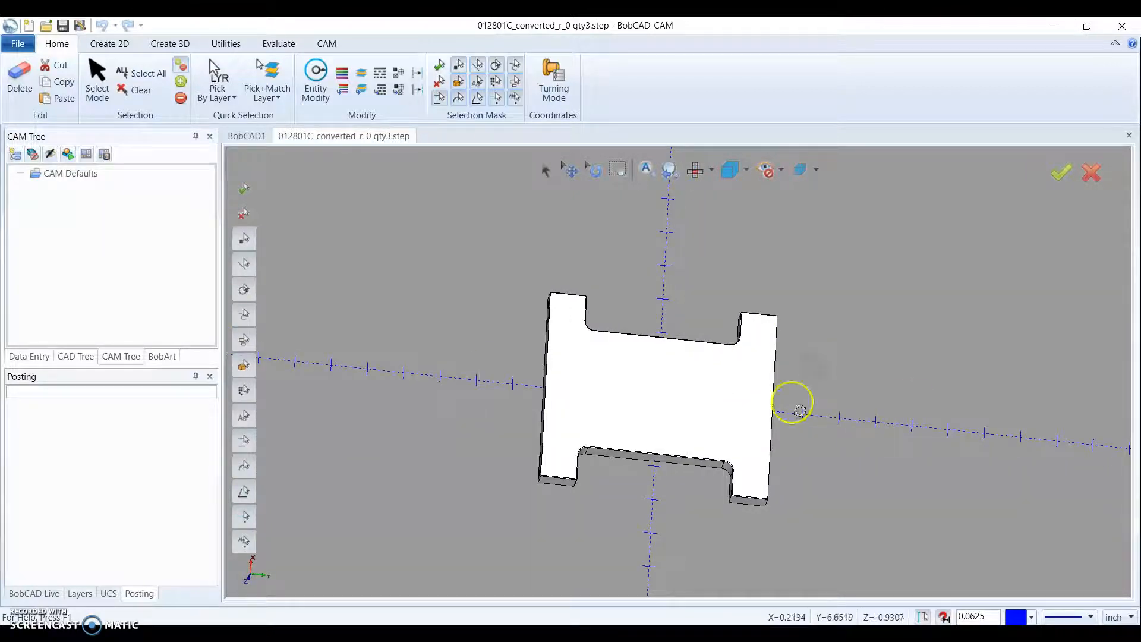
middle_click_drag(760, 337, 630, 416)
middle_click_drag(808, 447, 580, 351)
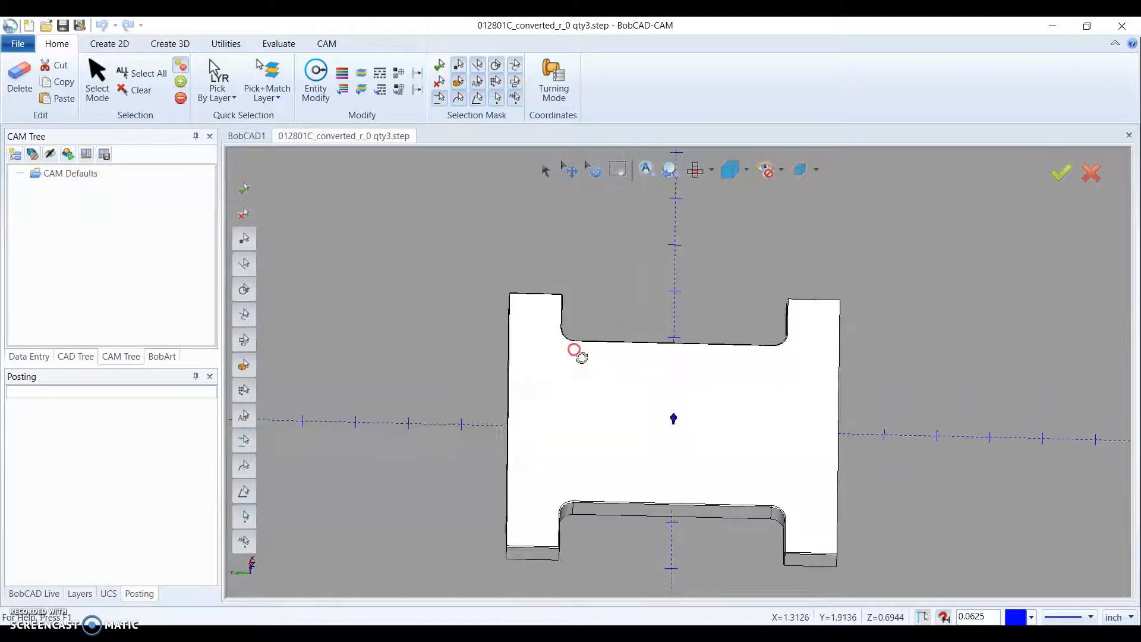
middle_click_drag(700, 438, 757, 390)
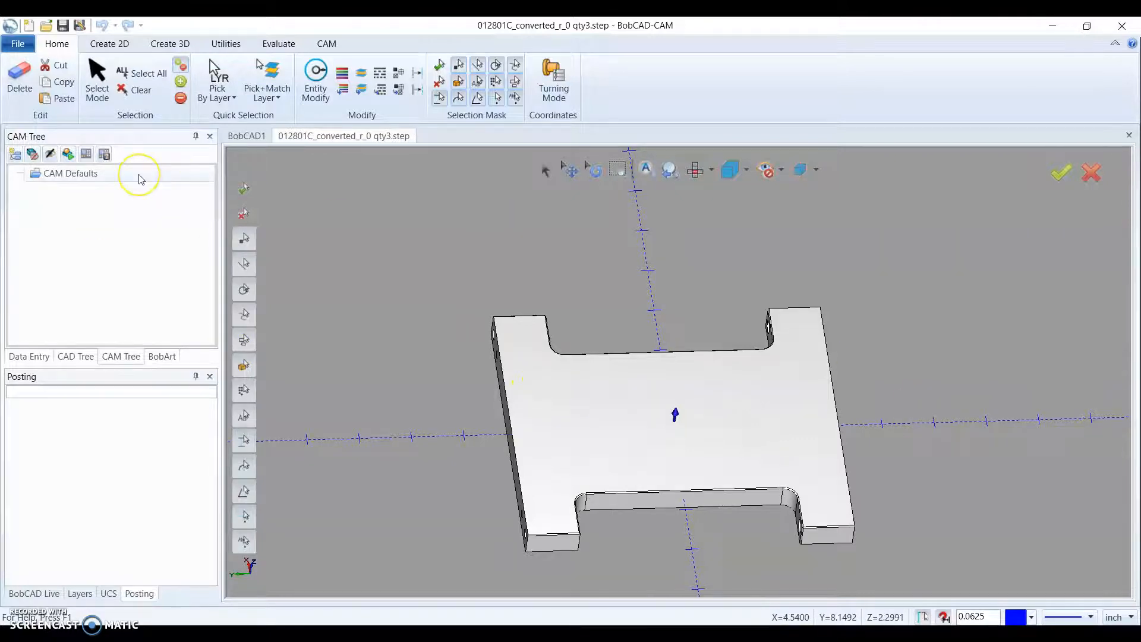
- Save the imported part as a BobCAD file (.bbcd) named 012801C_converted_r_0 qty3 in the same folder
left_click(17, 46)
left_click(46, 126)
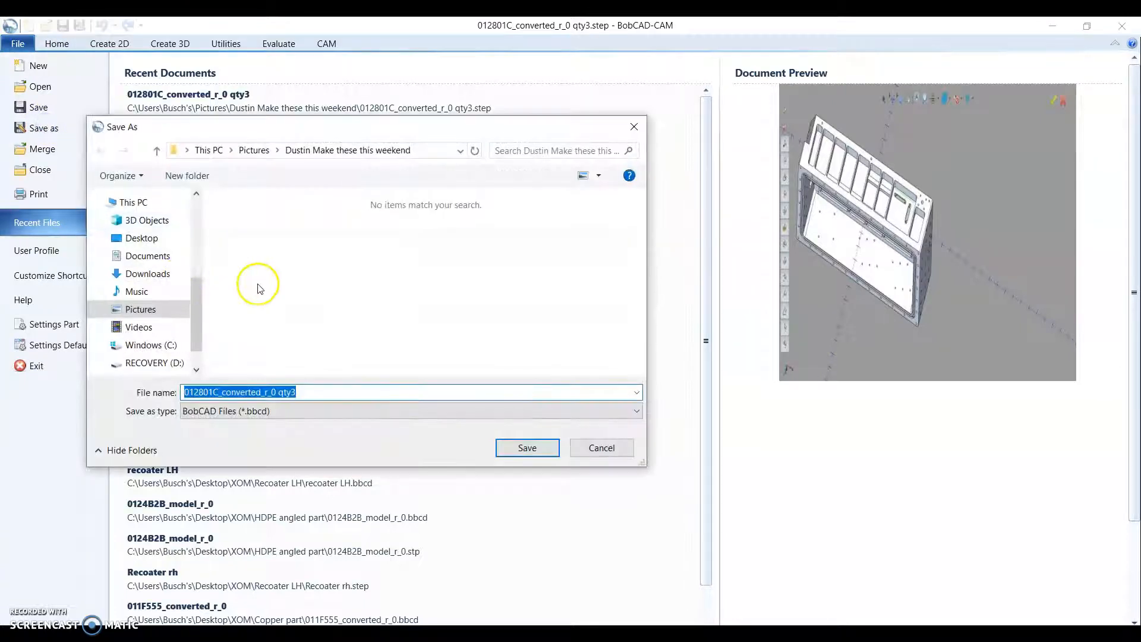
left_click(523, 447)
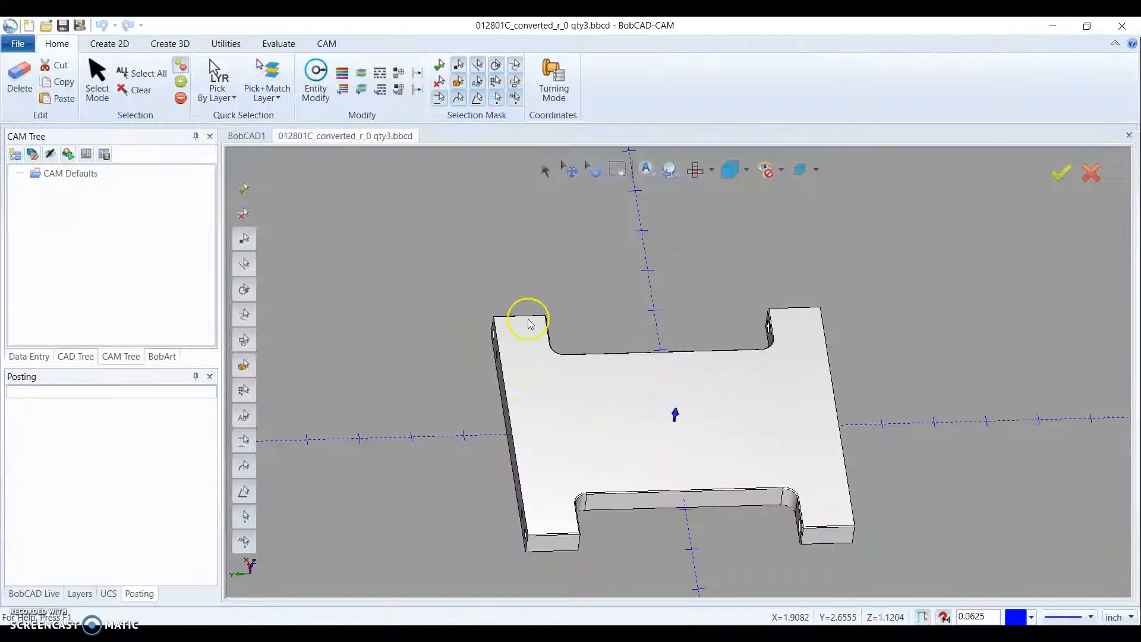
- Inspect the saved plate's top face, notches and edge holes at different angles and distances
scroll(649, 397, "down", 2)
mouse_move(646, 397)
middle_mouse_down()
mouse_move(683, 374)
mouse_move(643, 406)
middle_mouse_up()
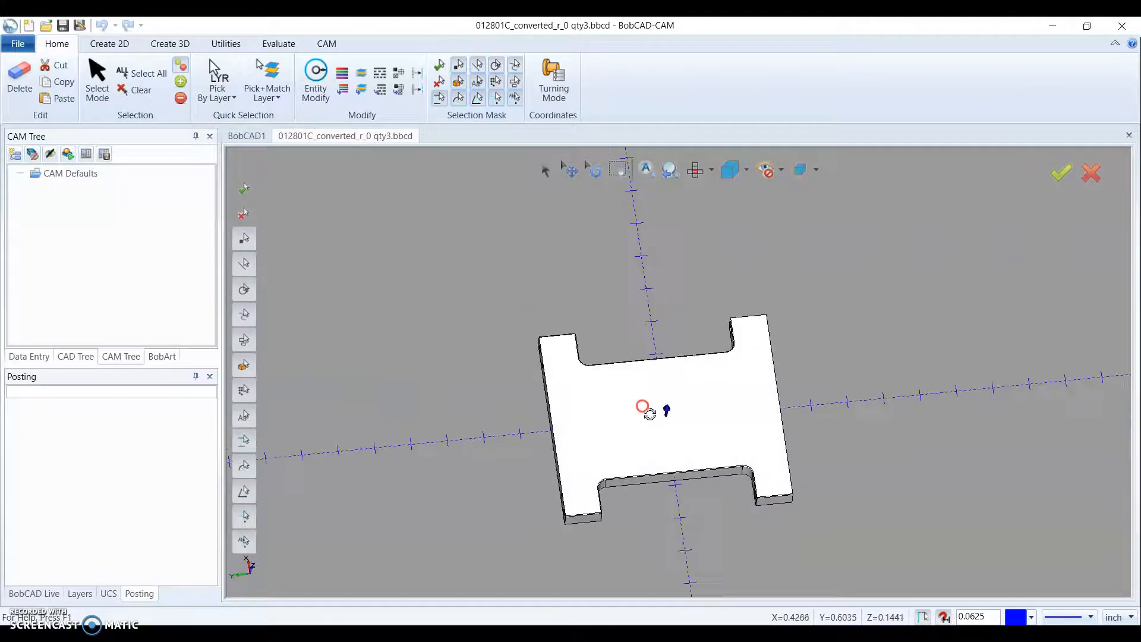
scroll(632, 371, "down", 2)
scroll(675, 415, "up", 2)
middle_click_drag(667, 408, 667, 385)
scroll(609, 381, "up", 2)
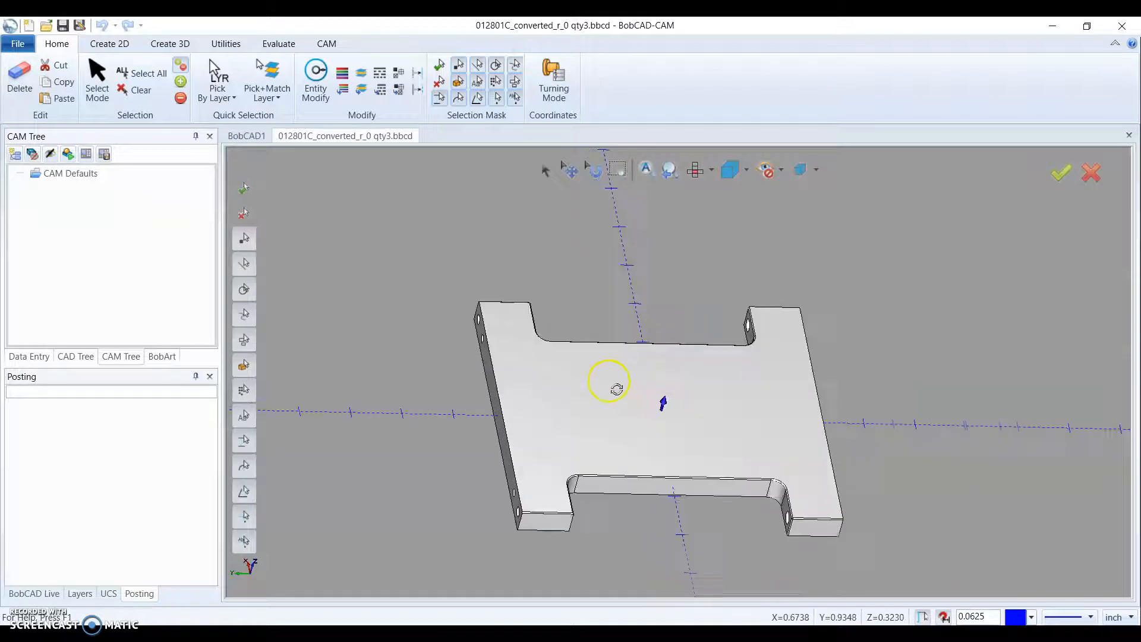
scroll(499, 375, "down", 2)
middle_click_drag(501, 376, 499, 382)
scroll(597, 398, "up", 2)
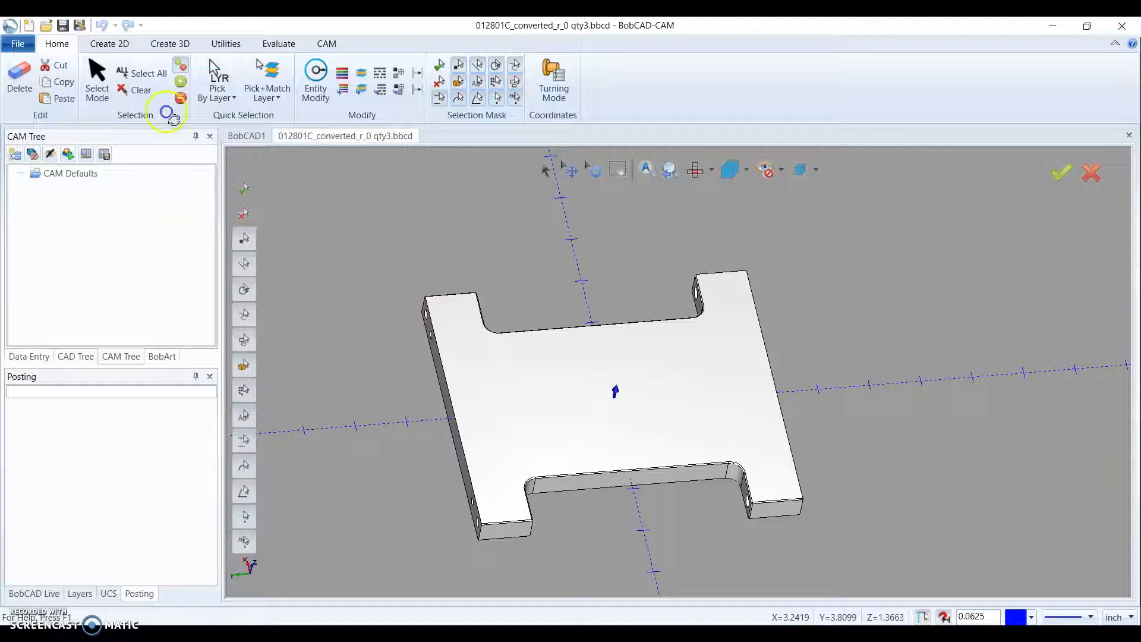
- Look through the part's data entry area, CAD structure, CAM defaults and BobArt items
left_click(83, 183)
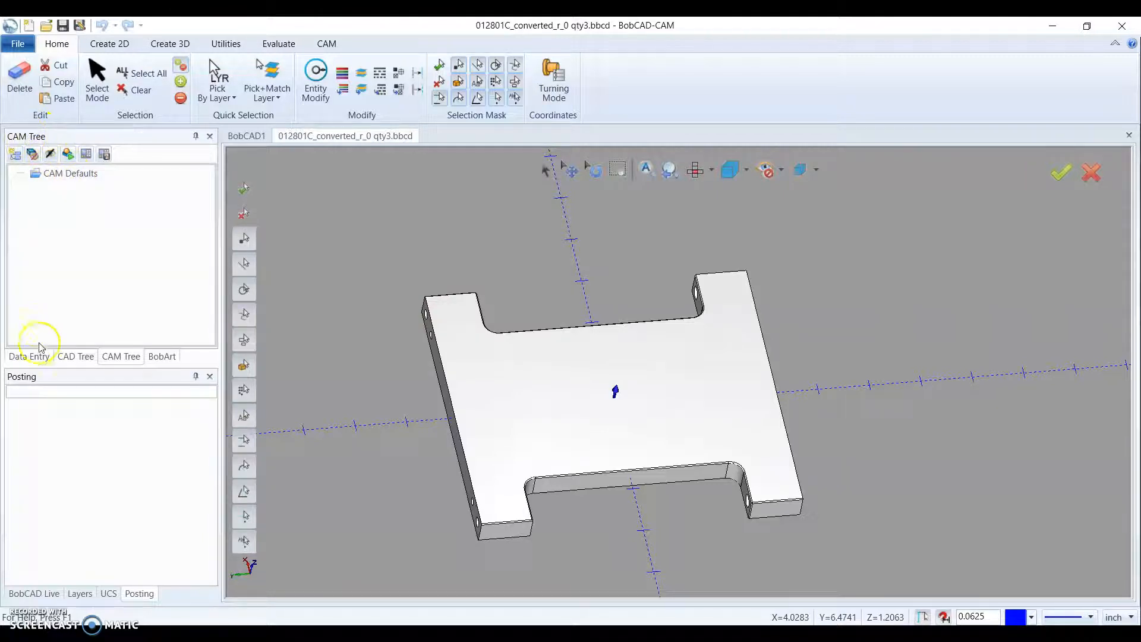
left_click(27, 356)
left_click(68, 357)
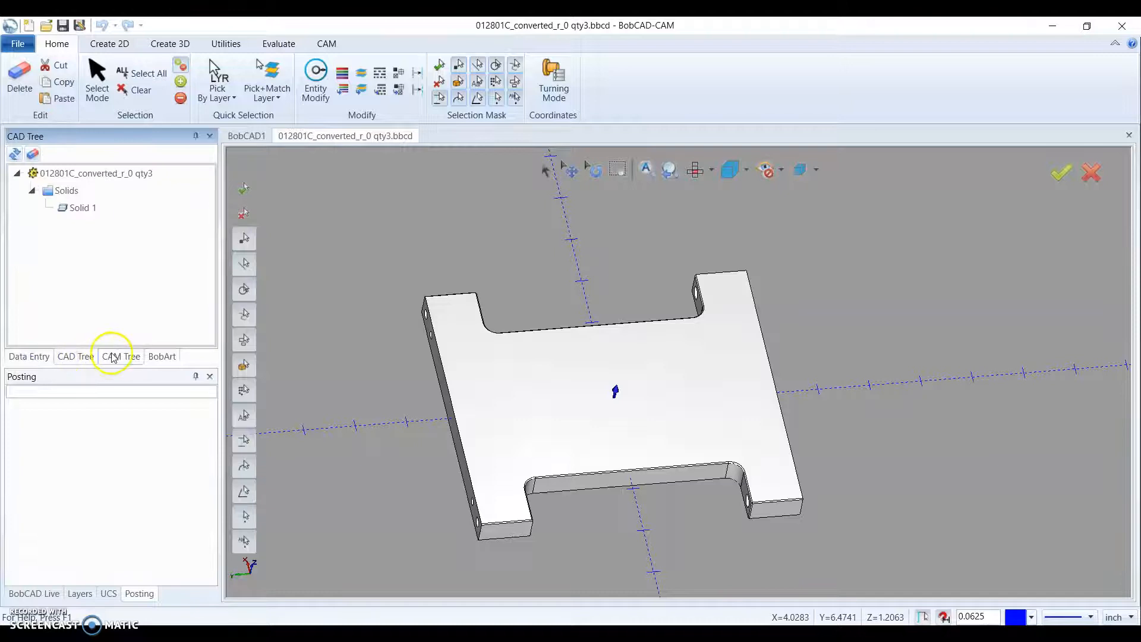
left_click(113, 356)
left_click(161, 356)
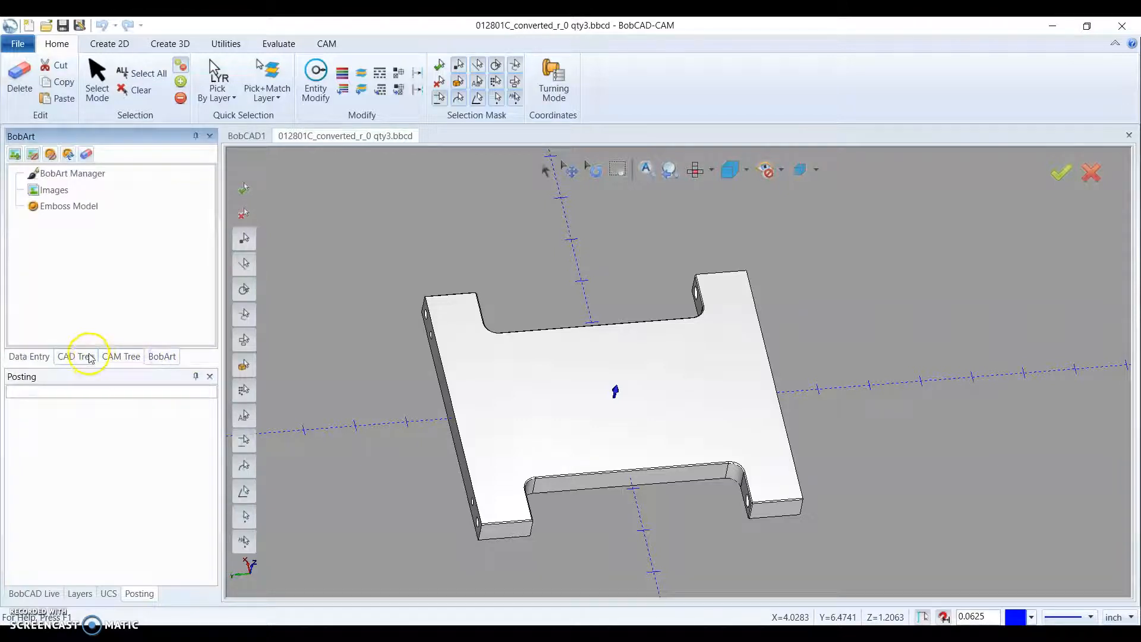
- Start a new machining job of the Milling type from the part's CAM defaults
left_click(106, 357)
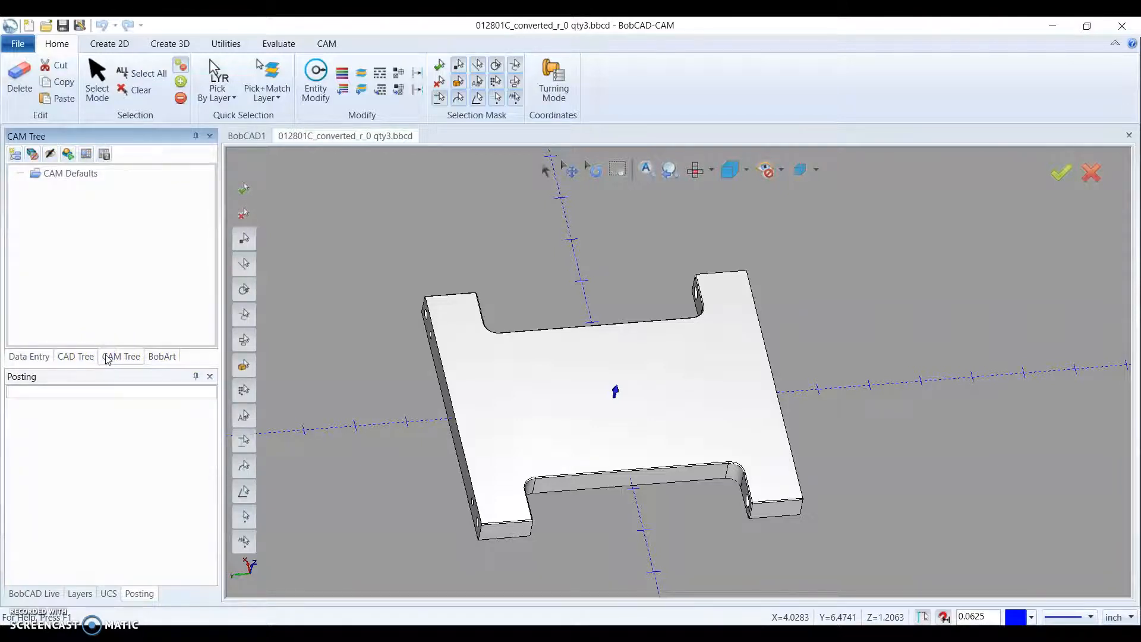
middle_click_drag(343, 355, 349, 368)
scroll(350, 369, "down", 3)
mouse_move(444, 319)
middle_mouse_down()
mouse_move(460, 307)
mouse_move(435, 331)
middle_mouse_up()
left_click(82, 182)
right_click(82, 181)
left_click(107, 189)
left_click(55, 220)
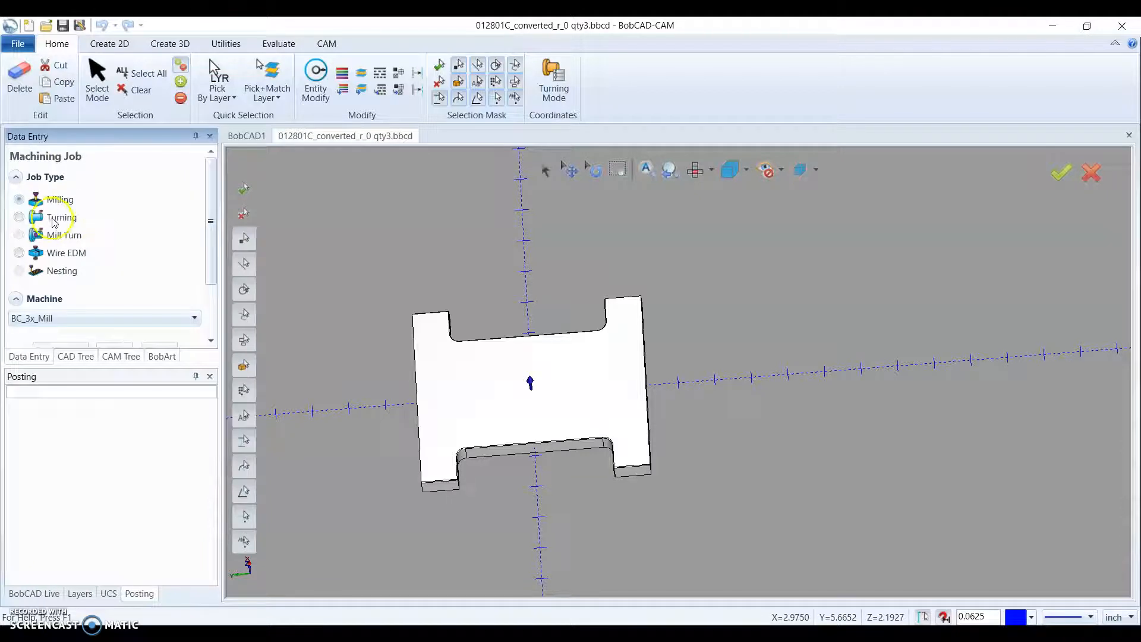
- Choose BC_3x_Mill as the machine for the milling job and create the job
scroll(77, 262, "down", 1)
left_click(132, 284)
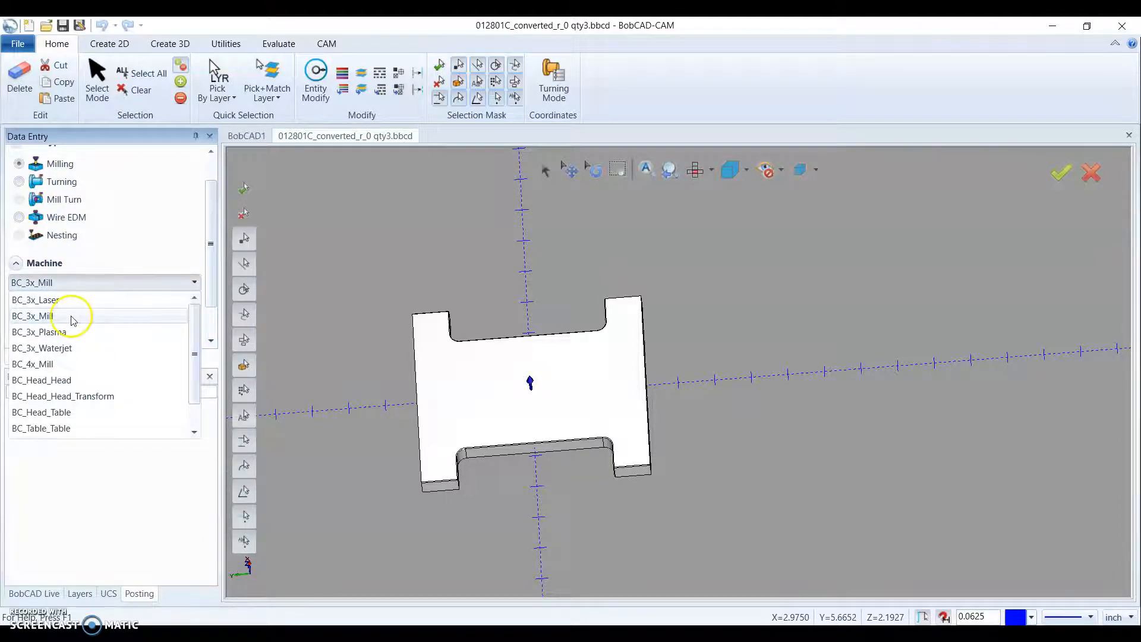
left_click(62, 316)
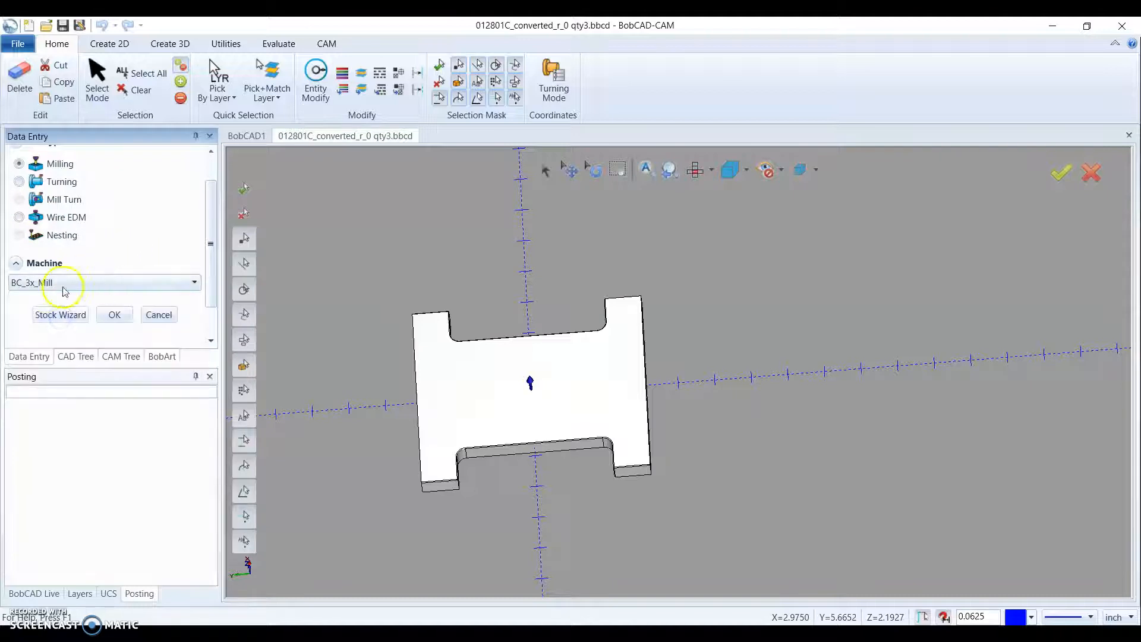
scroll(45, 171, "up", 1)
scroll(70, 221, "down", 1)
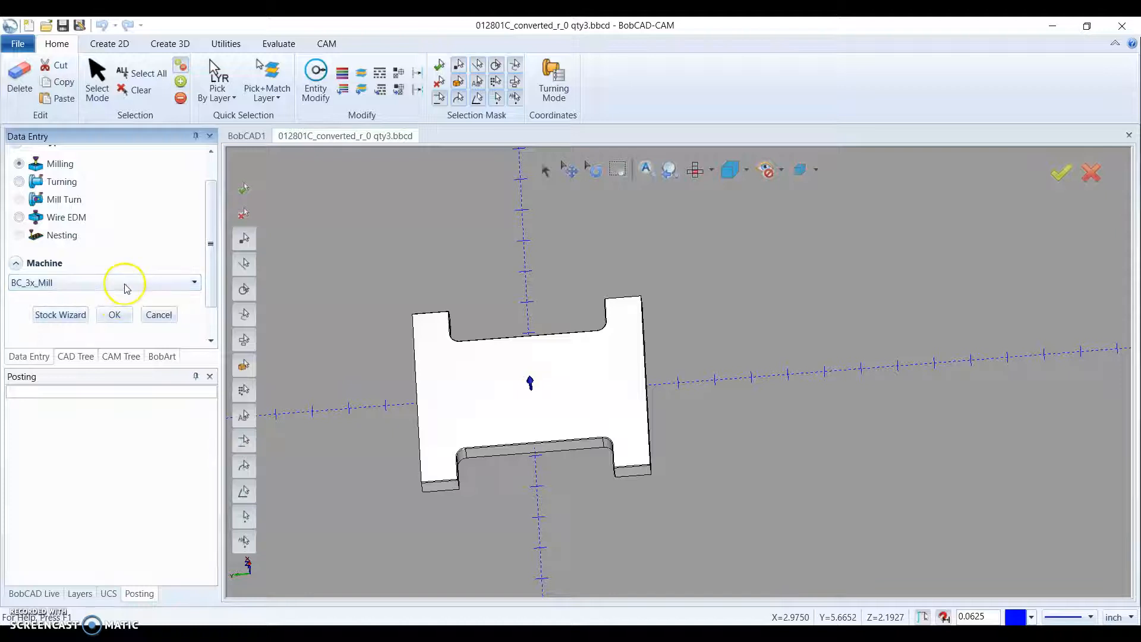
left_click(117, 314)
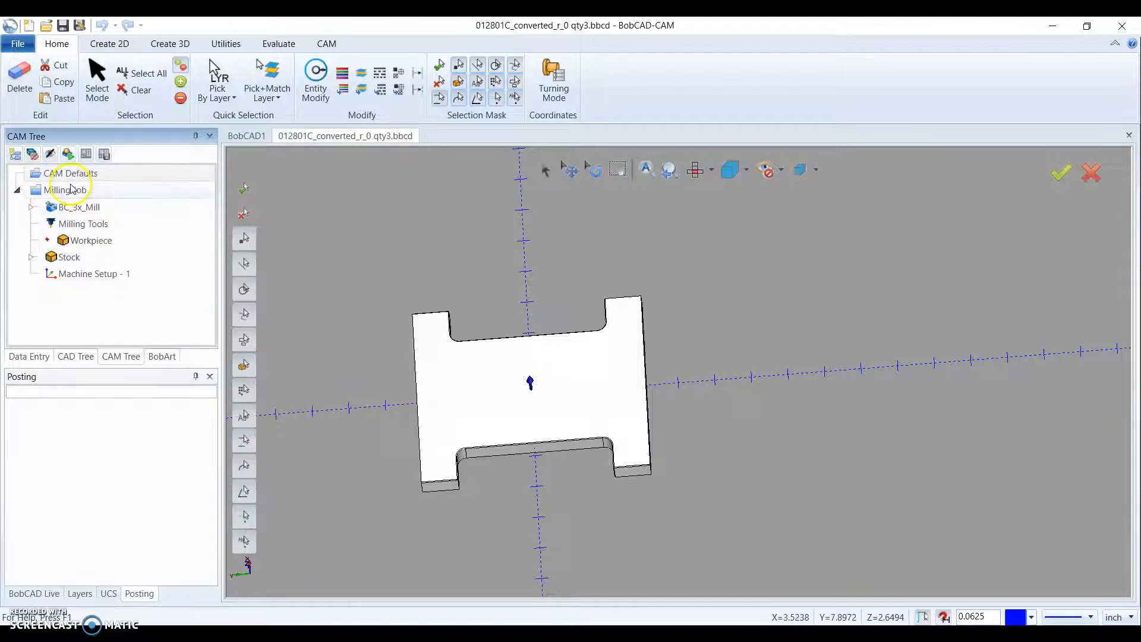
- Look through the stock material library from the Wrought Alum 6061-T6, T651 entry and close it without changing the material
middle_click_drag(286, 288, 314, 293)
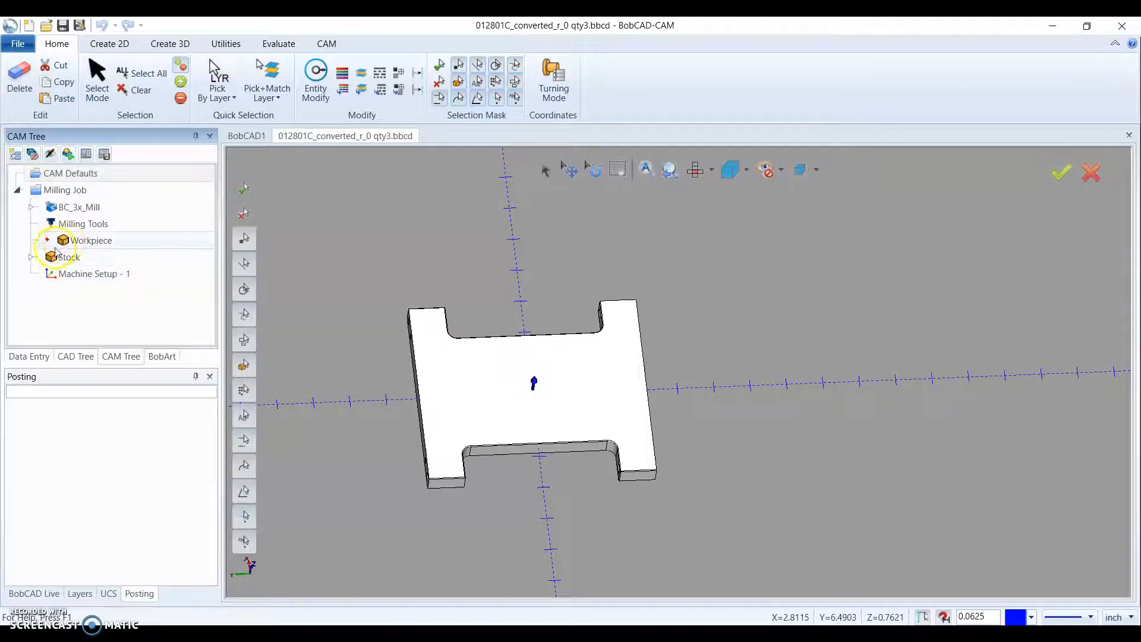
left_click(33, 258)
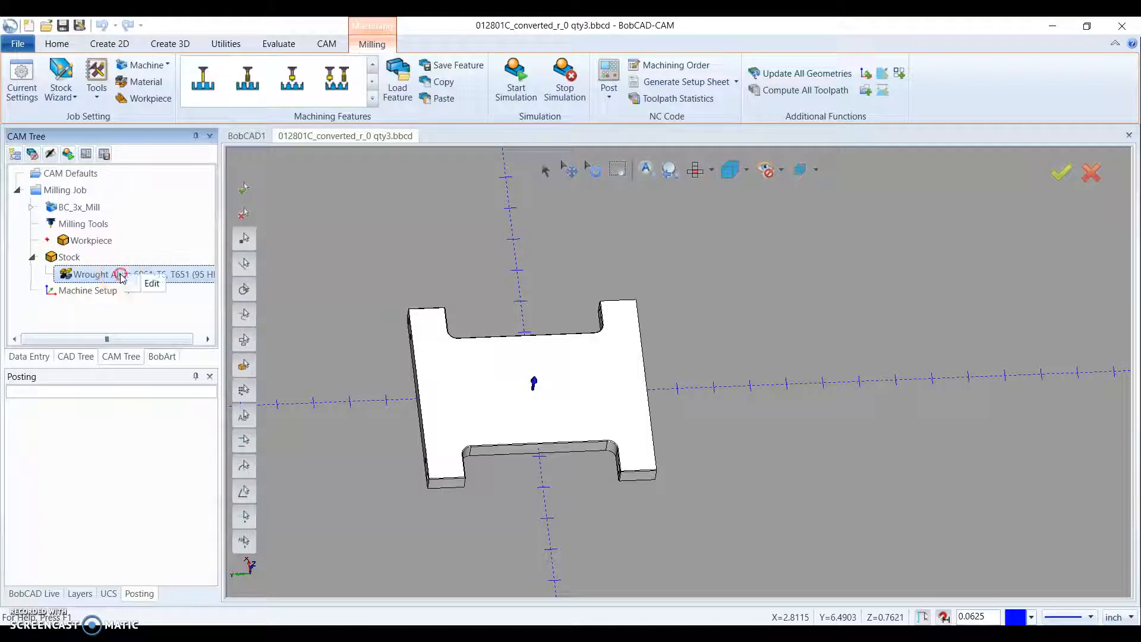
double_click(140, 276)
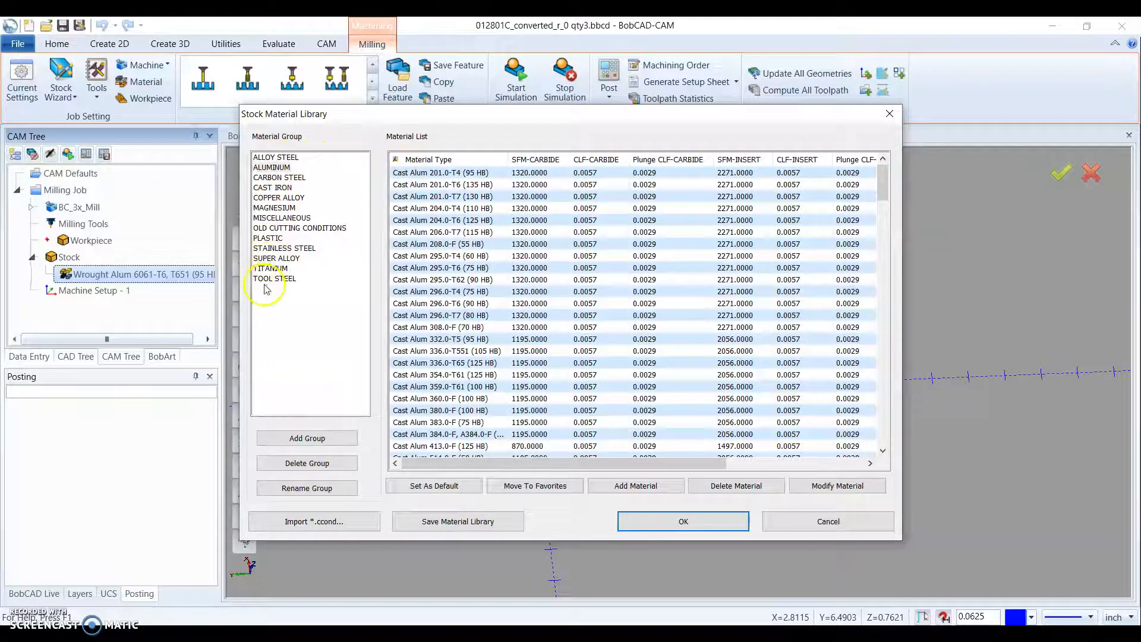
left_click(881, 116)
- Open the milling job's stock definition for editing
left_click(357, 262)
scroll(357, 262, "down", 2)
middle_click_drag(441, 286, 452, 278)
middle_click_drag(477, 336, 512, 361)
scroll(422, 306, "up", 2)
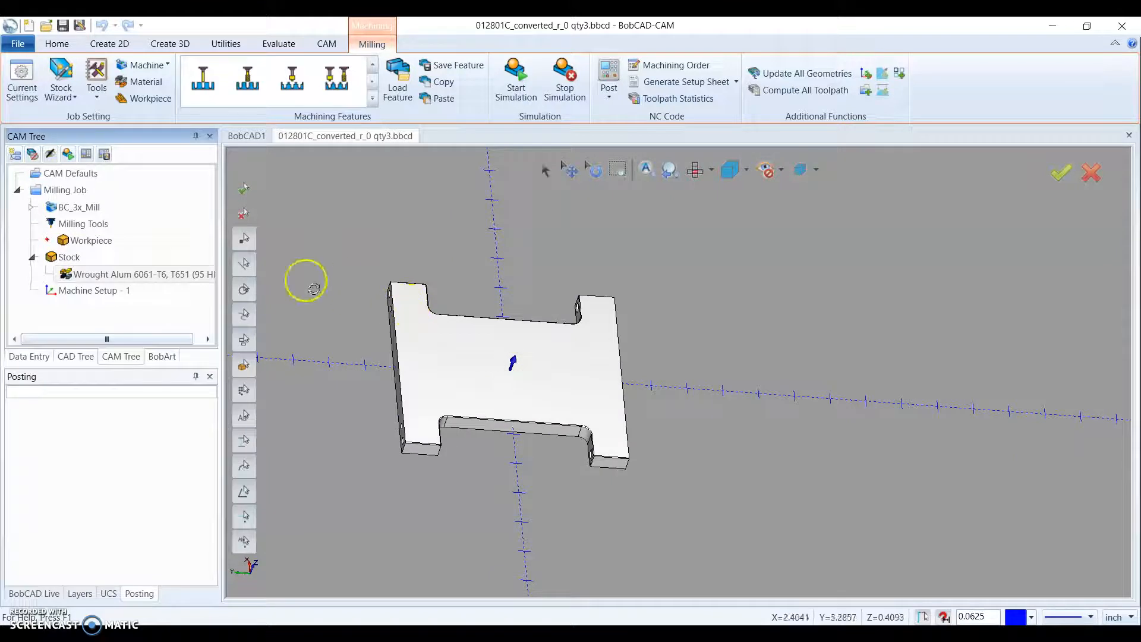
left_click(69, 260)
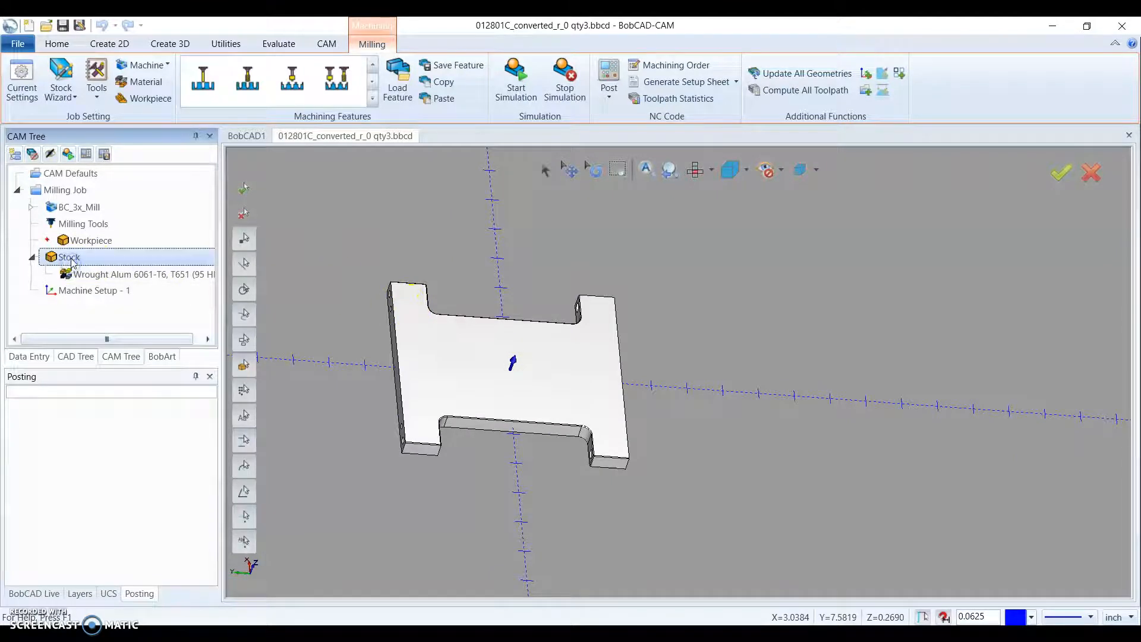
right_click(72, 260)
left_click(119, 262)
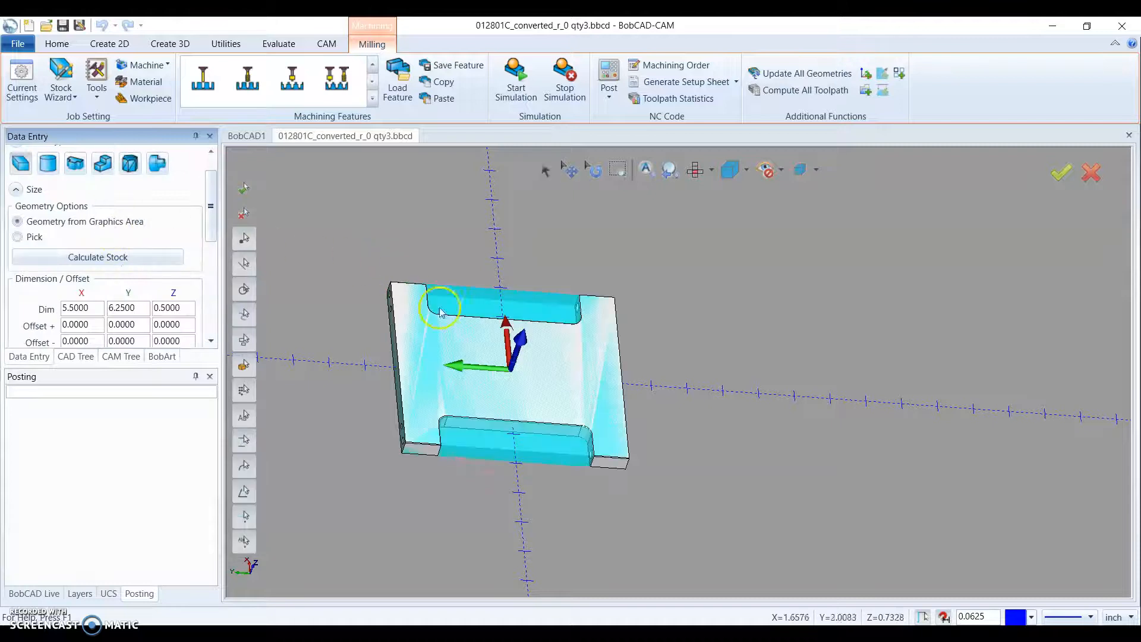
- Examine the rectangular stock block around the plate and review its type, dimension, offset and orientation settings
middle_click_drag(436, 301, 430, 315)
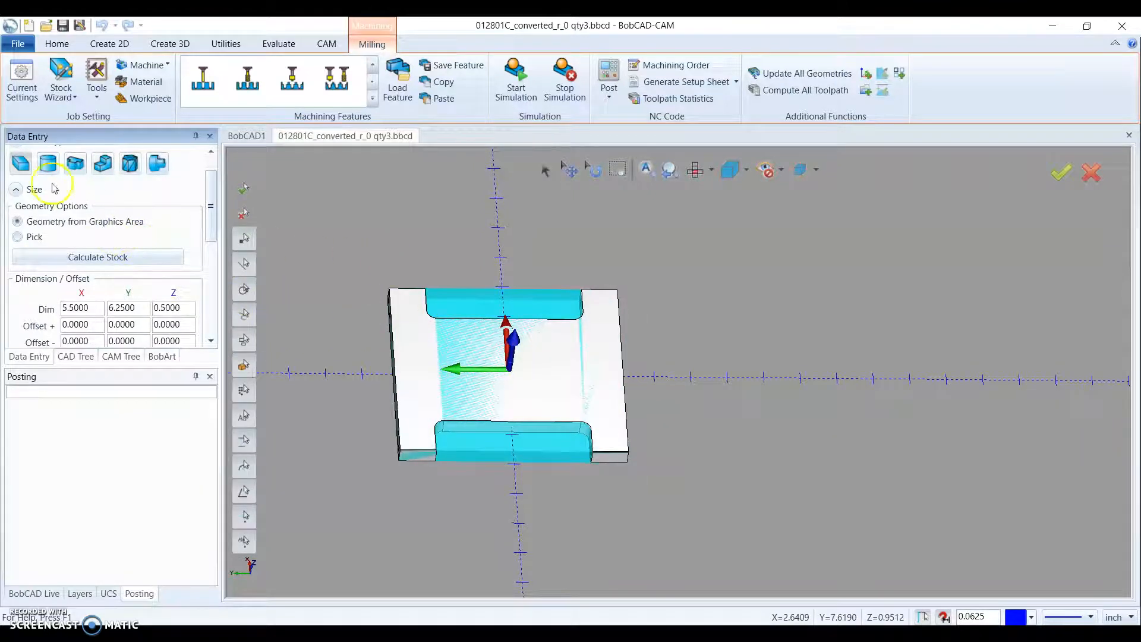
mouse_move(555, 354)
middle_mouse_down()
mouse_move(547, 348)
mouse_move(557, 355)
middle_mouse_up()
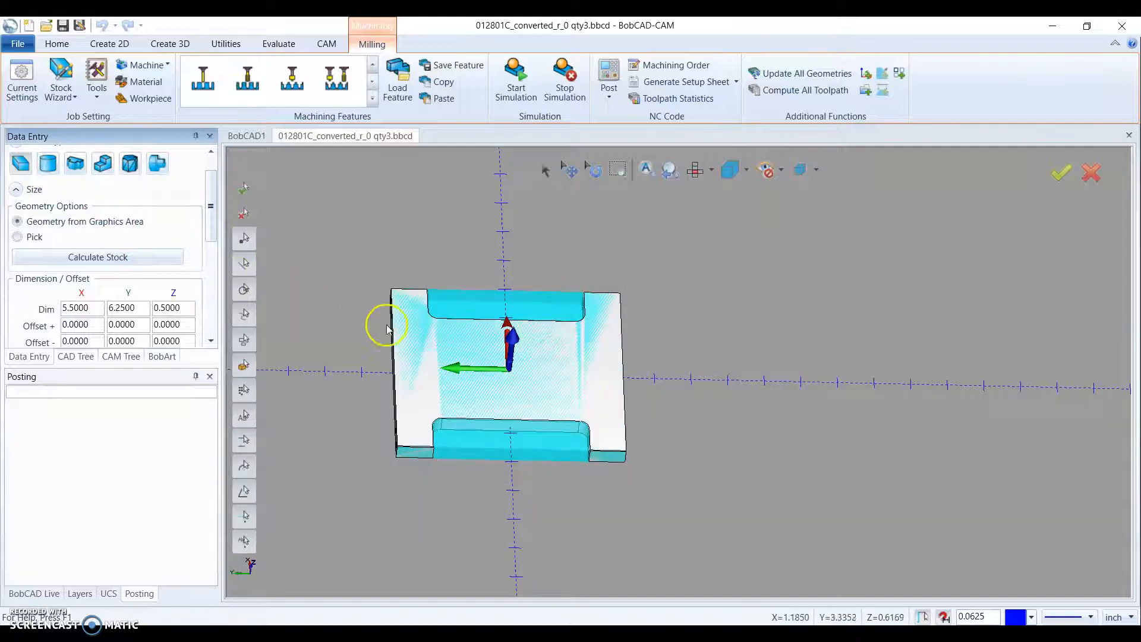
left_click_drag(526, 386, 335, 313)
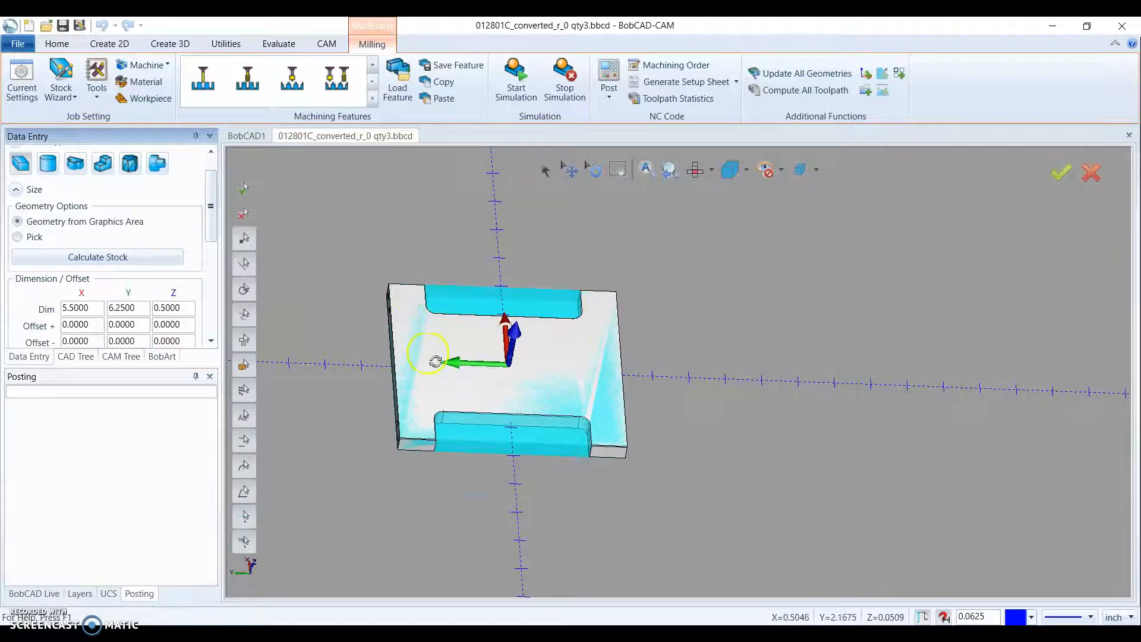
left_click_drag(499, 310, 500, 321)
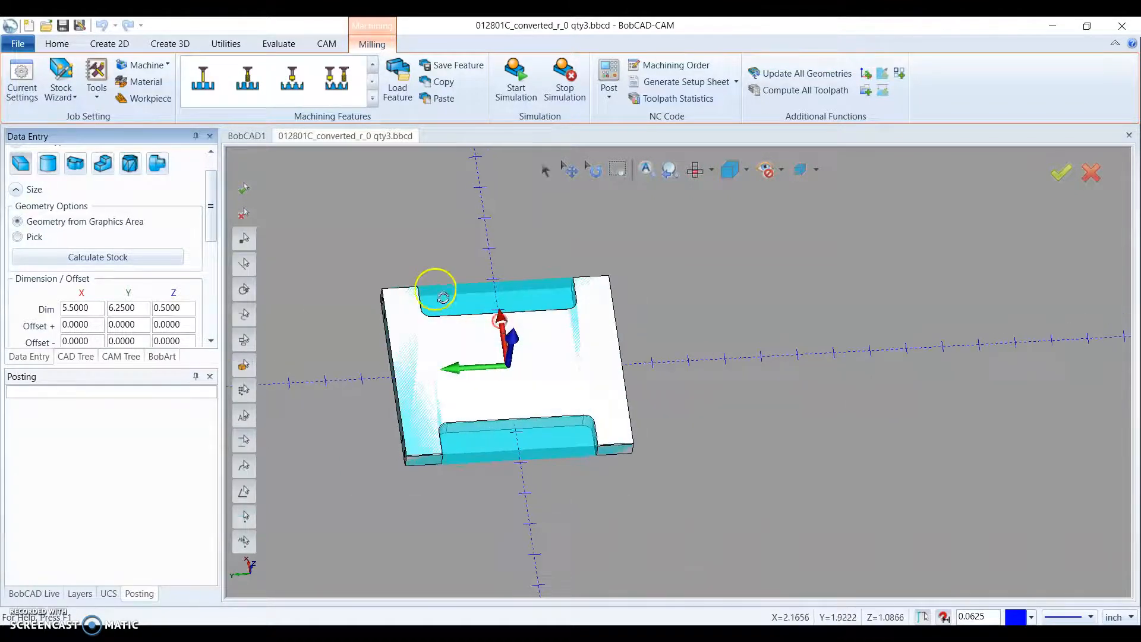
scroll(421, 286, "up", 2)
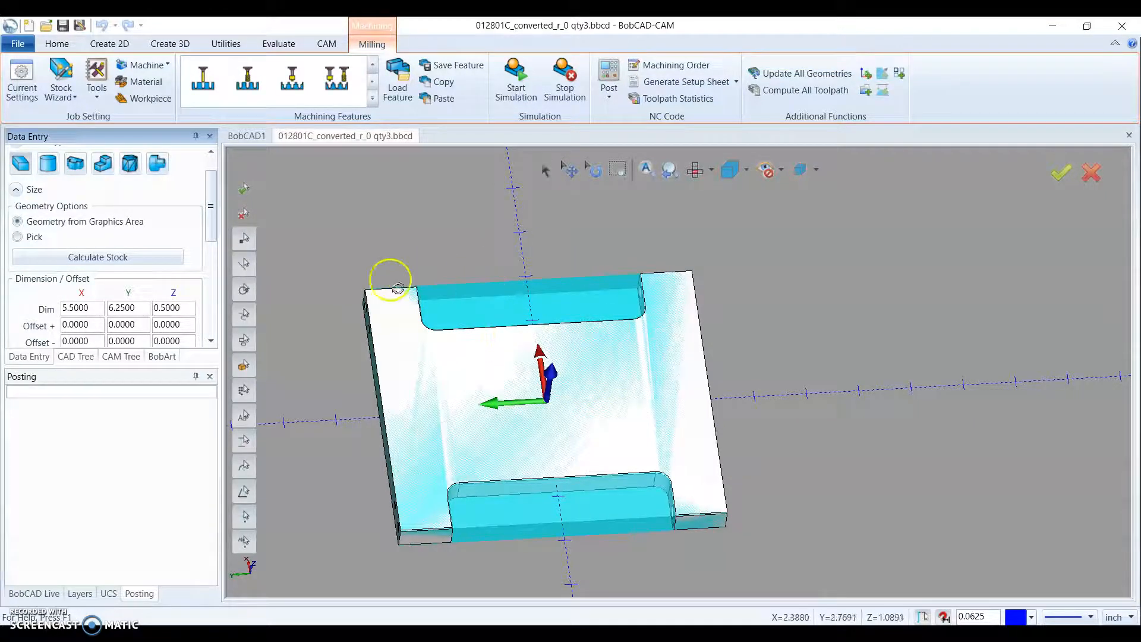
left_click_drag(496, 489, 525, 487)
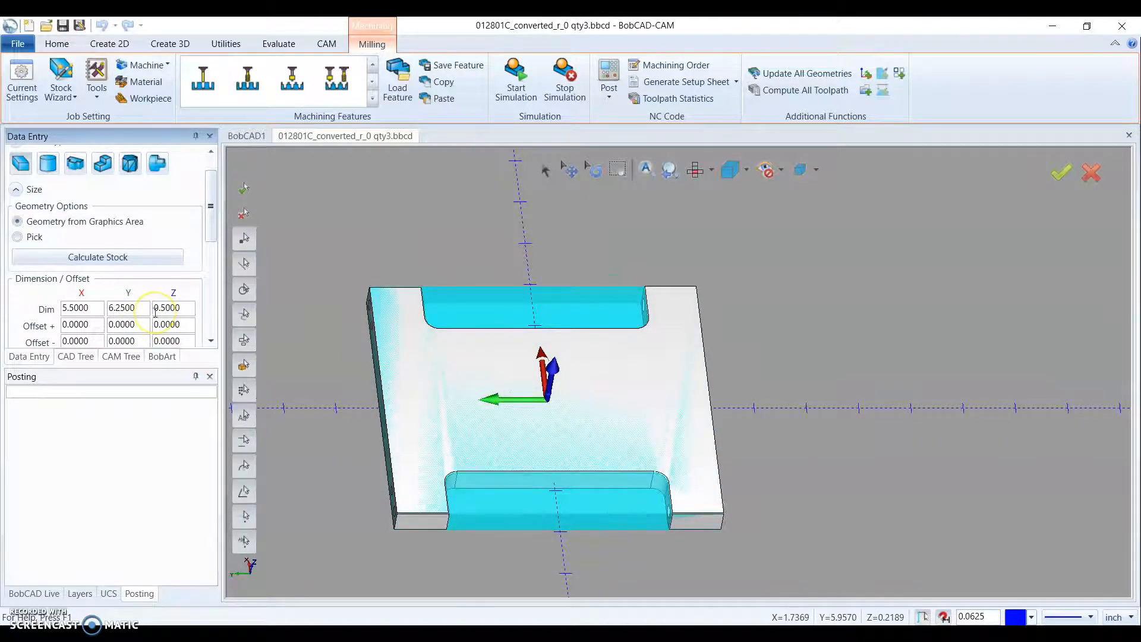
scroll(156, 312, "down", 3)
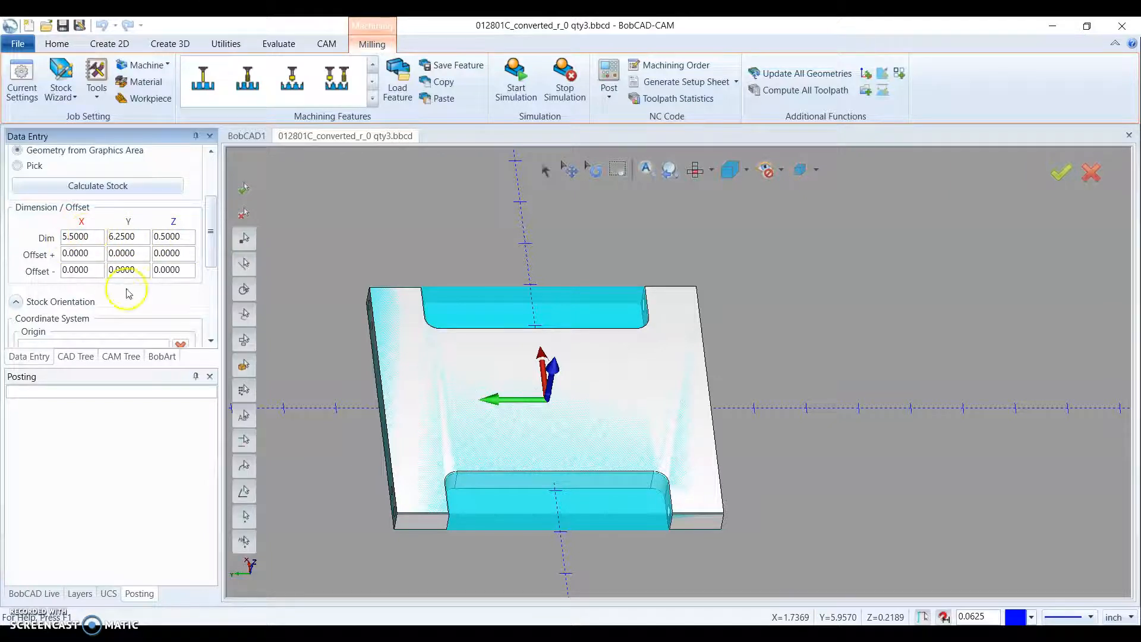
scroll(135, 270, "up", 4)
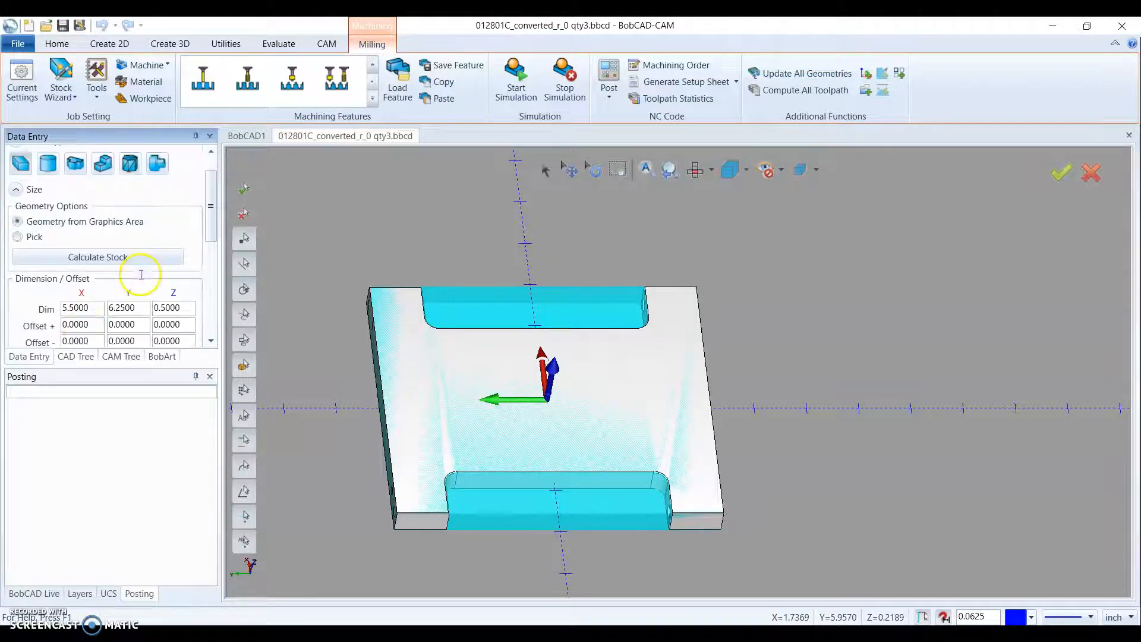
scroll(142, 279, "down", 6)
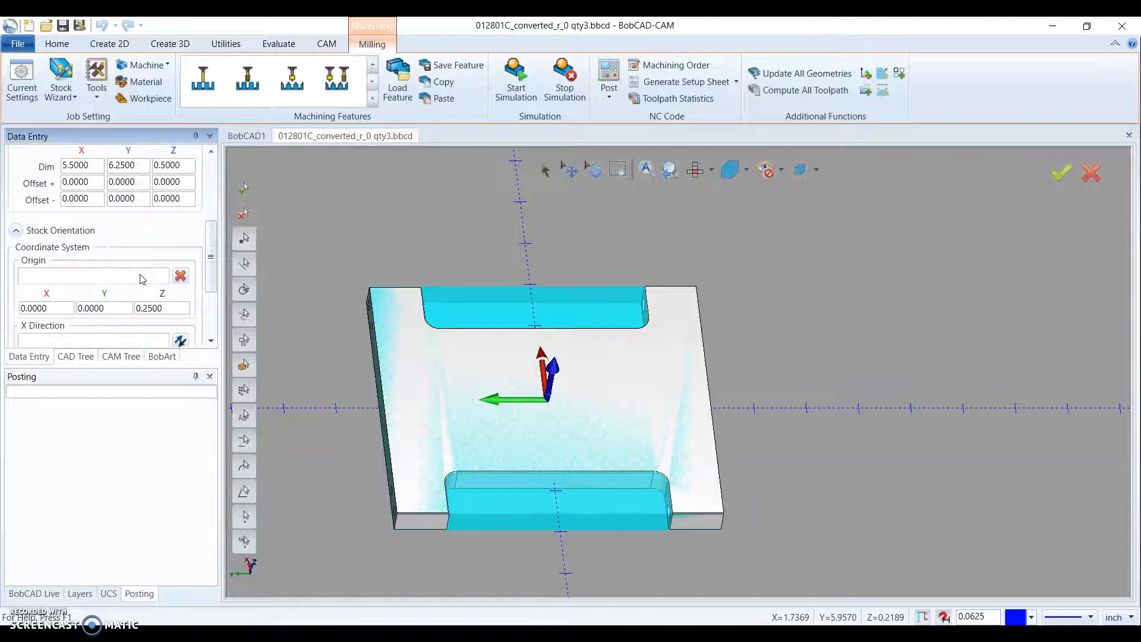
scroll(143, 305, "up", 1)
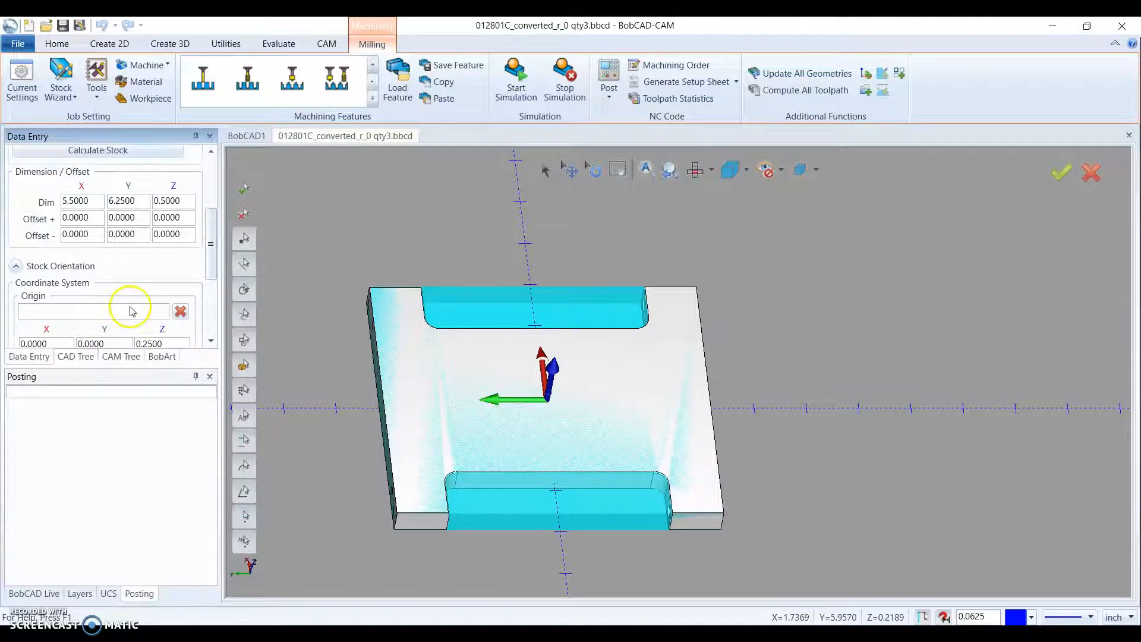
scroll(142, 237, "up", 5)
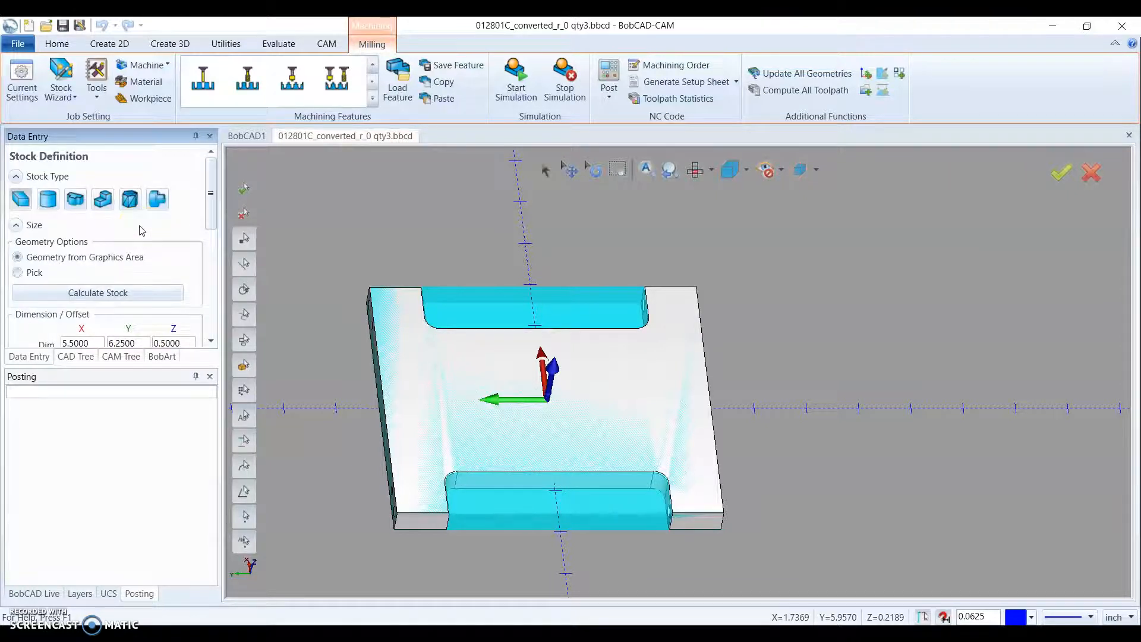
scroll(142, 230, "down", 3)
left_click(90, 273)
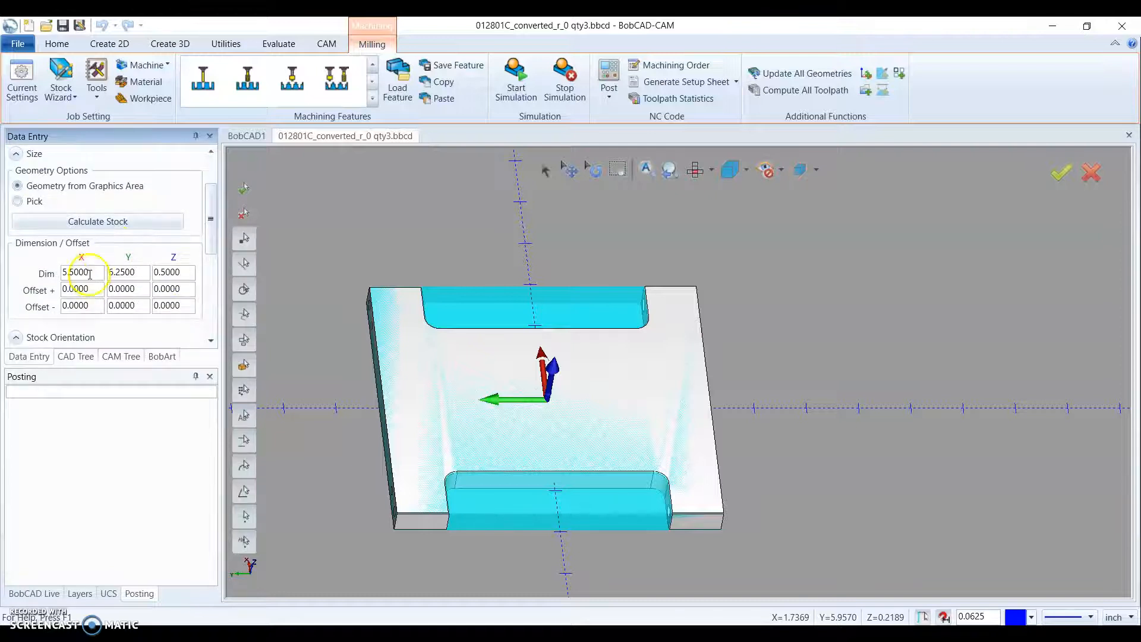
- Set the stock's negative Z offset to 0.125 inch to add material beneath the plate
mouse_move(375, 357)
middle_mouse_down()
mouse_move(439, 358)
mouse_move(604, 420)
mouse_move(588, 410)
middle_mouse_up()
middle_click_drag(364, 338, 520, 410)
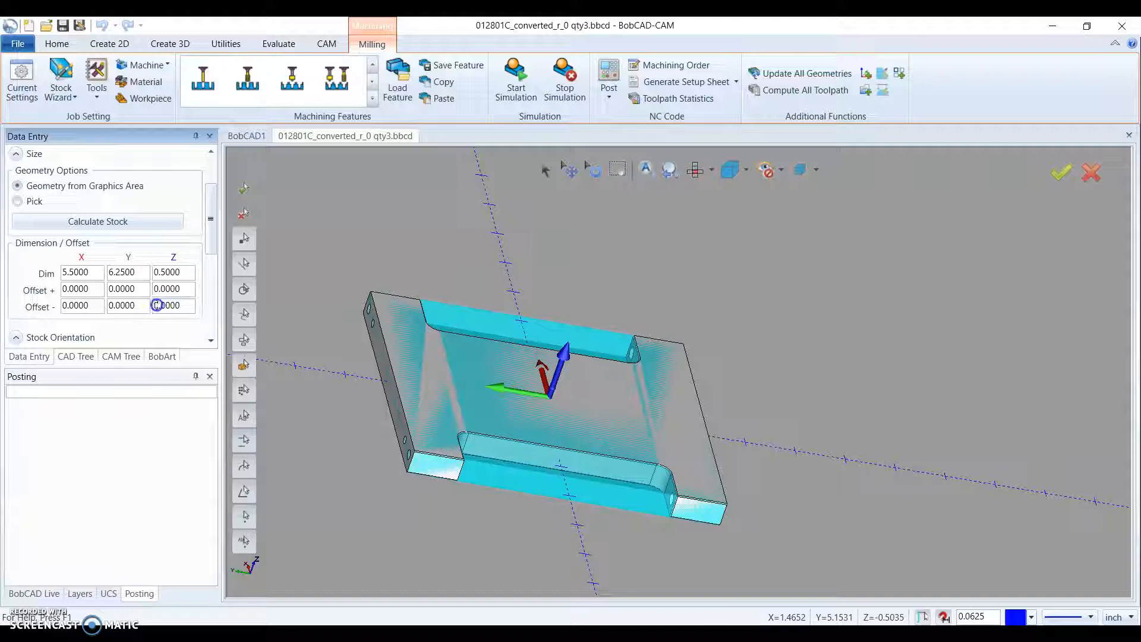
scroll(174, 305, "down", 1)
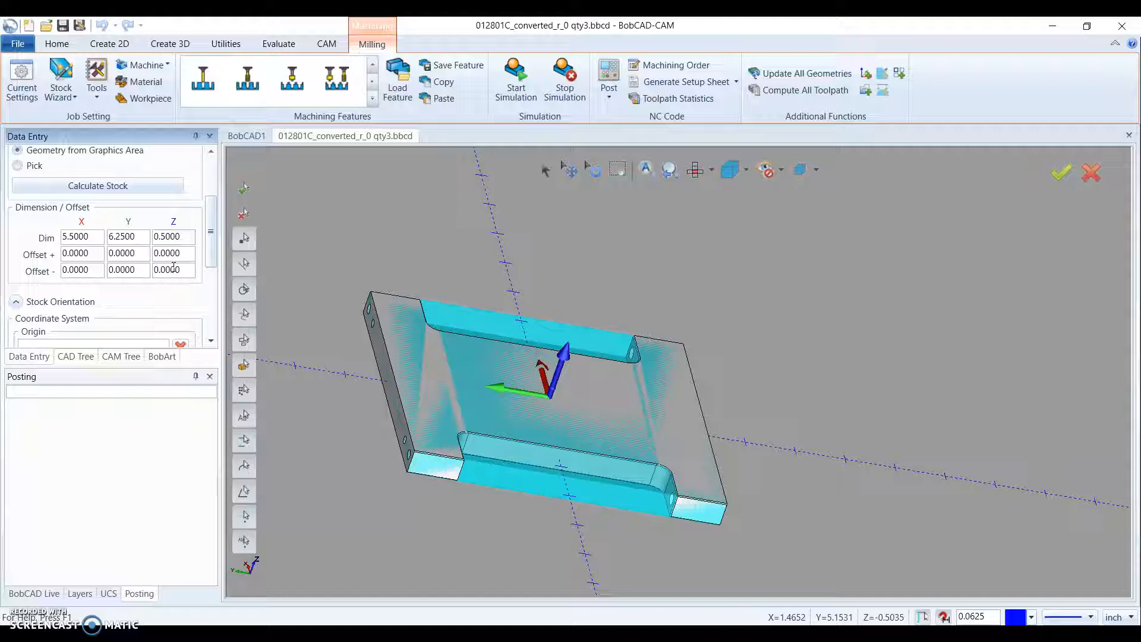
type(".122125")
left_click(183, 252)
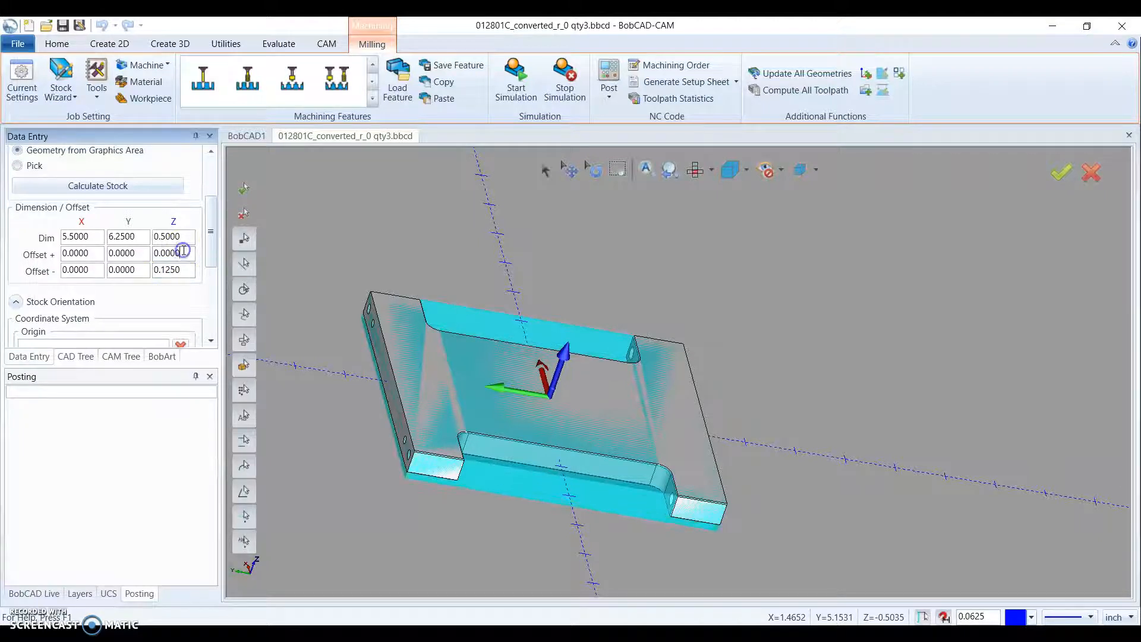
- Inspect the extra stock below the plate from the side and top, and review the stock size and coordinate system settings
middle_click_drag(422, 521, 471, 487)
scroll(386, 410, "up", 5)
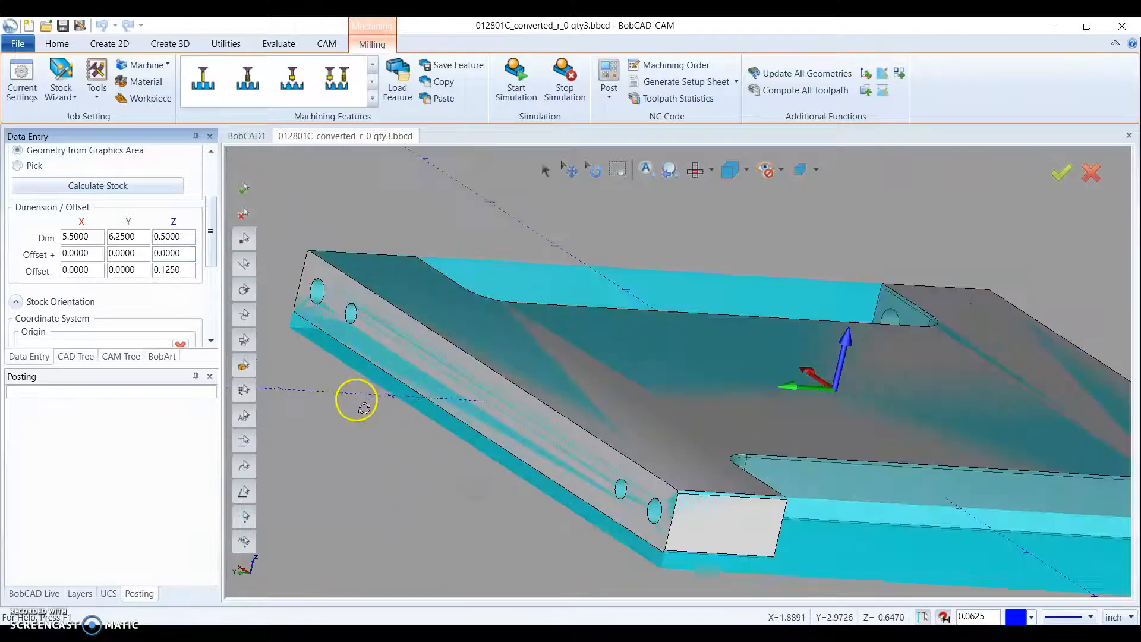
scroll(367, 363, "down", 5)
middle_click_drag(614, 375, 660, 427)
middle_click_drag(357, 424, 497, 297)
scroll(497, 297, "up", 3)
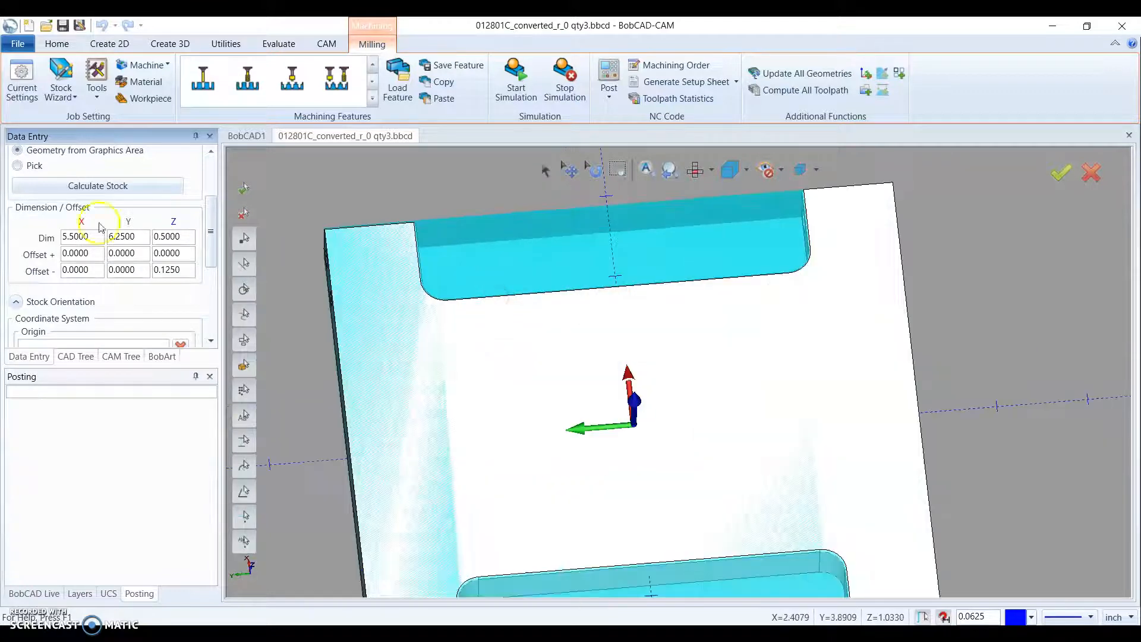
scroll(547, 245, "down", 3)
middle_click_drag(577, 332, 580, 325)
scroll(172, 298, "down", 5)
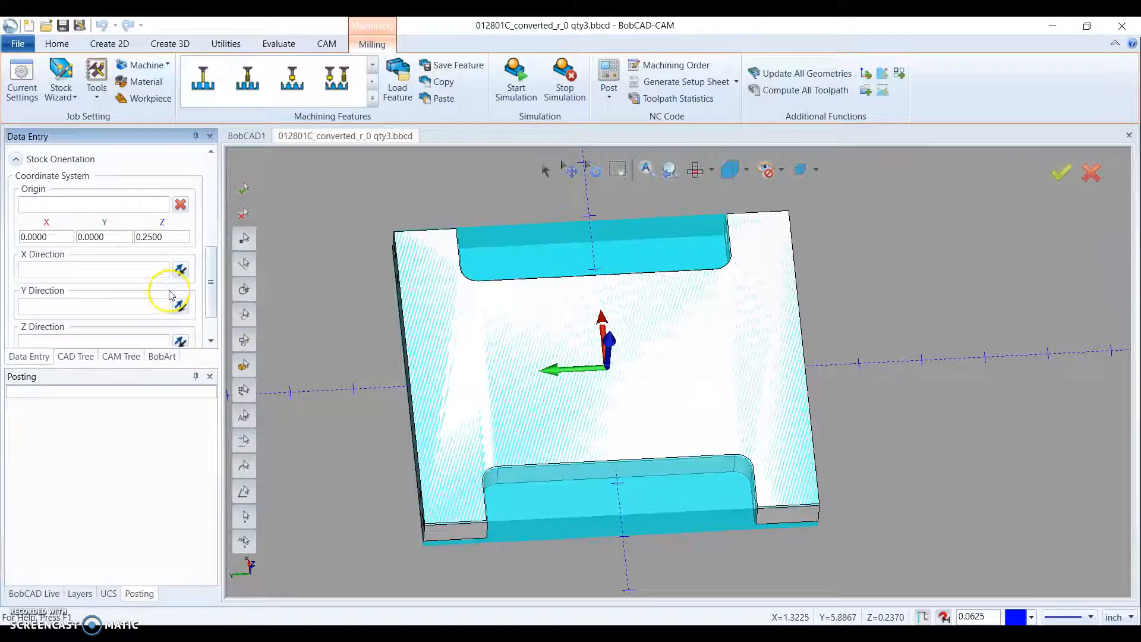
scroll(414, 252, "up", 2)
scroll(211, 261, "down", 1)
scroll(209, 272, "up", 3)
scroll(209, 271, "up", 3)
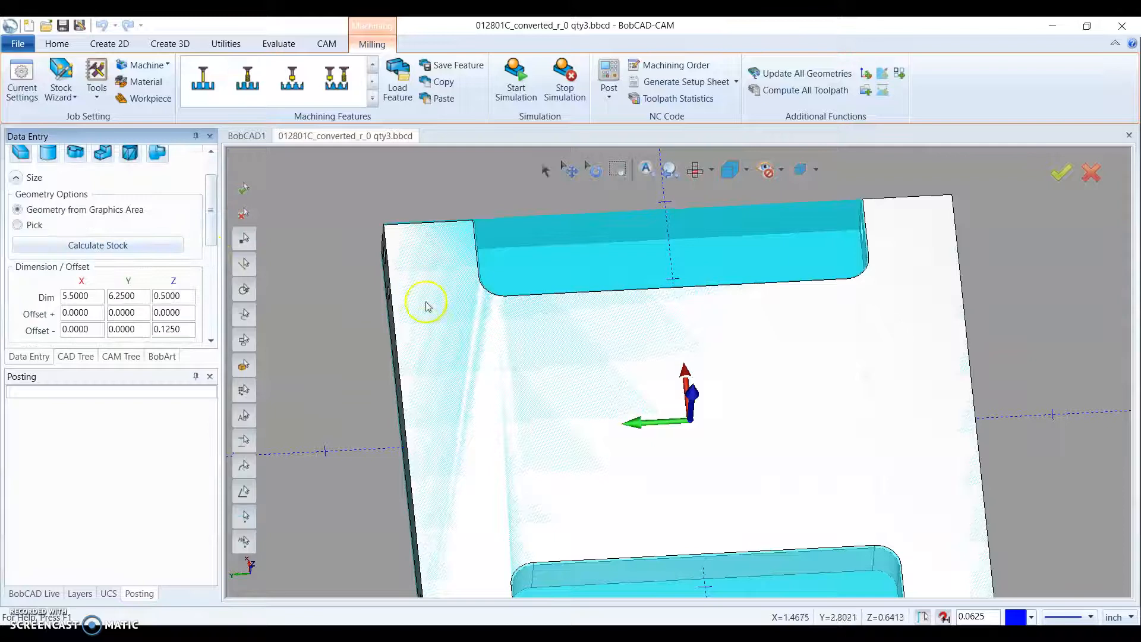
- Accept the stock definition and save the BobCAD file
scroll(426, 303, "down", 2)
scroll(173, 288, "down", 6)
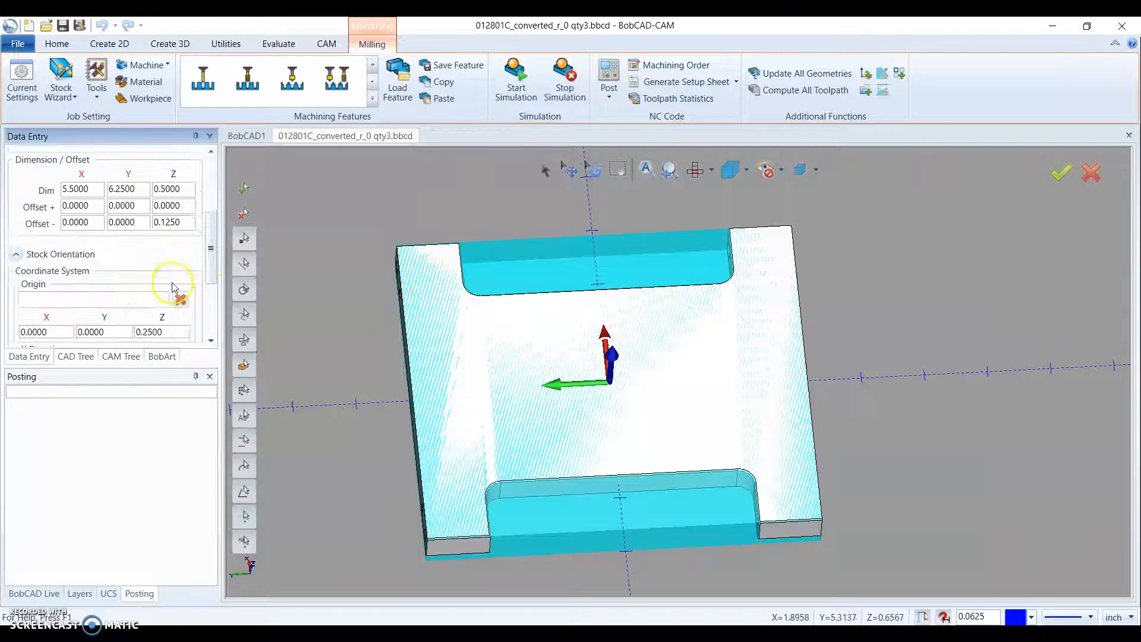
left_click(118, 338)
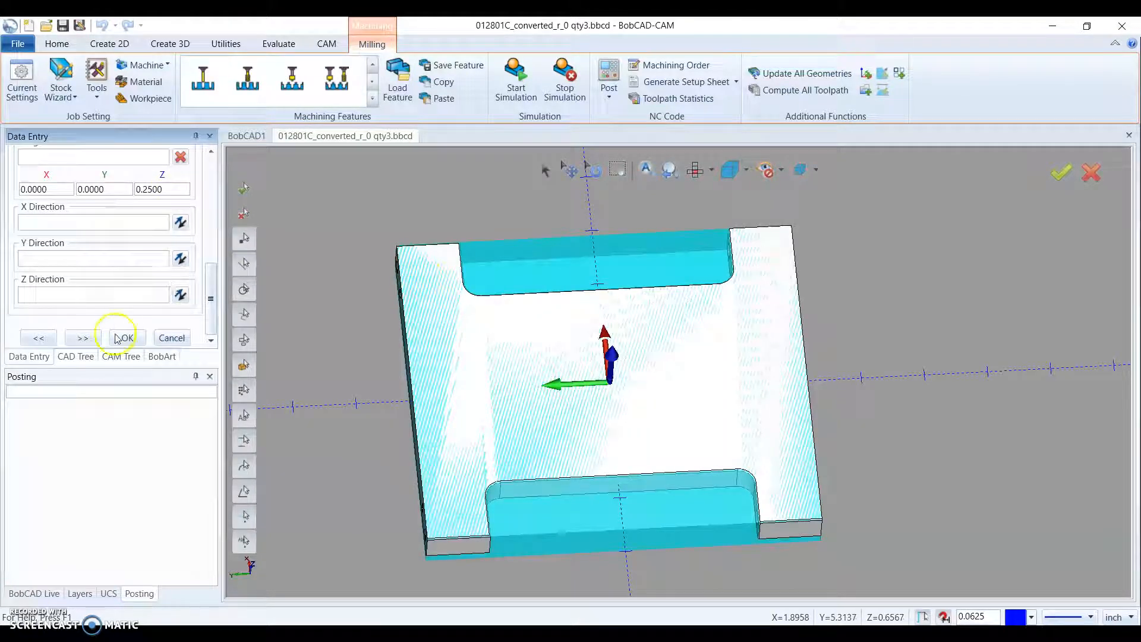
left_click(128, 339)
left_click(128, 338)
middle_click_drag(528, 336, 532, 350)
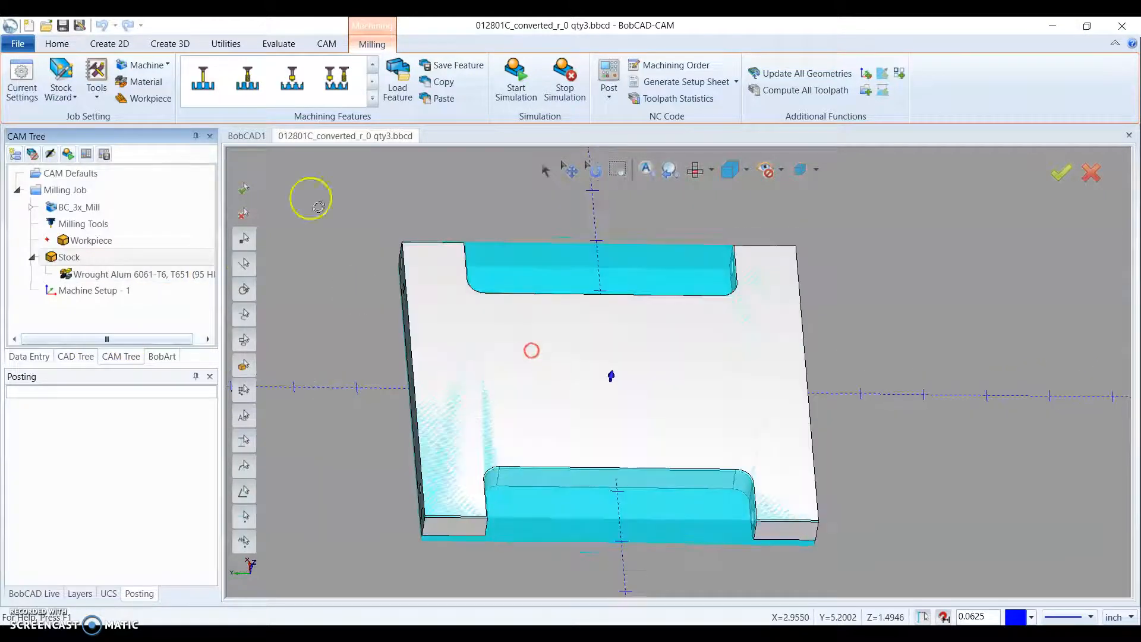
left_click(68, 27)
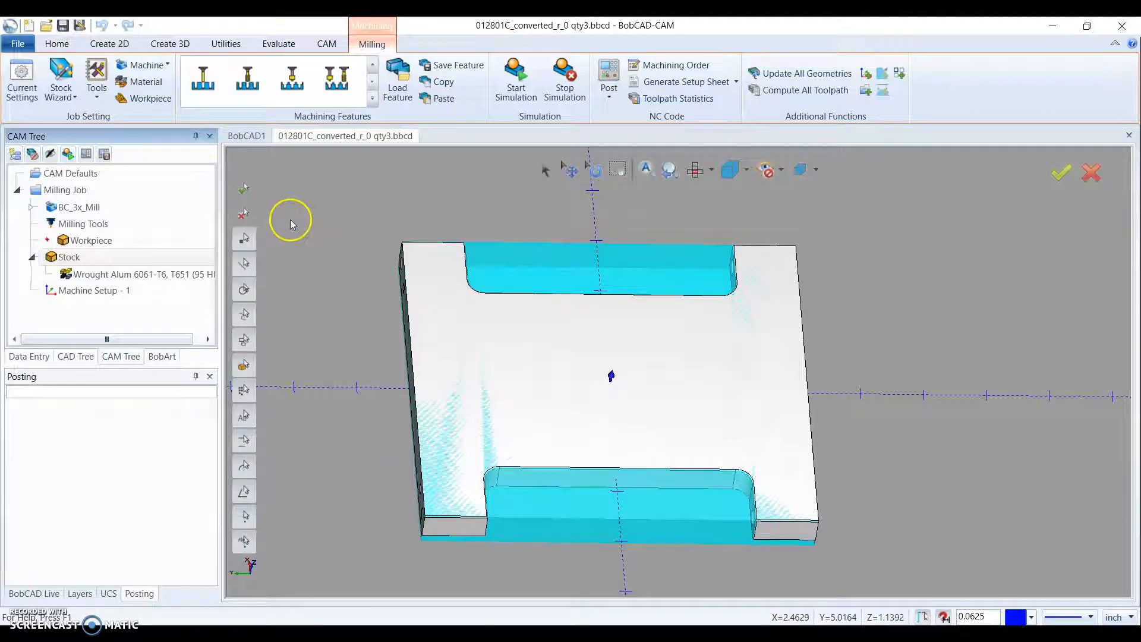
- Examine the plate and its stock from several angles together with the current origin of Machine Setup - 1
middle_click_drag(601, 425, 555, 430)
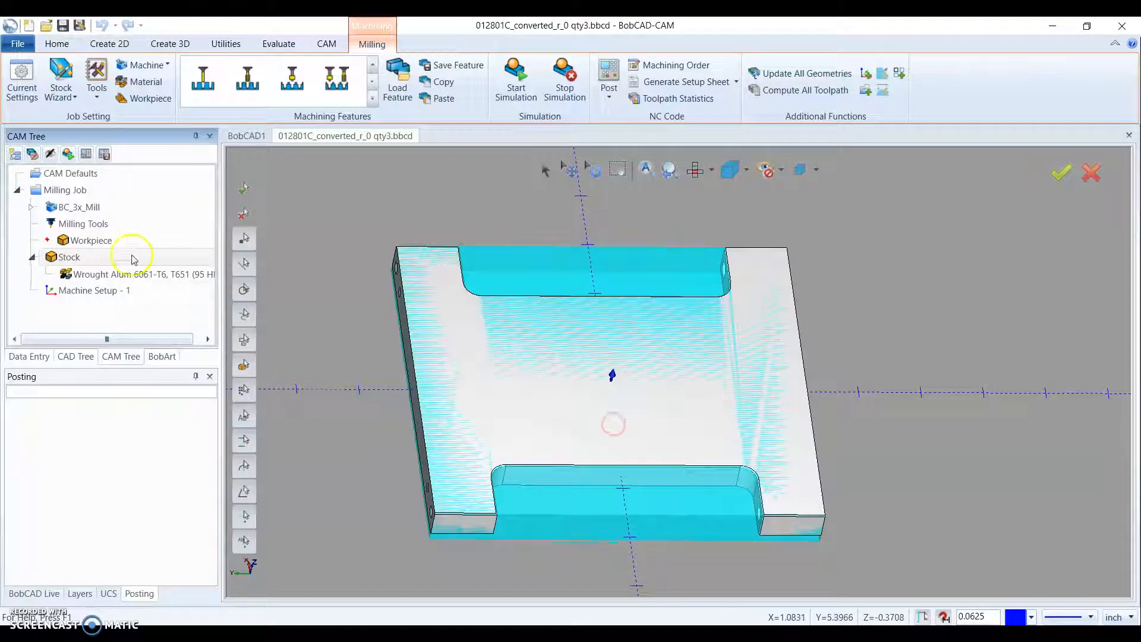
left_click(94, 289)
middle_click_drag(700, 423, 722, 410)
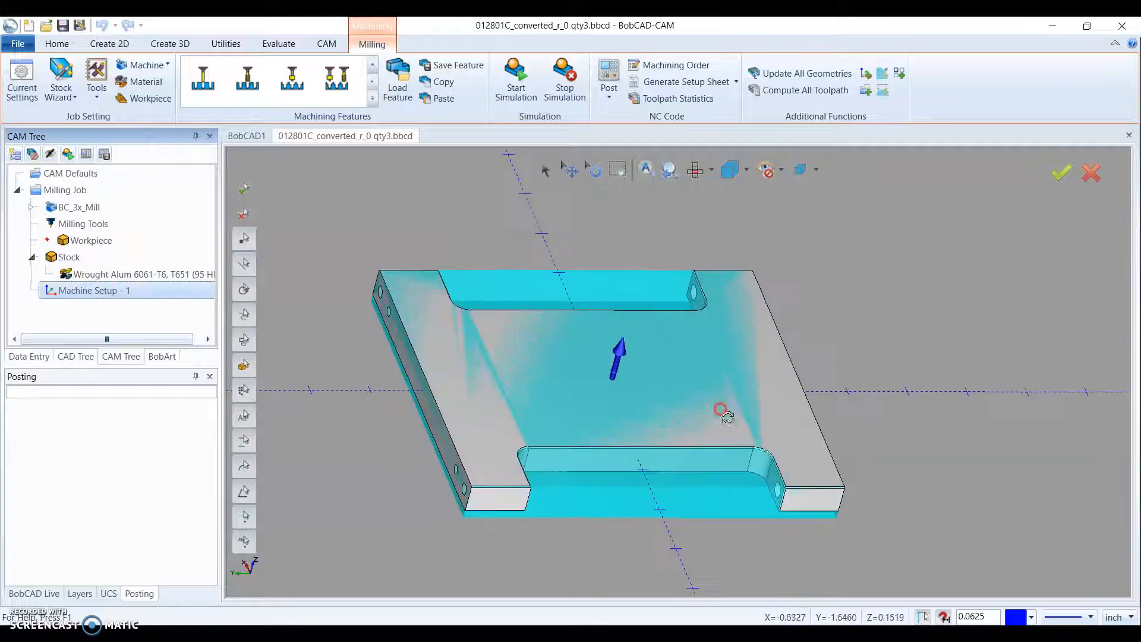
middle_click_drag(480, 284, 543, 296)
scroll(474, 295, "up", 2)
scroll(474, 296, "down", 2)
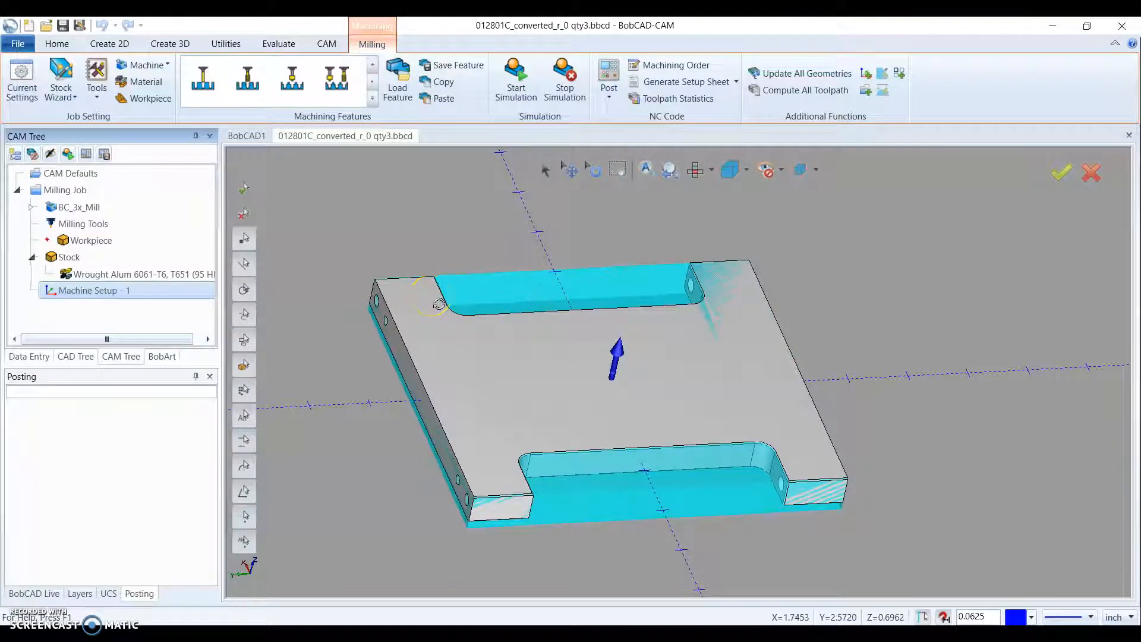
middle_click_drag(553, 337, 550, 333)
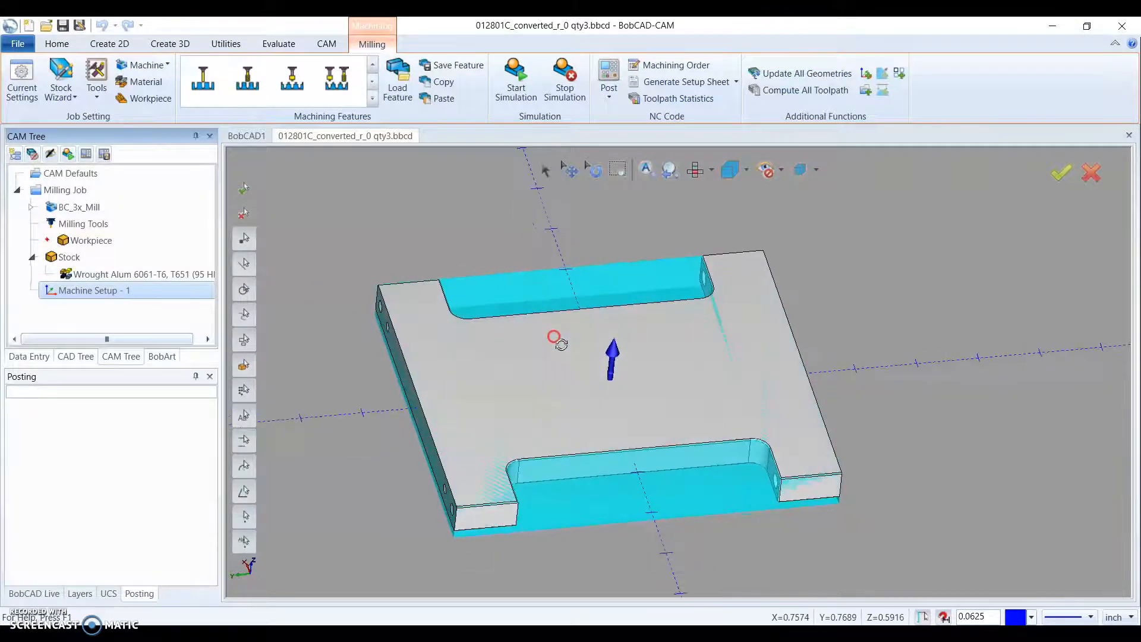
- Edit Machine Setup - 1 and place its origin on the centre point of the plate's top face at Z 0.2500
right_click(88, 297)
left_click(104, 301)
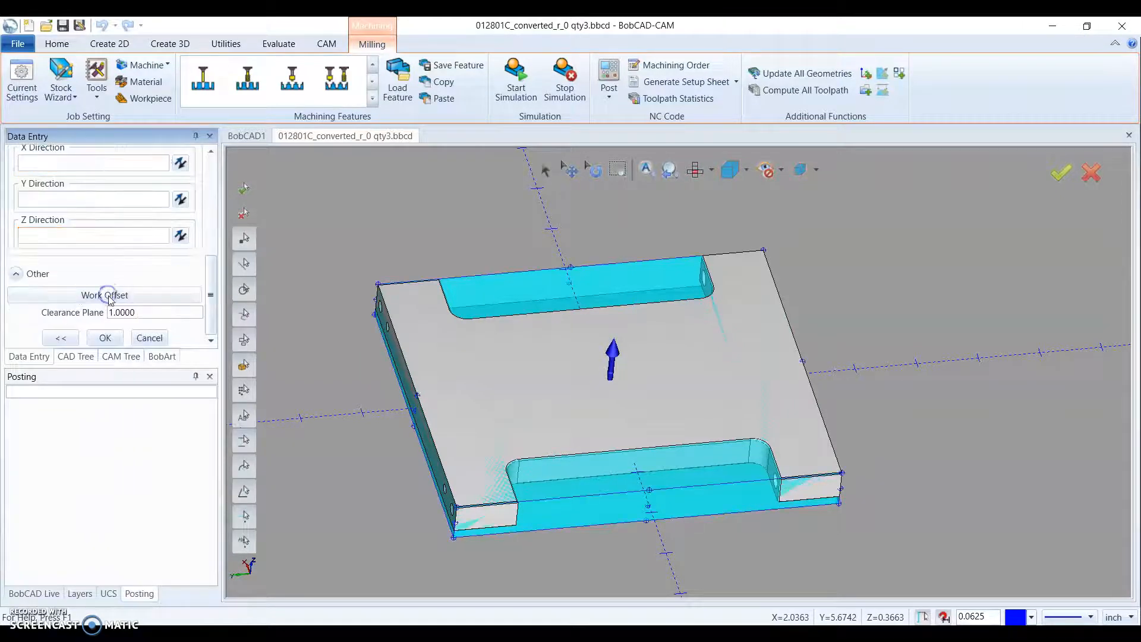
middle_click_drag(525, 324, 593, 349)
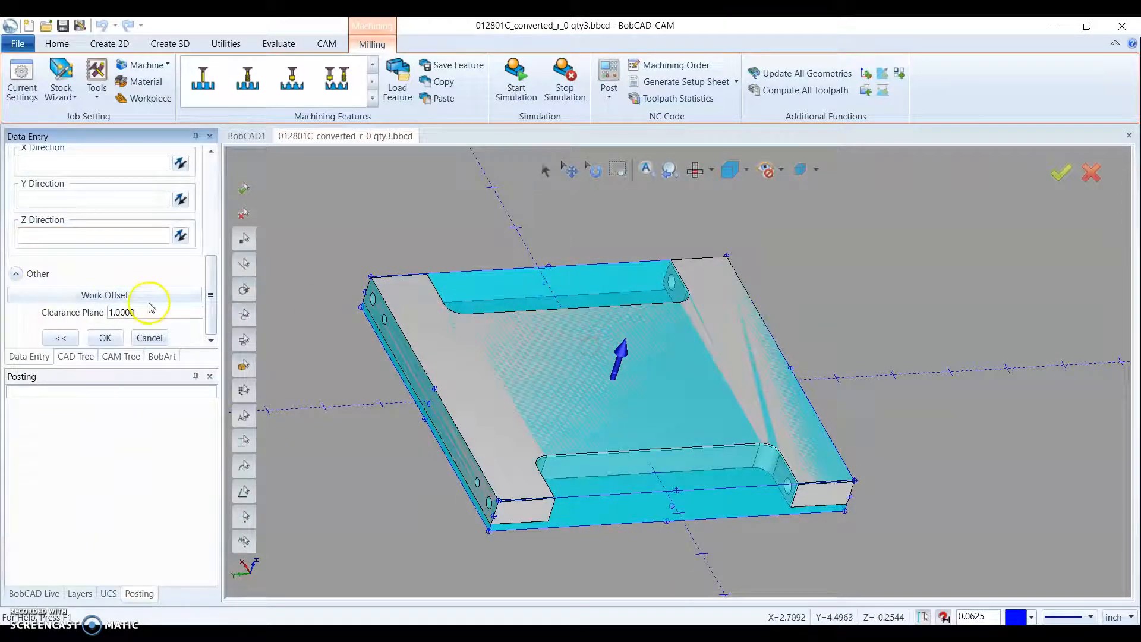
scroll(150, 307, "up", 2)
scroll(615, 374, "up", 2)
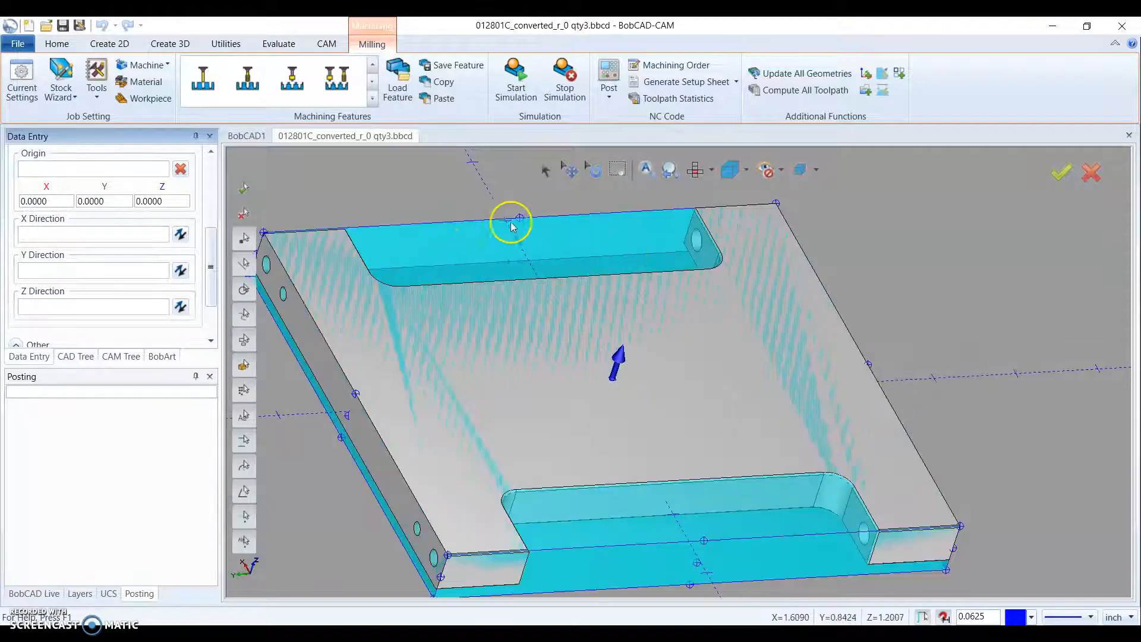
scroll(576, 292, "down", 2)
scroll(604, 339, "up", 5)
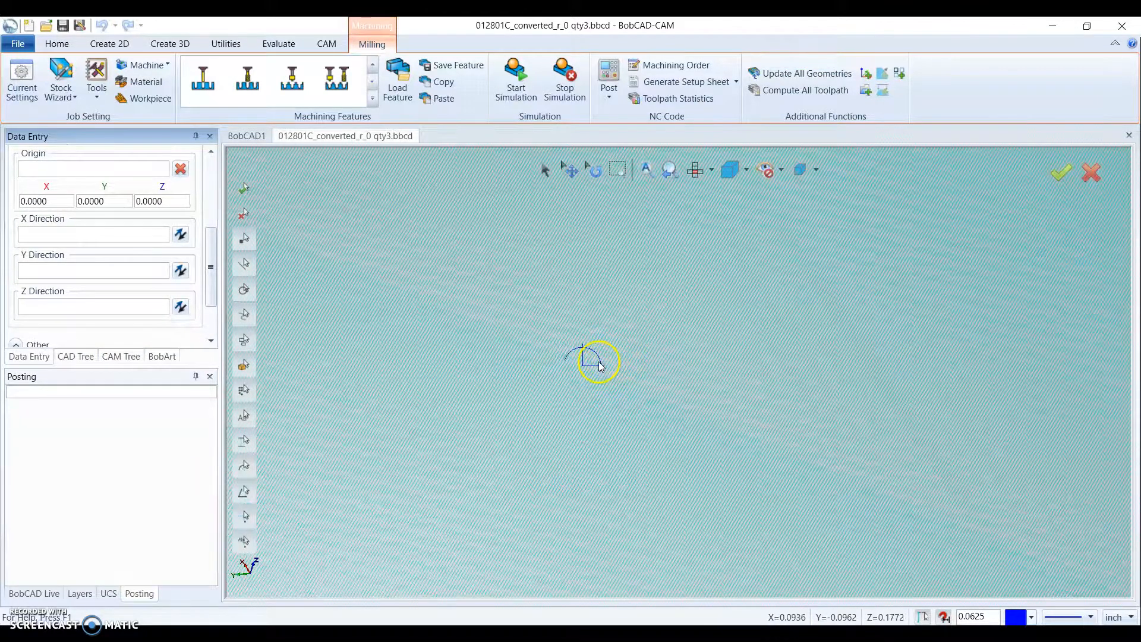
left_click(59, 169)
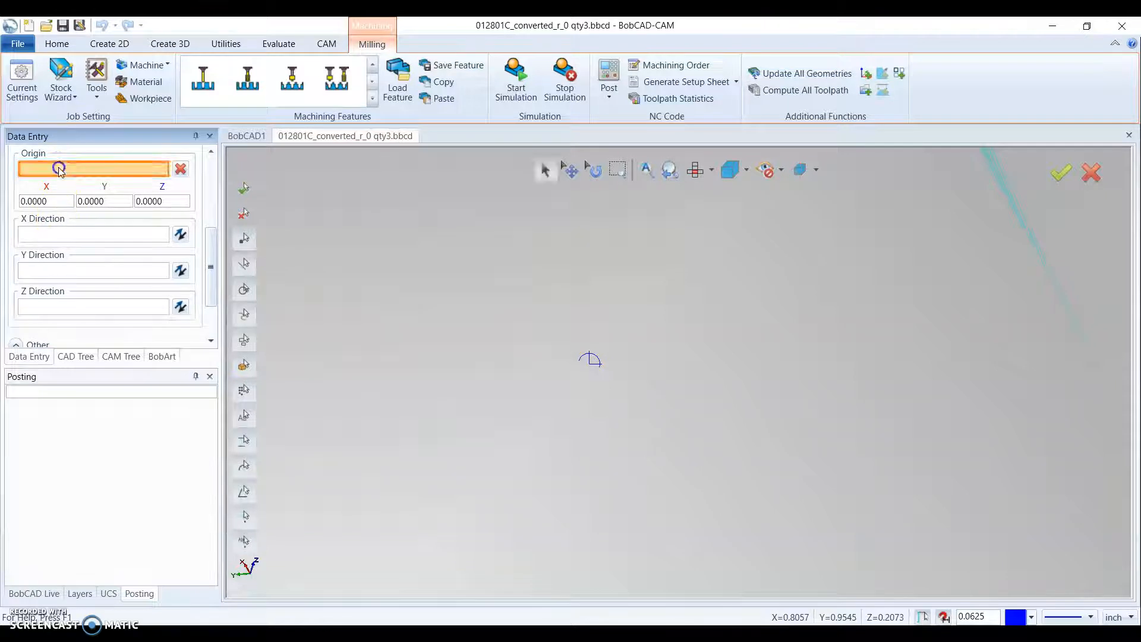
left_click(591, 364)
scroll(606, 378, "down", 5)
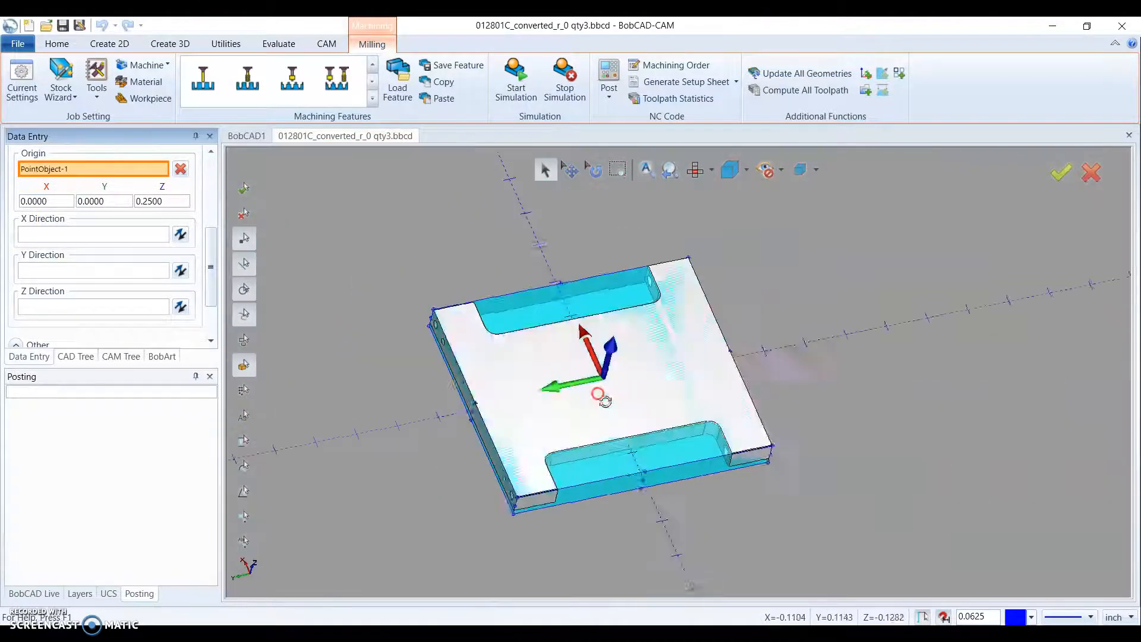
scroll(594, 396, "up", 3)
scroll(586, 344, "down", 1)
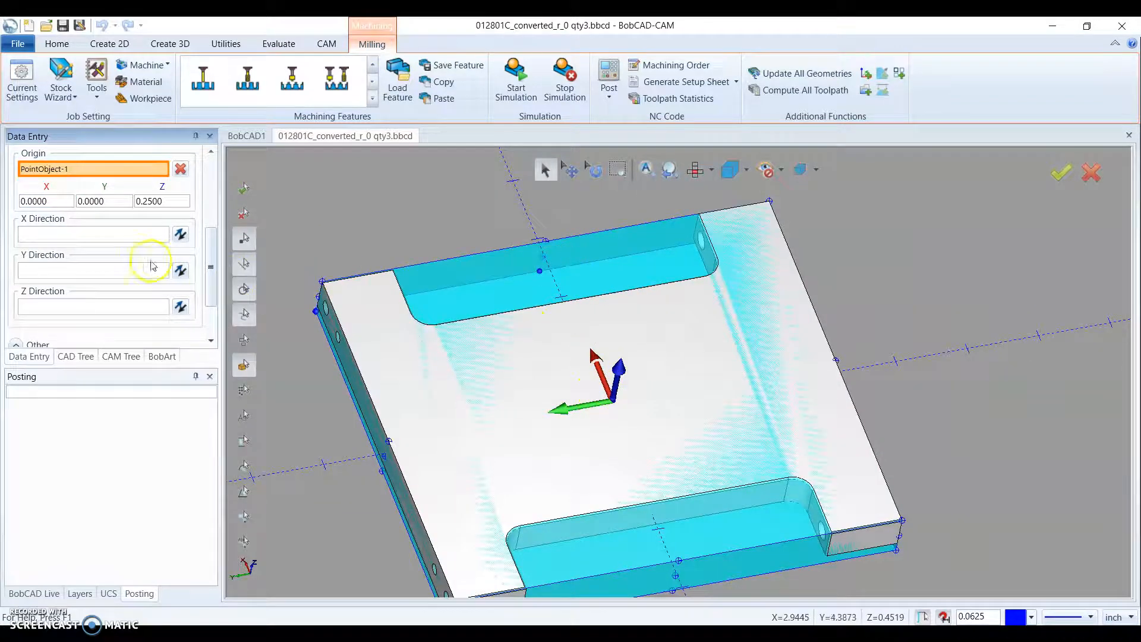
- Point the setup's X direction toward the midpoint of the plate edge without a cutout, and accept the machine setup
left_click(80, 233)
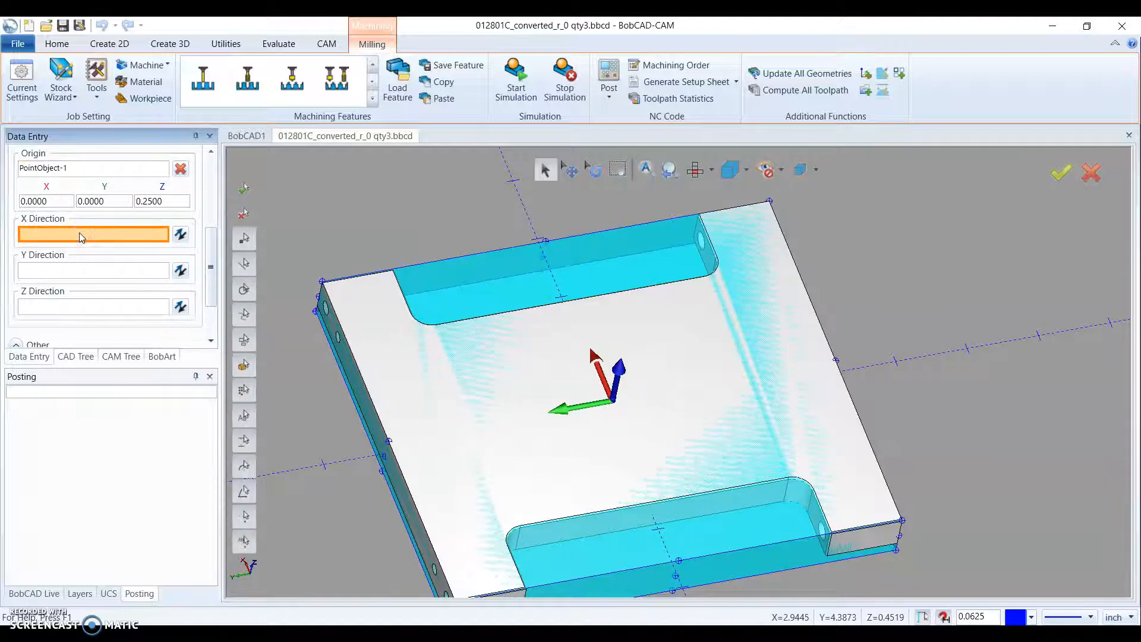
left_click(835, 361)
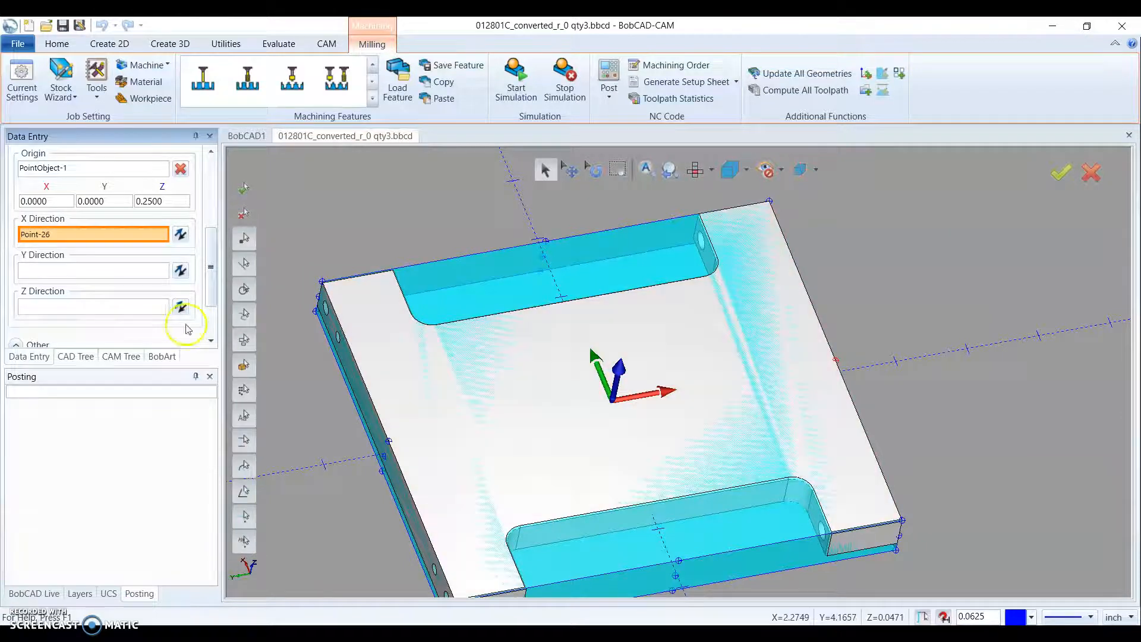
left_click(180, 235)
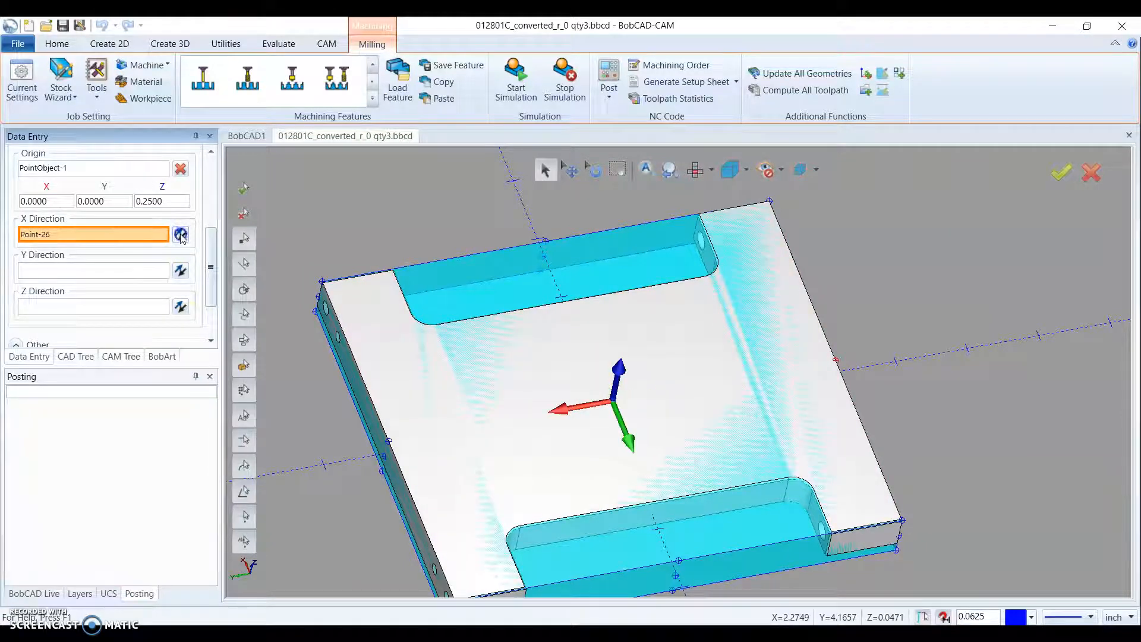
left_click(180, 235)
middle_click_drag(622, 381, 805, 336)
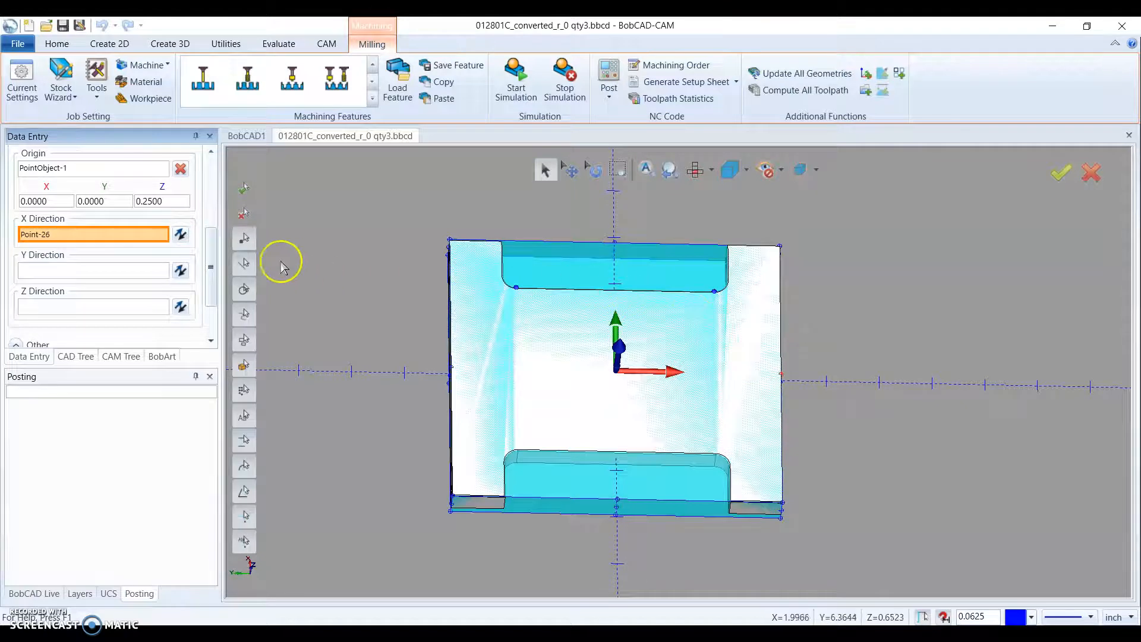
scroll(65, 282, "down", 2)
left_click(105, 337)
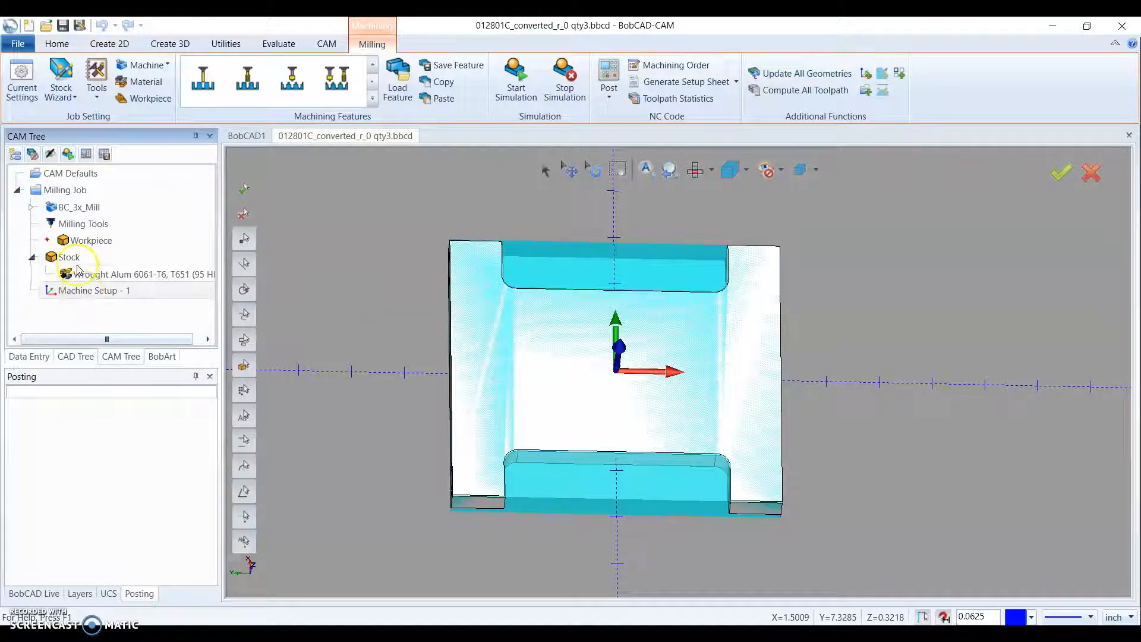
- Inspect the new machine setup origin and the X, Y and Z axis directions on the plate from several angles
left_click(78, 289)
left_click_drag(474, 415, 656, 345)
left_click_drag(593, 412, 592, 402)
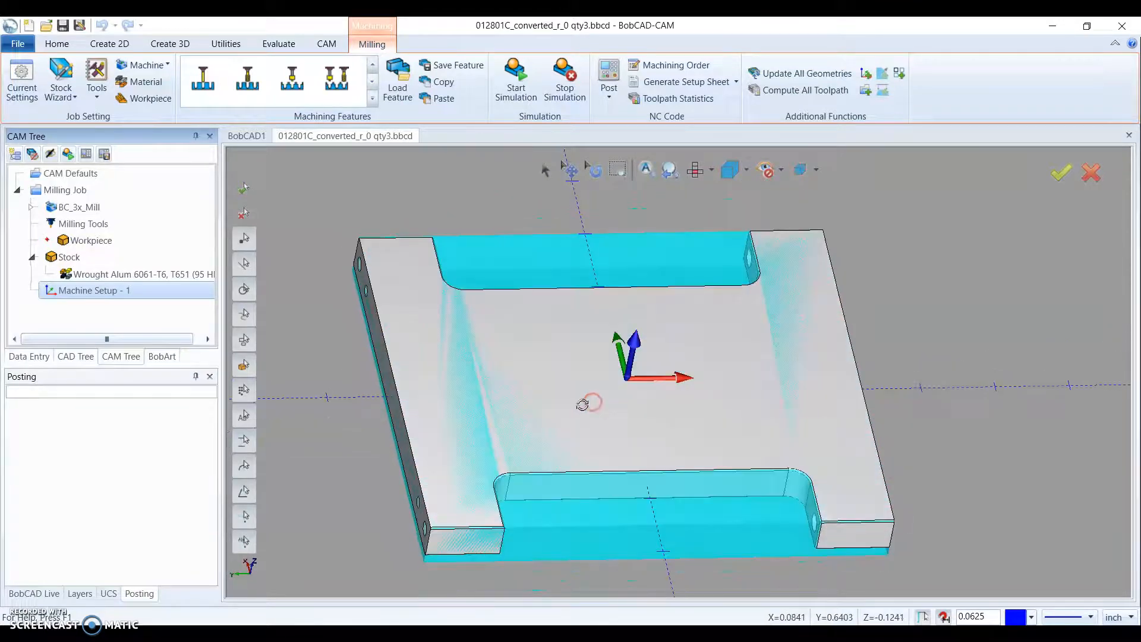
scroll(582, 405, "down", 2)
left_click_drag(639, 470, 668, 483)
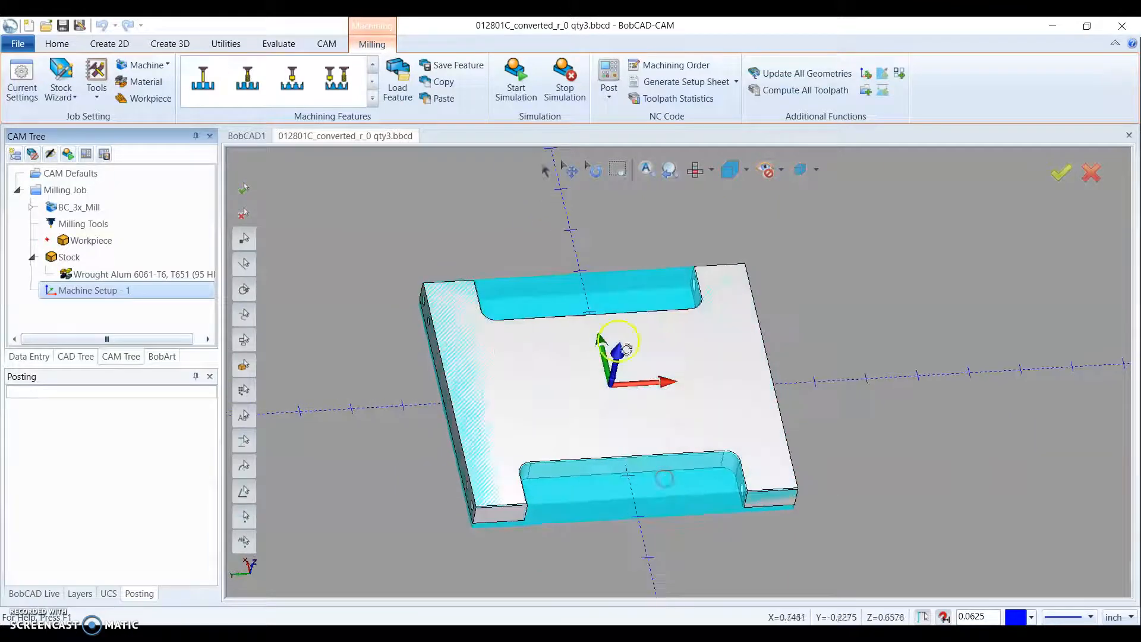
scroll(490, 299, "up", 2)
scroll(490, 299, "down", 2)
left_click_drag(496, 306, 554, 283)
left_click_drag(698, 338, 699, 340)
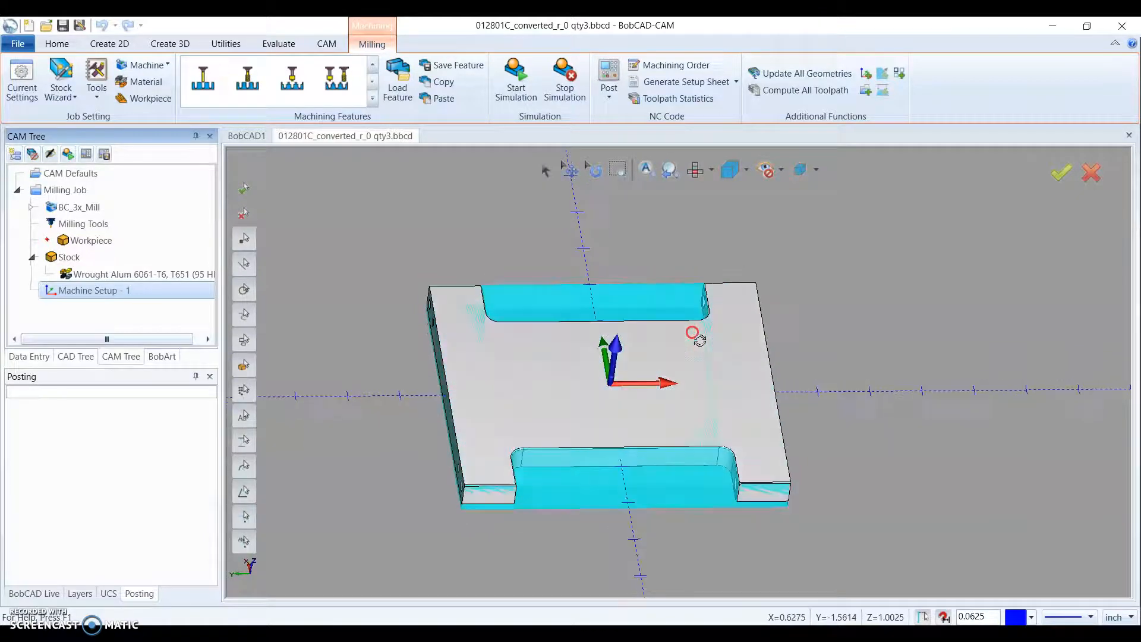
scroll(550, 333, "up", 2)
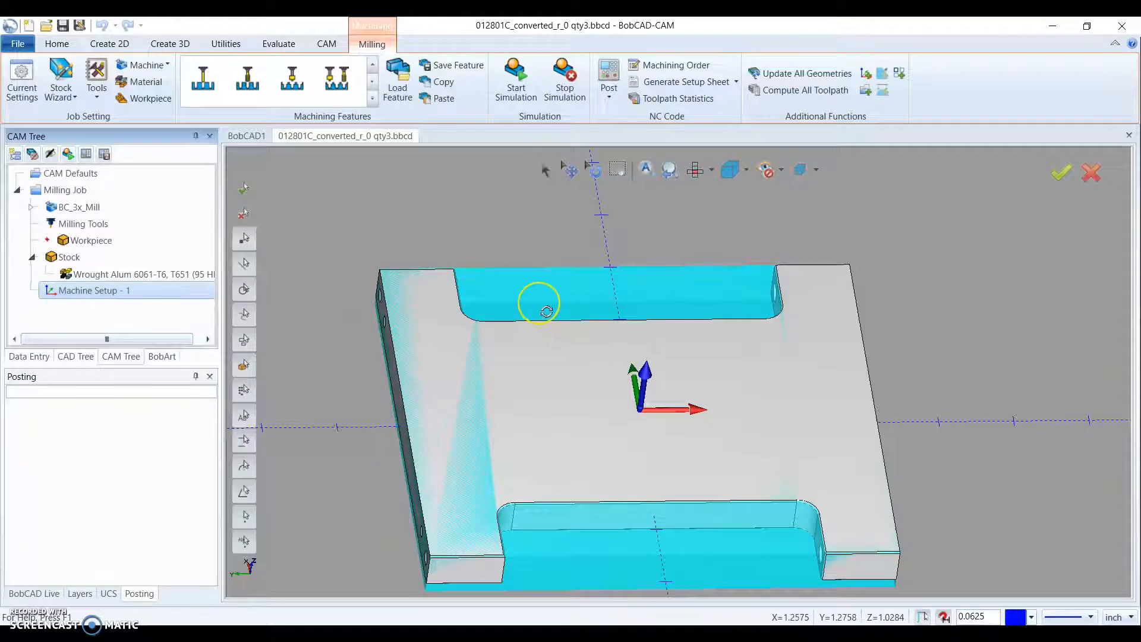
scroll(547, 312, "down", 2)
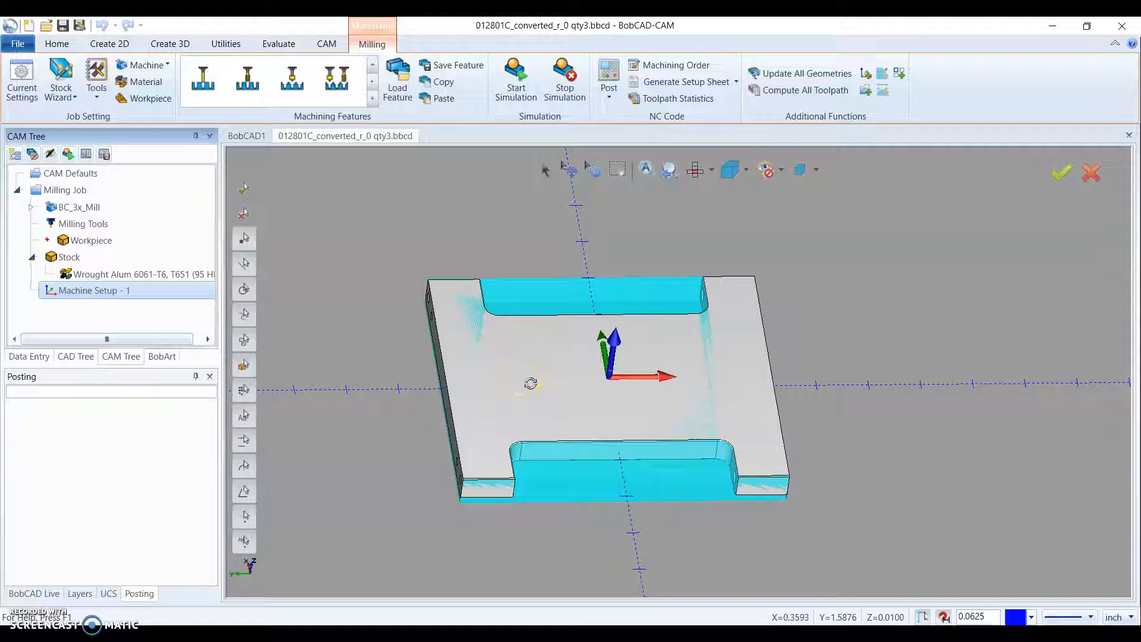
left_click_drag(544, 359, 622, 420)
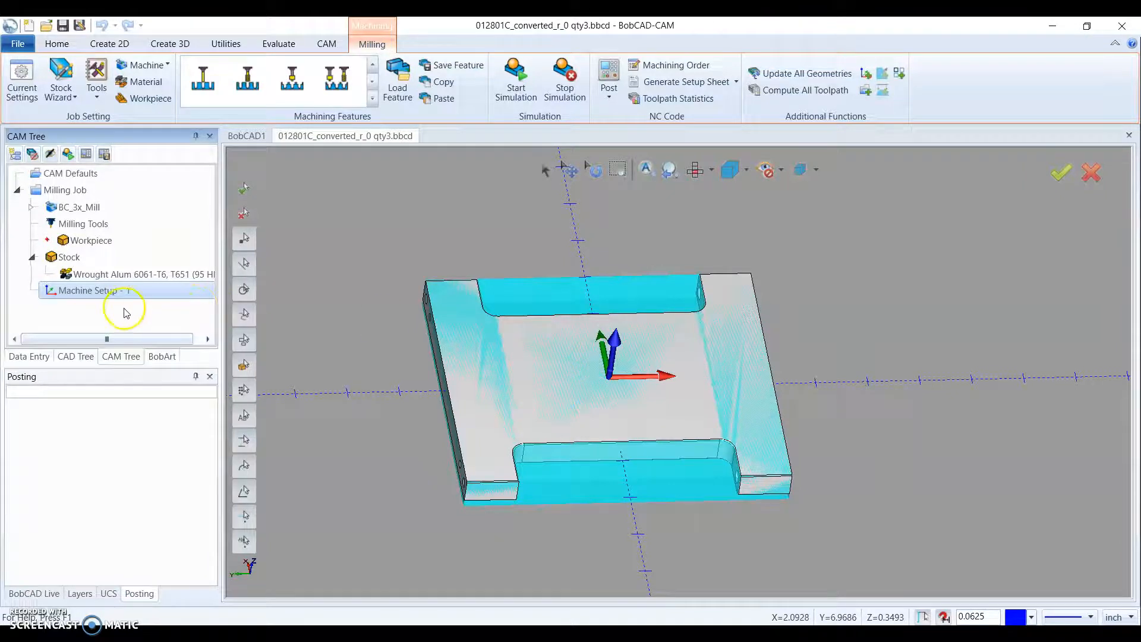
left_click_drag(641, 303, 645, 298)
scroll(644, 297, "up", 2)
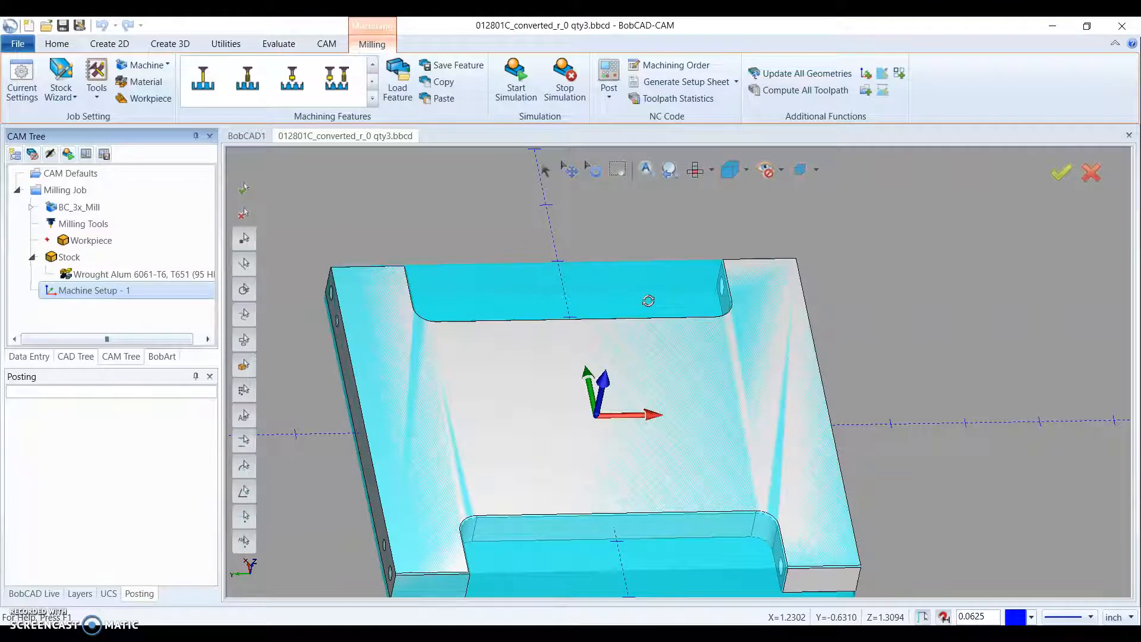
- Add a Mill 3 Axis feature to Machine Setup - 1 and choose Z Level Rough as its machining strategy
left_click(88, 314)
right_click(92, 293)
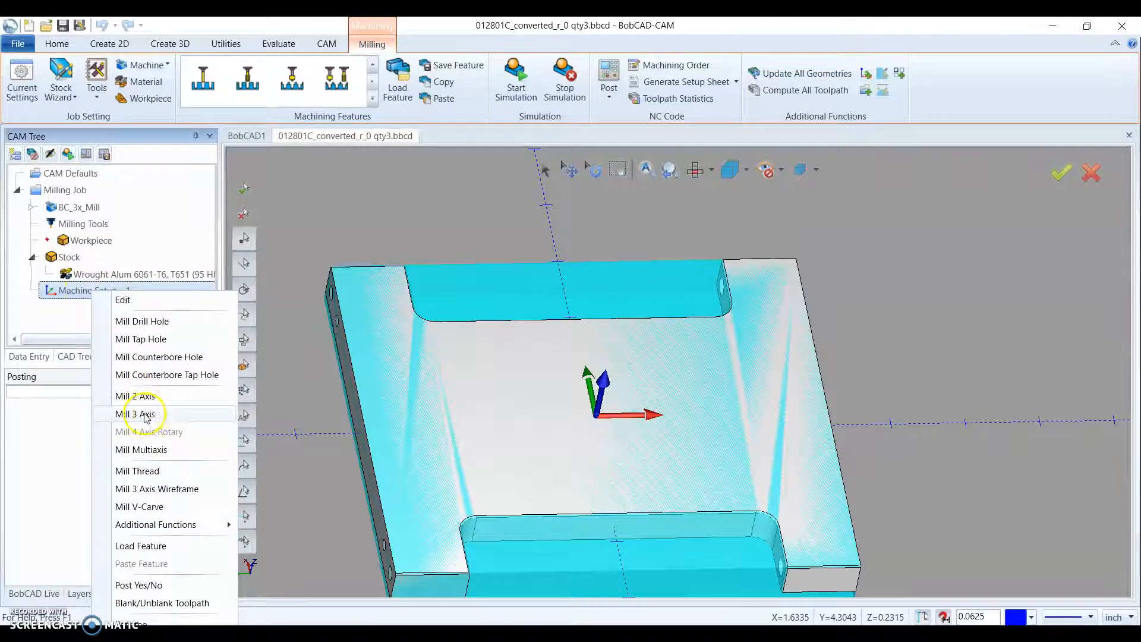
left_click(142, 414)
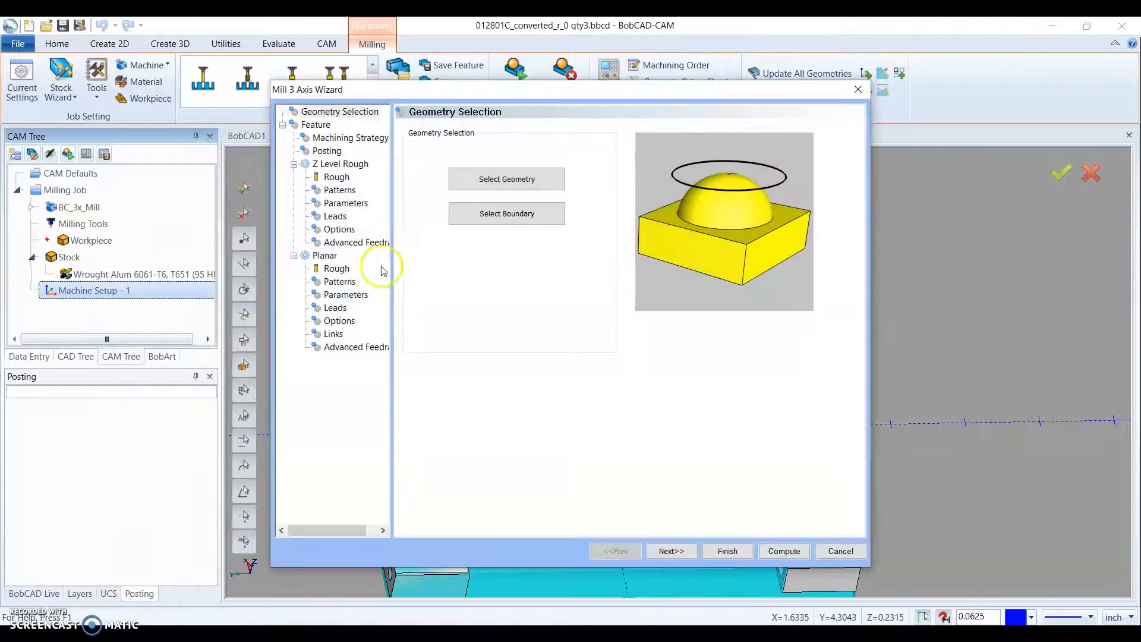
left_click(340, 138)
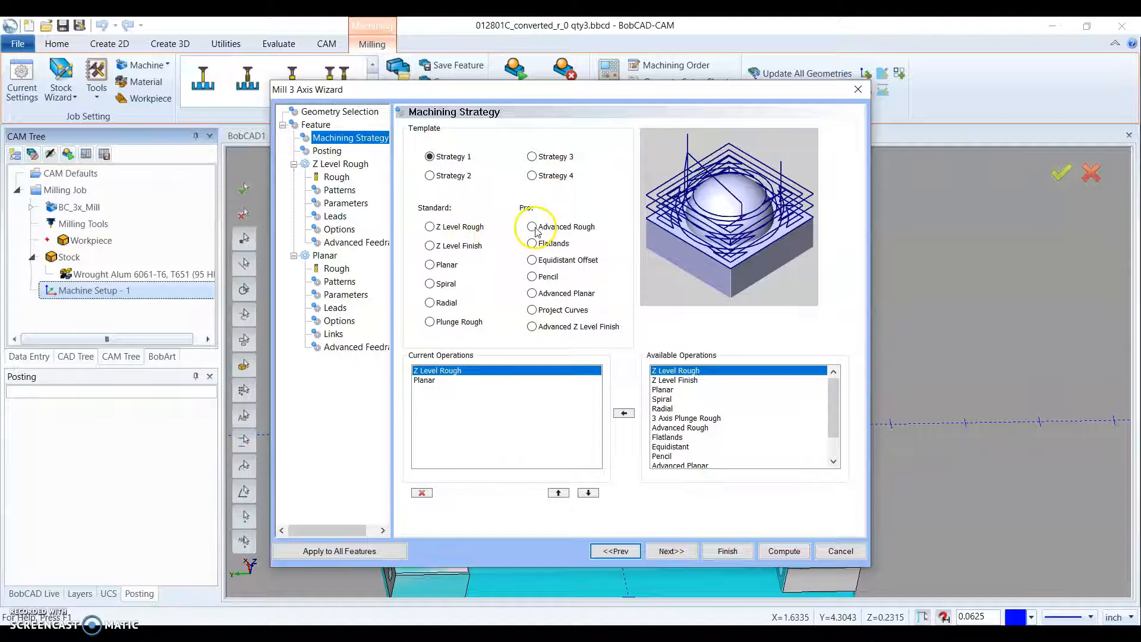
left_click(430, 227)
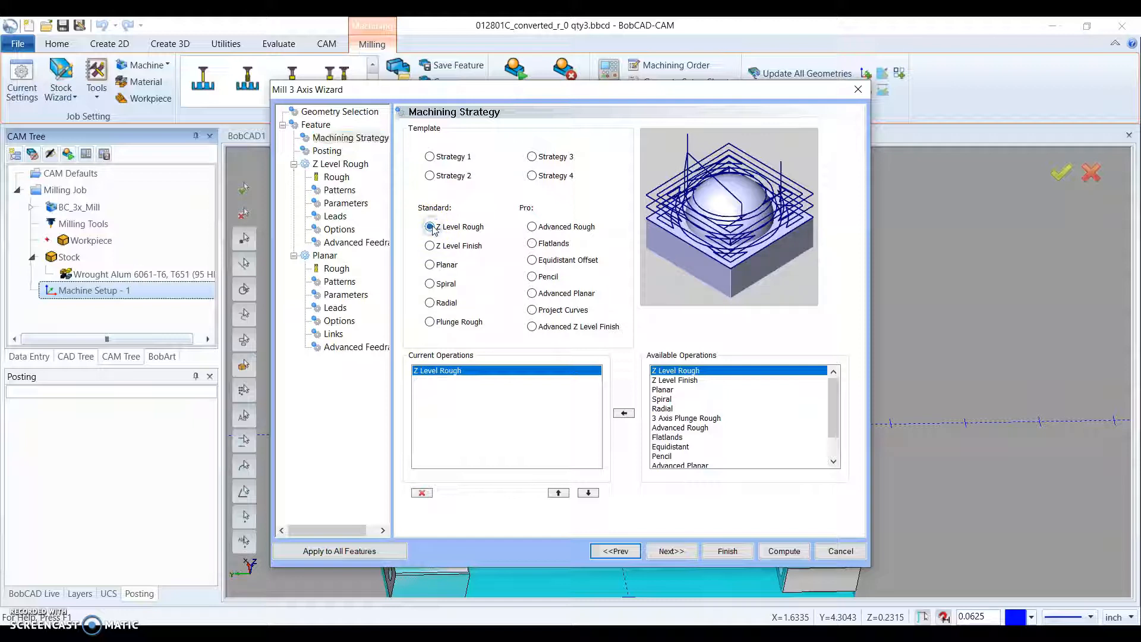
- Enable Arc Fit in the posting parameters with a tolerance of .001, and proceed to the roughing tool settings
left_click(680, 549)
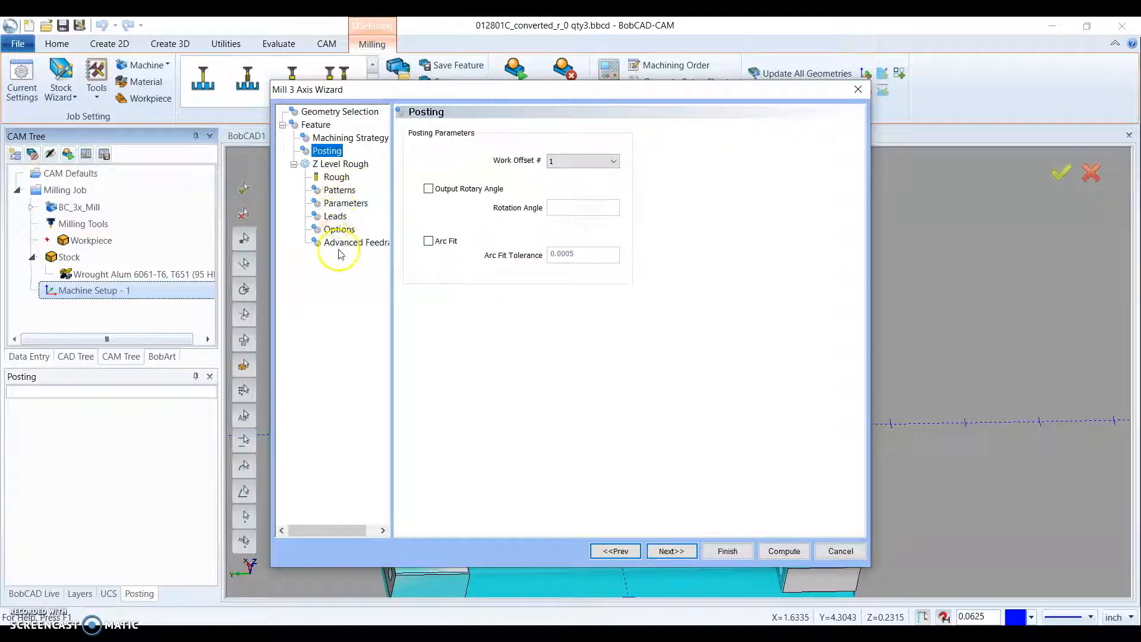
left_click(432, 245)
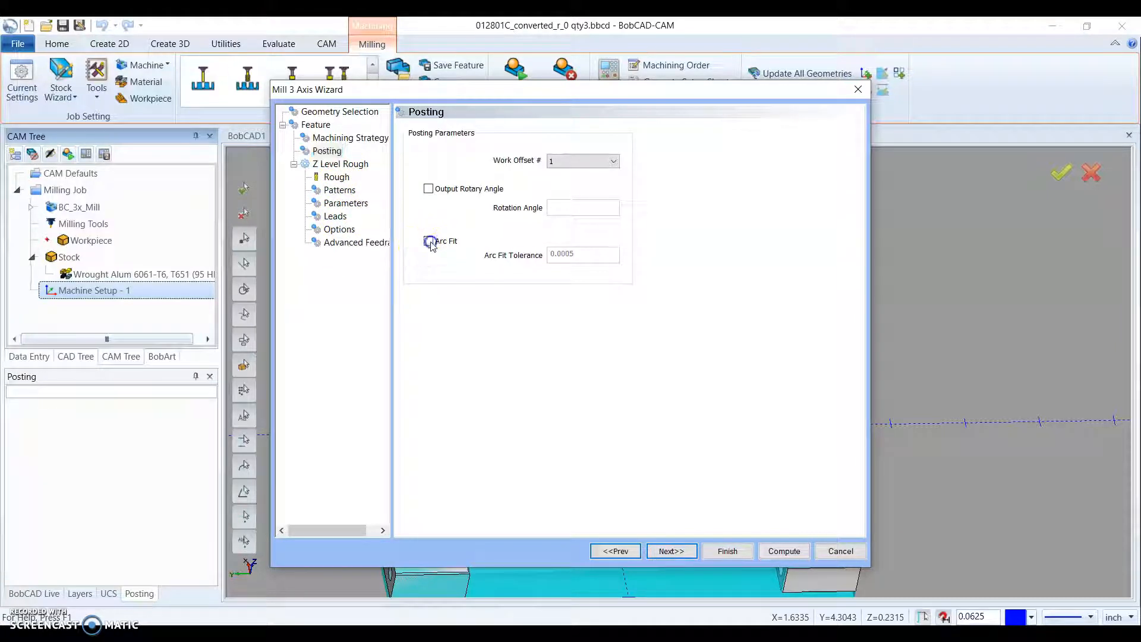
left_click_drag(581, 254, 550, 252)
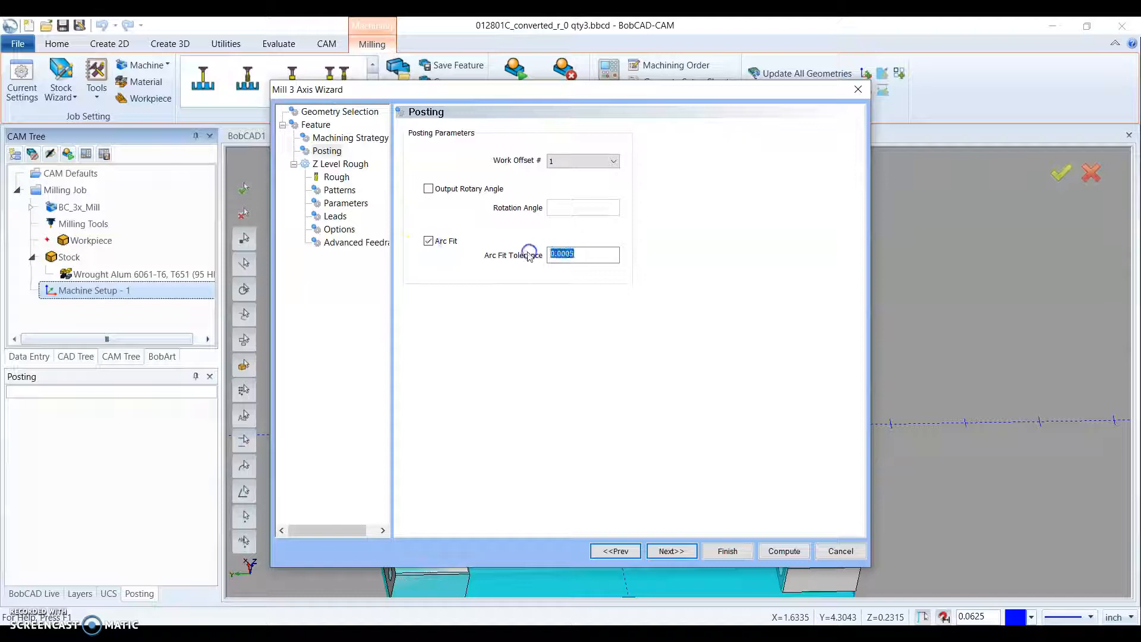
type(".")
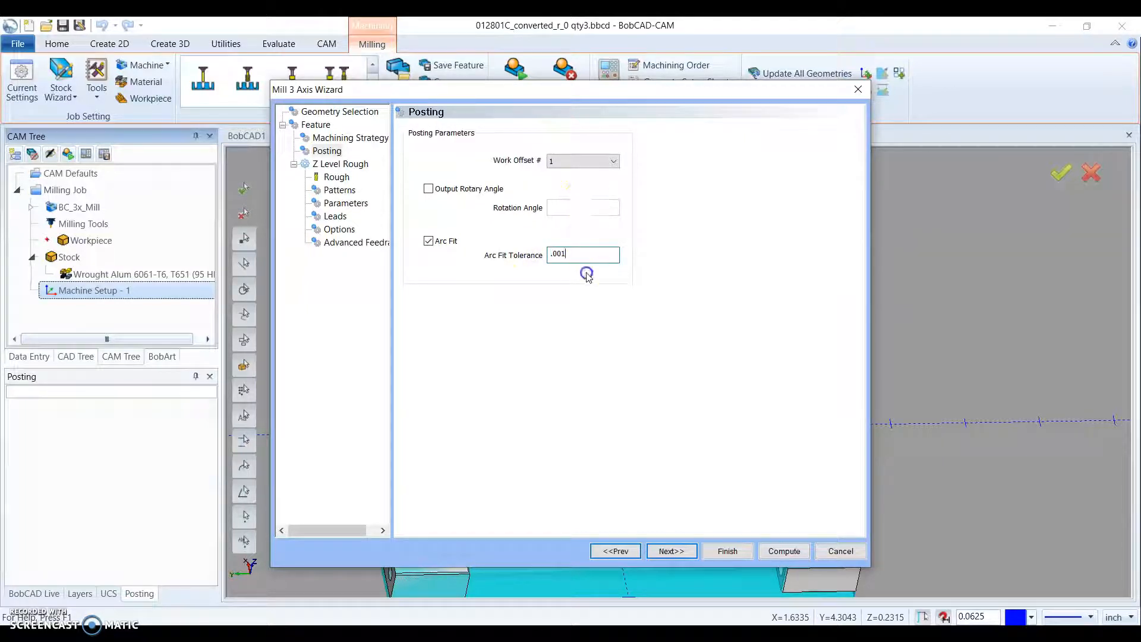
left_click(659, 551)
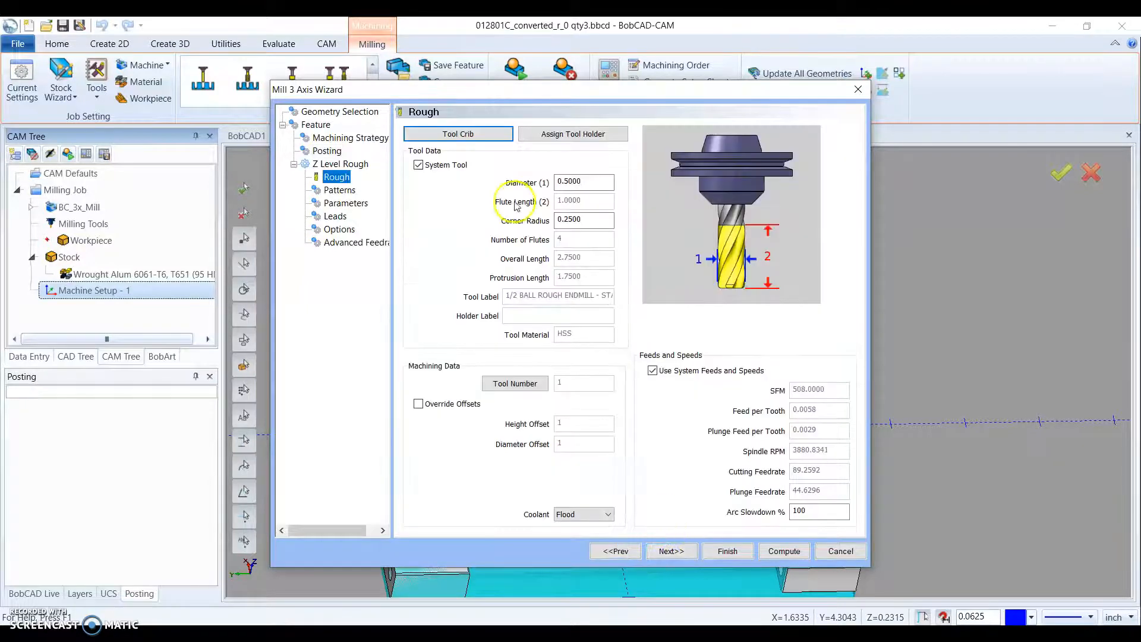
- Add the long 1/2 flat rough endmill from the tool library to the ENDMILL ROUGH category of the tool crib
left_click(504, 136)
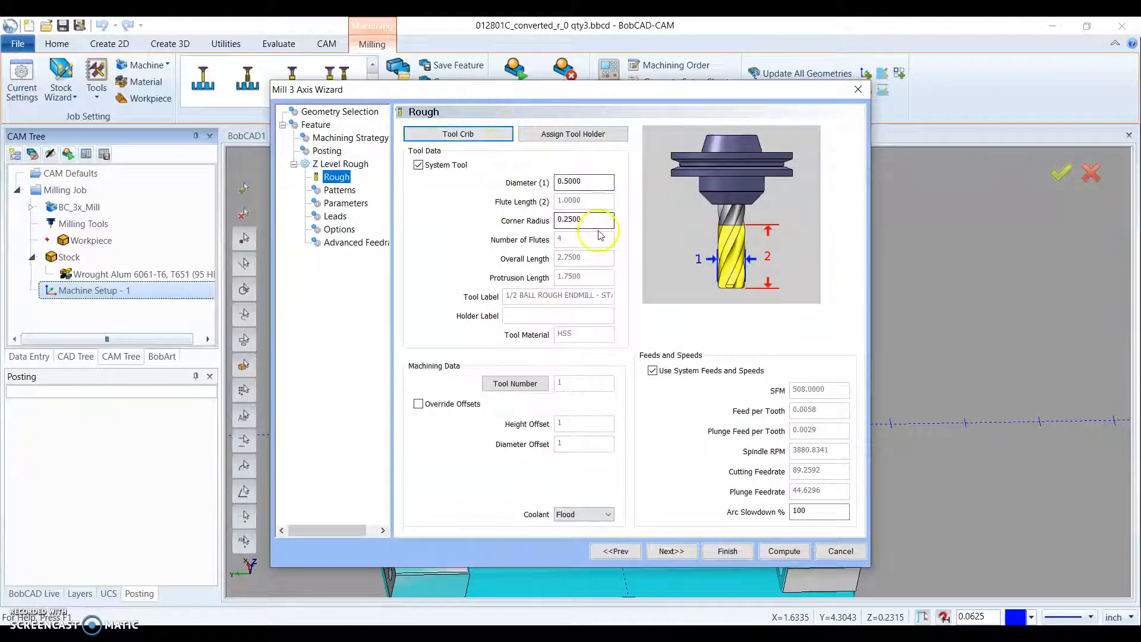
left_click(488, 149)
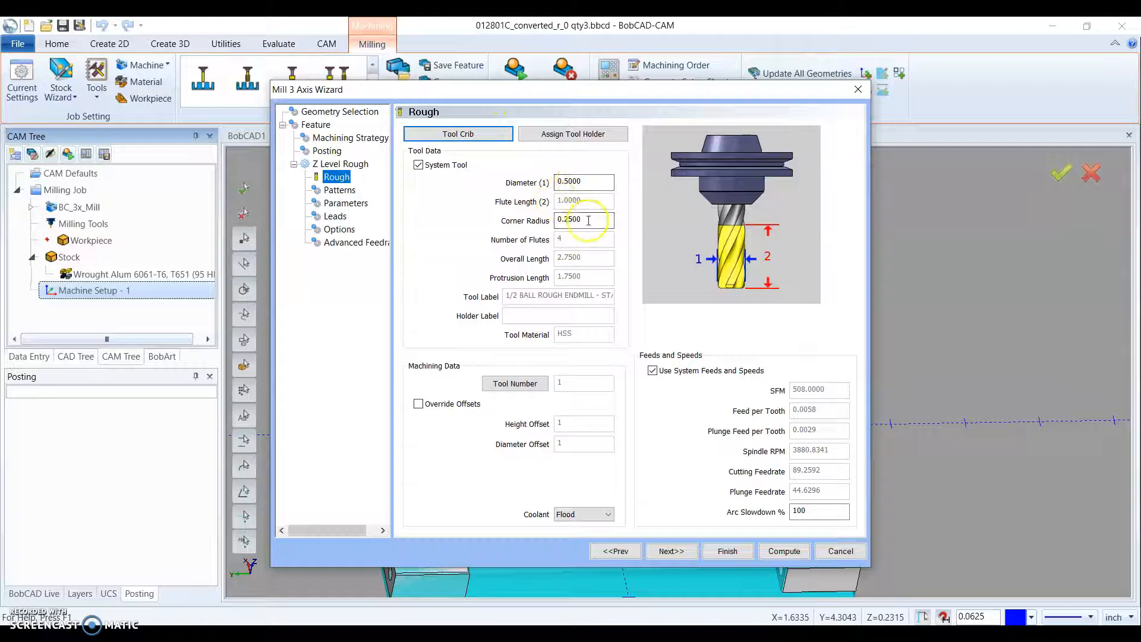
left_click(461, 134)
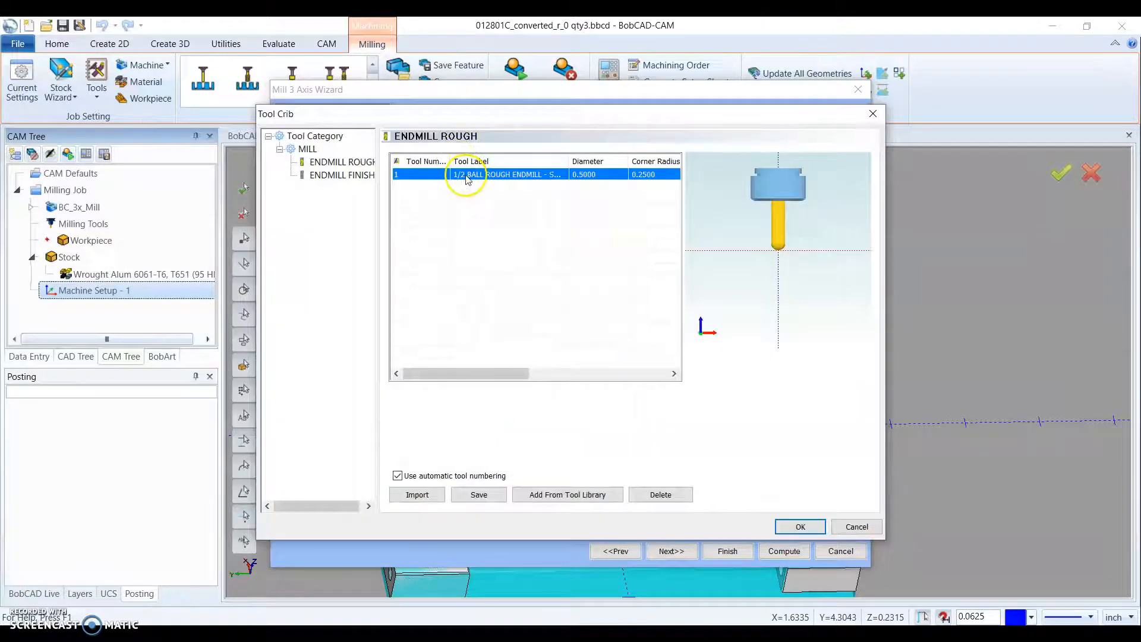
left_click(353, 165)
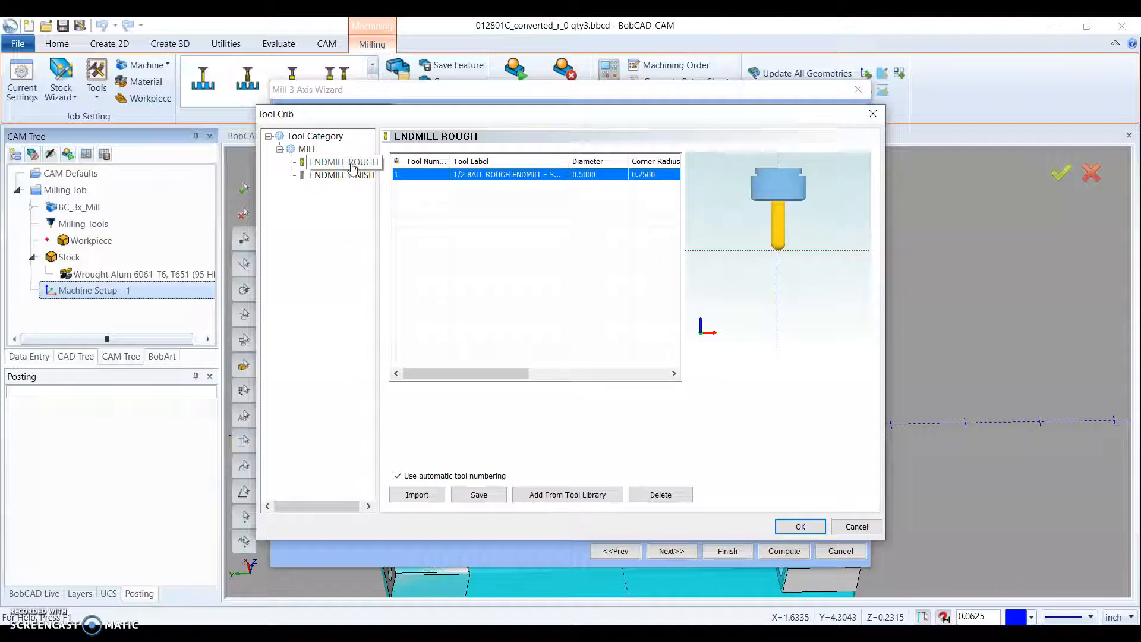
left_click(567, 494)
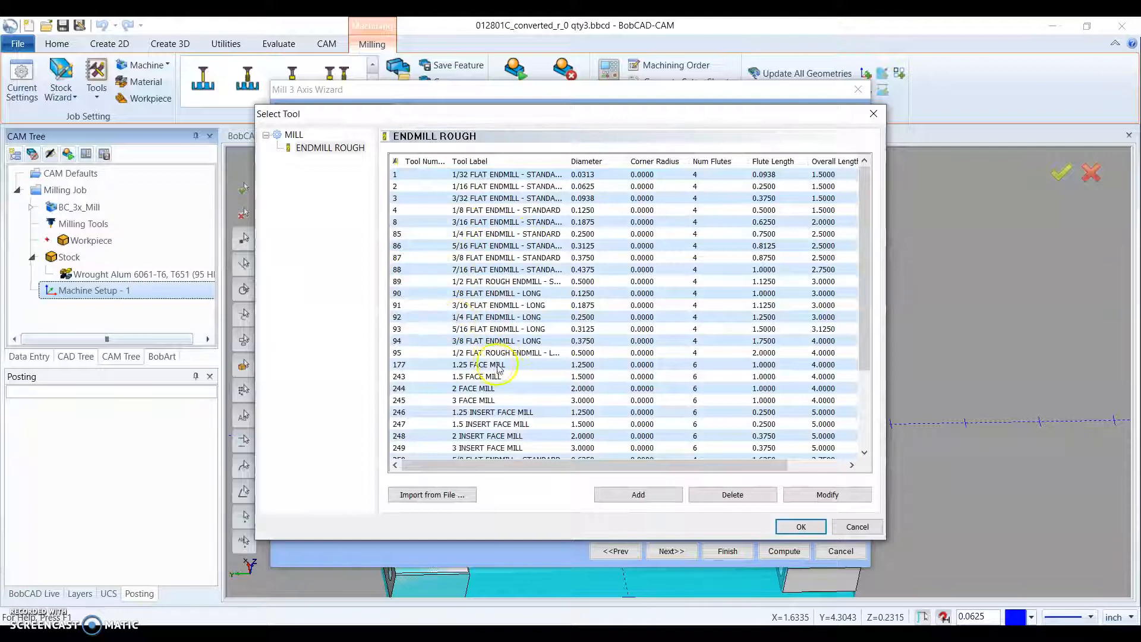
left_click(464, 353)
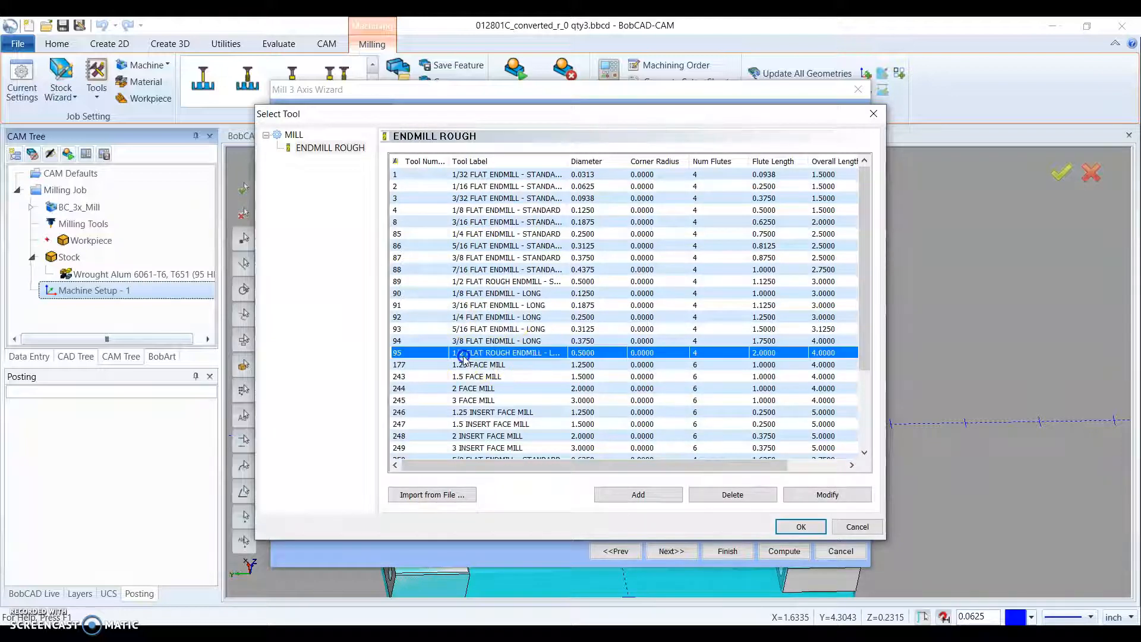
left_click(796, 527)
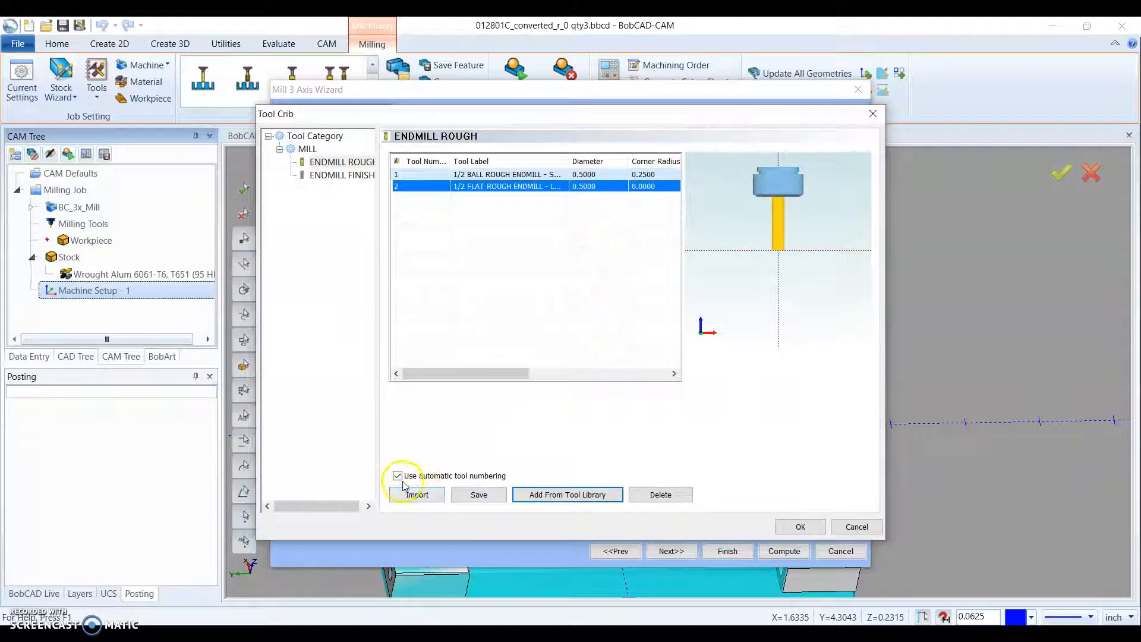
- Try turning off automatic tool numbering to edit the flat rough endmill's tool number, and restore automatic numbering
left_click(419, 182)
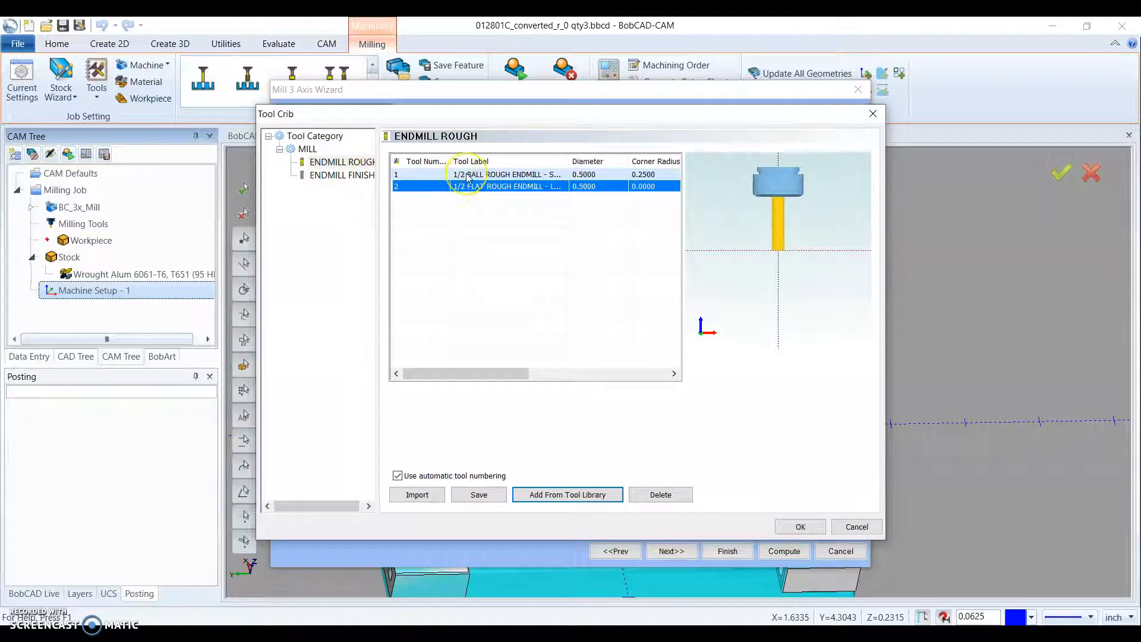
left_click(397, 476)
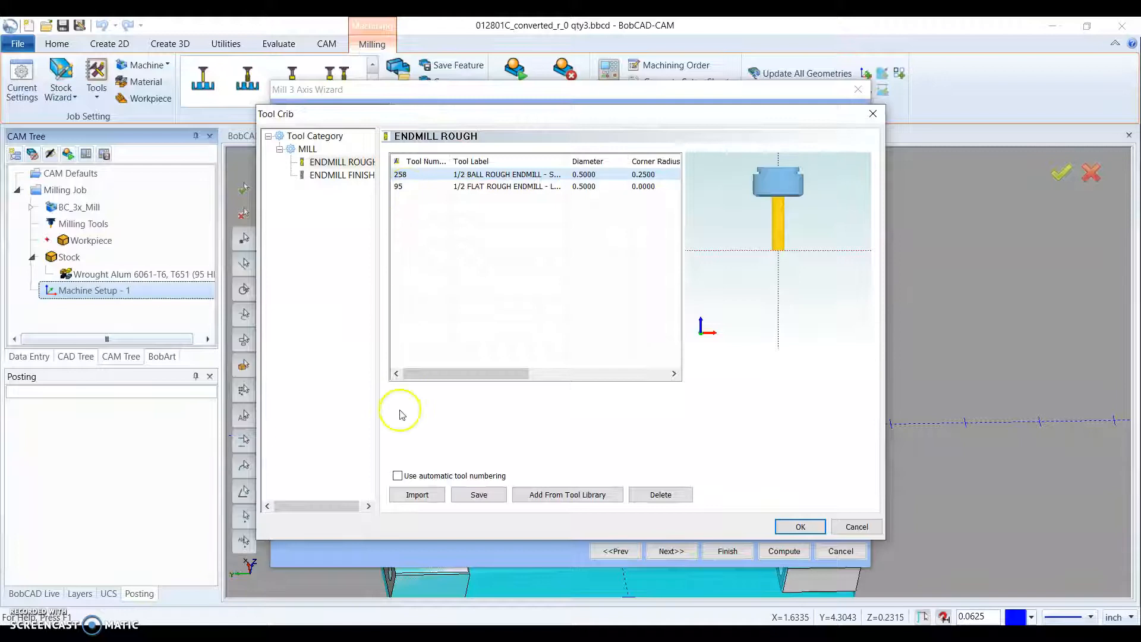
double_click(409, 182)
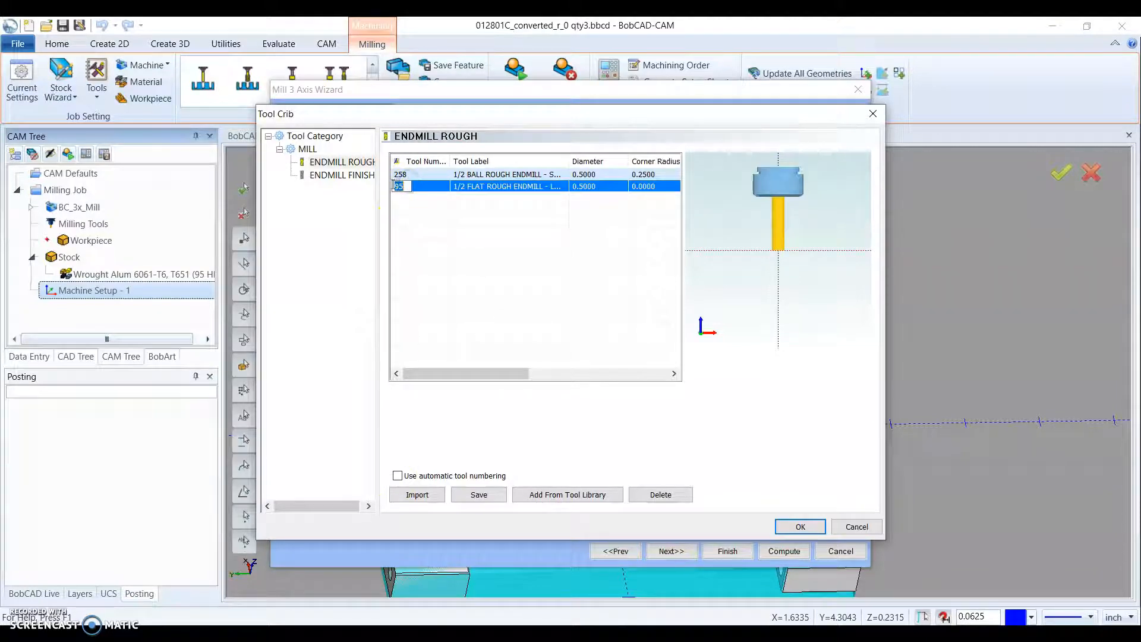
left_click(420, 234)
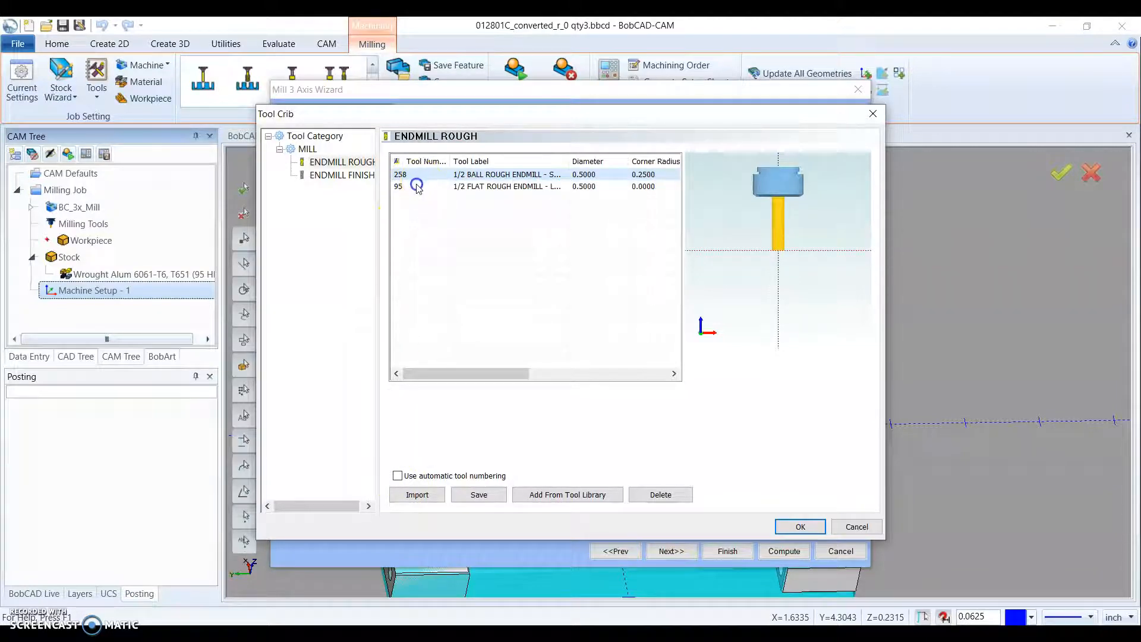
left_click(397, 475)
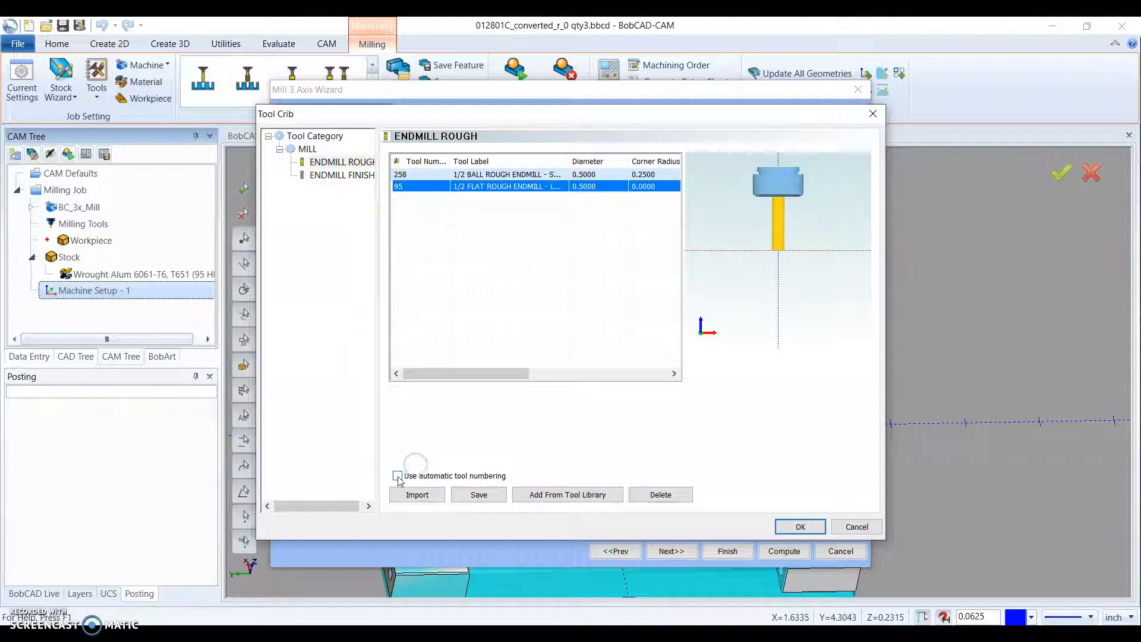
left_click(432, 186)
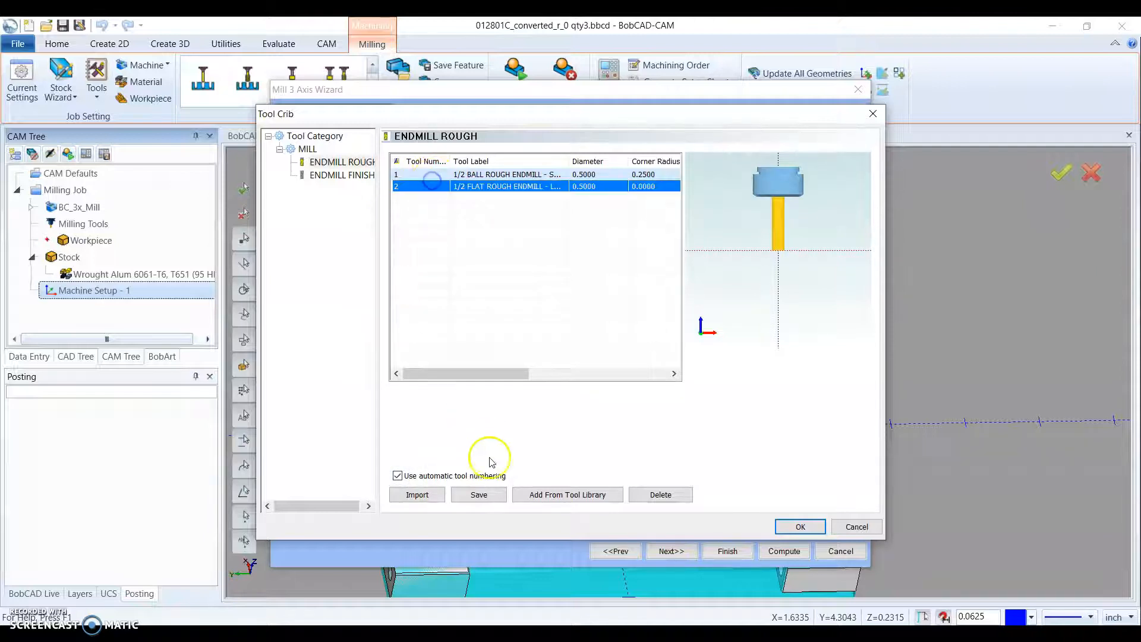
left_click(491, 174)
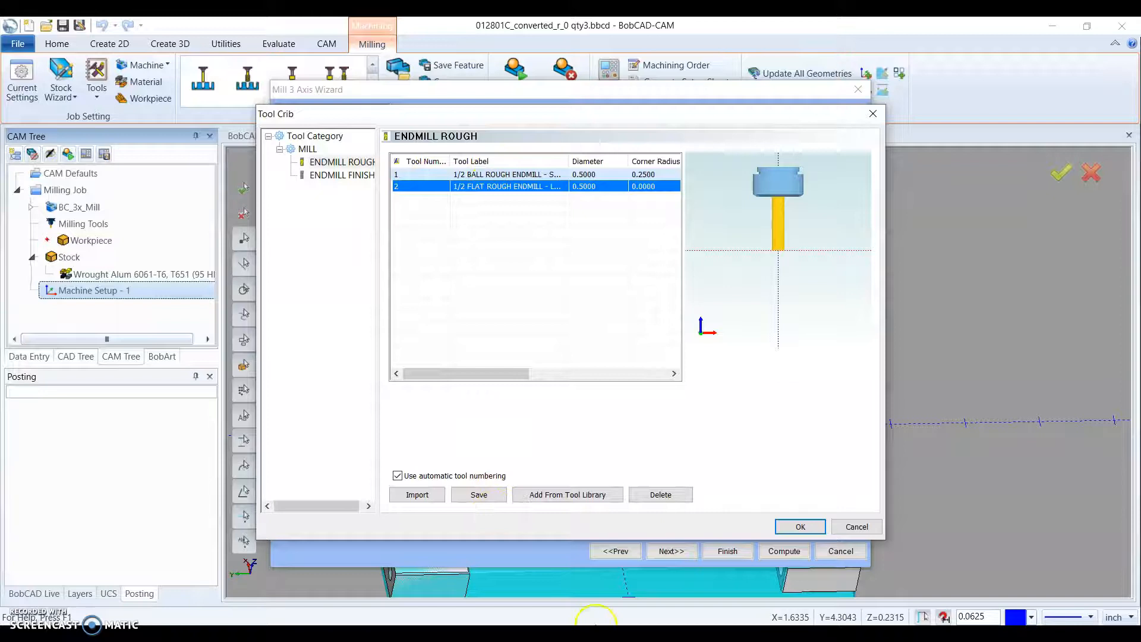
- Accept the 1/2 flat rough endmill for roughing, and override the system feeds and speeds with a spindle speed of 2500 RPM
left_click(797, 526)
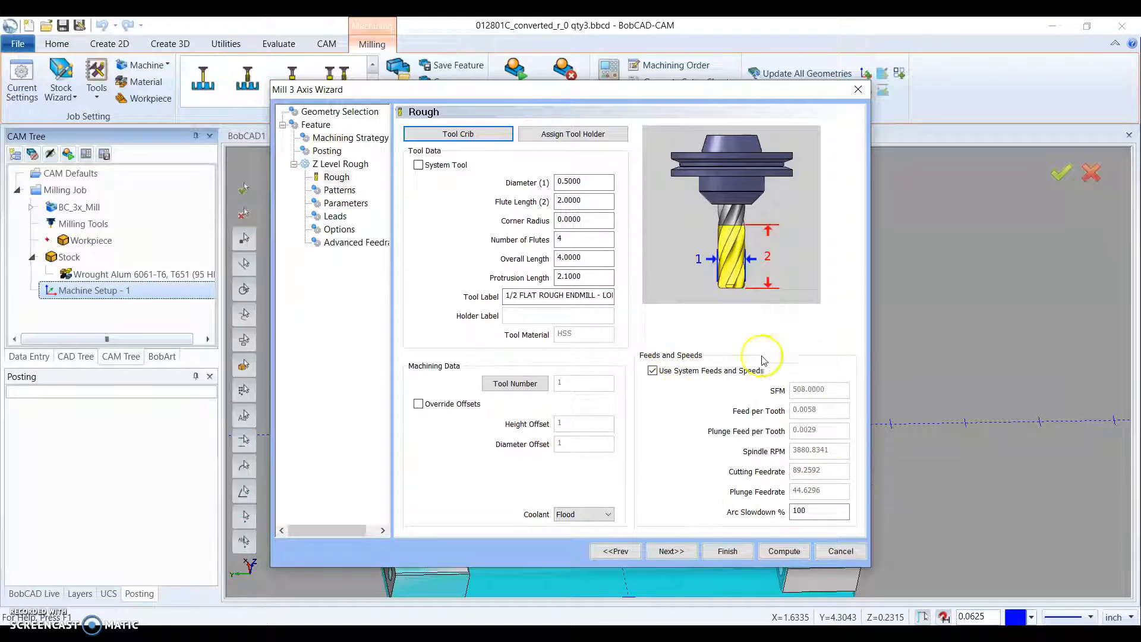
left_click(652, 371)
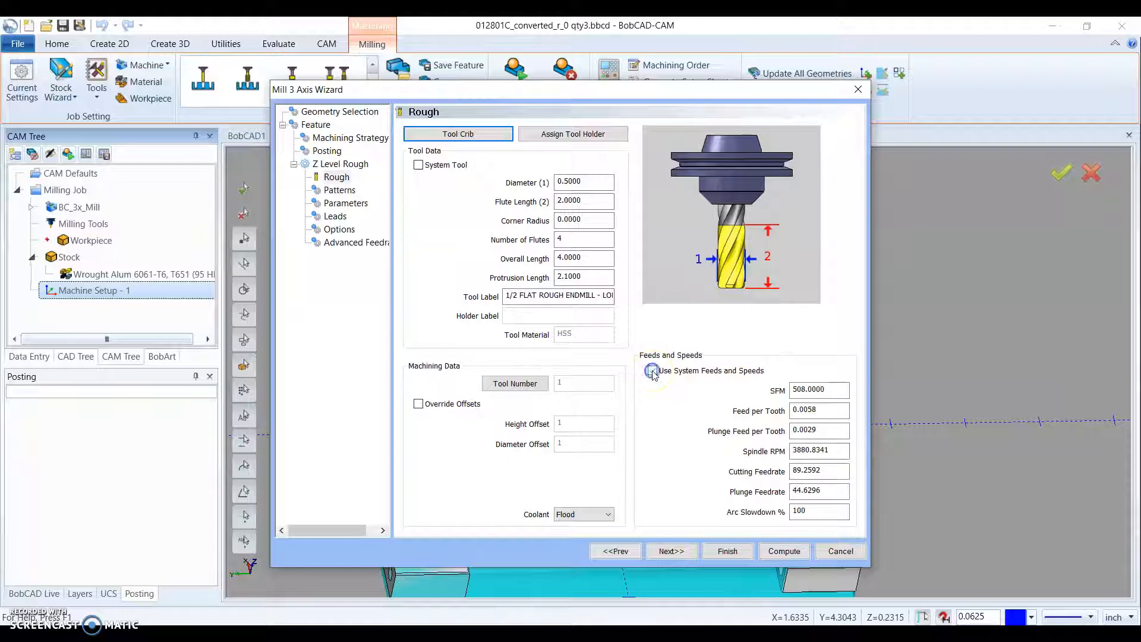
left_click(841, 449)
left_click_drag(842, 449, 761, 450)
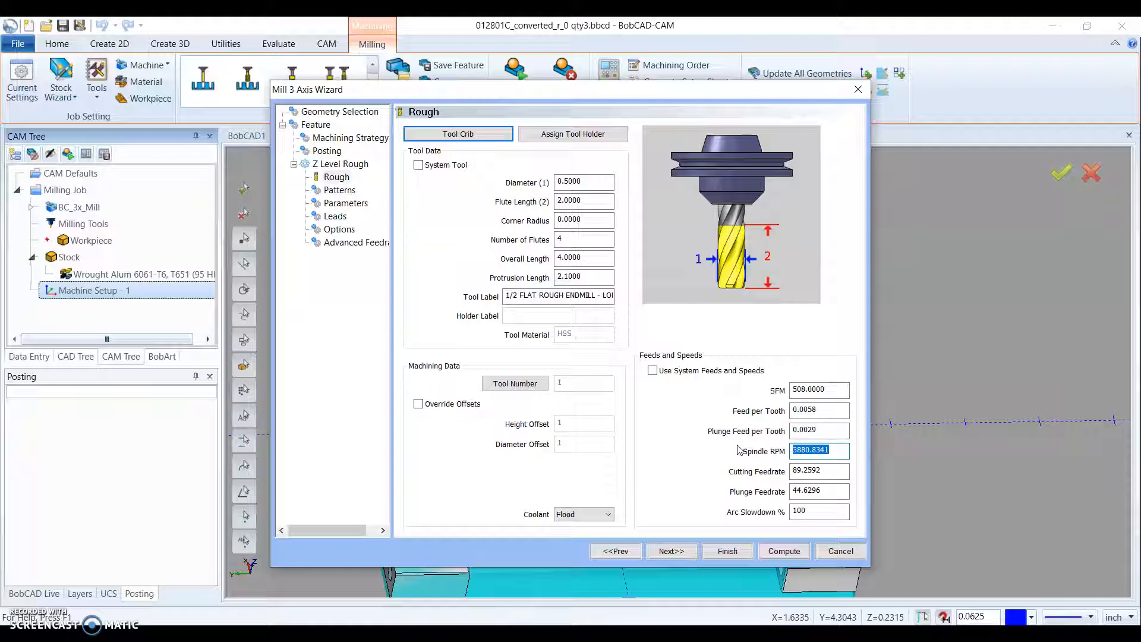
left_click(820, 470)
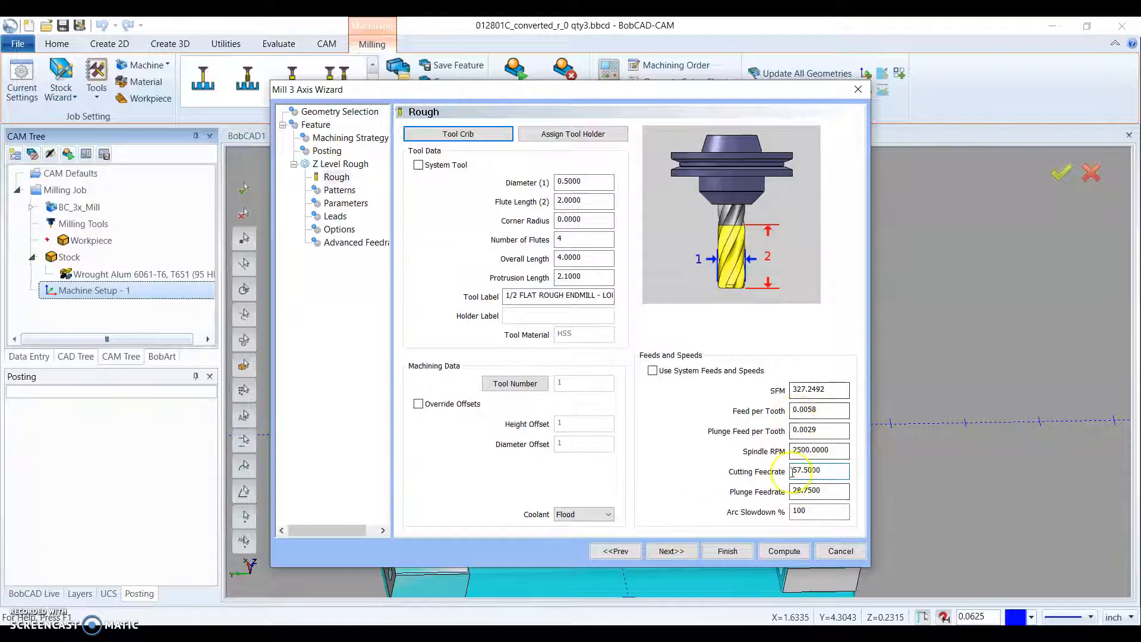
left_click(676, 551)
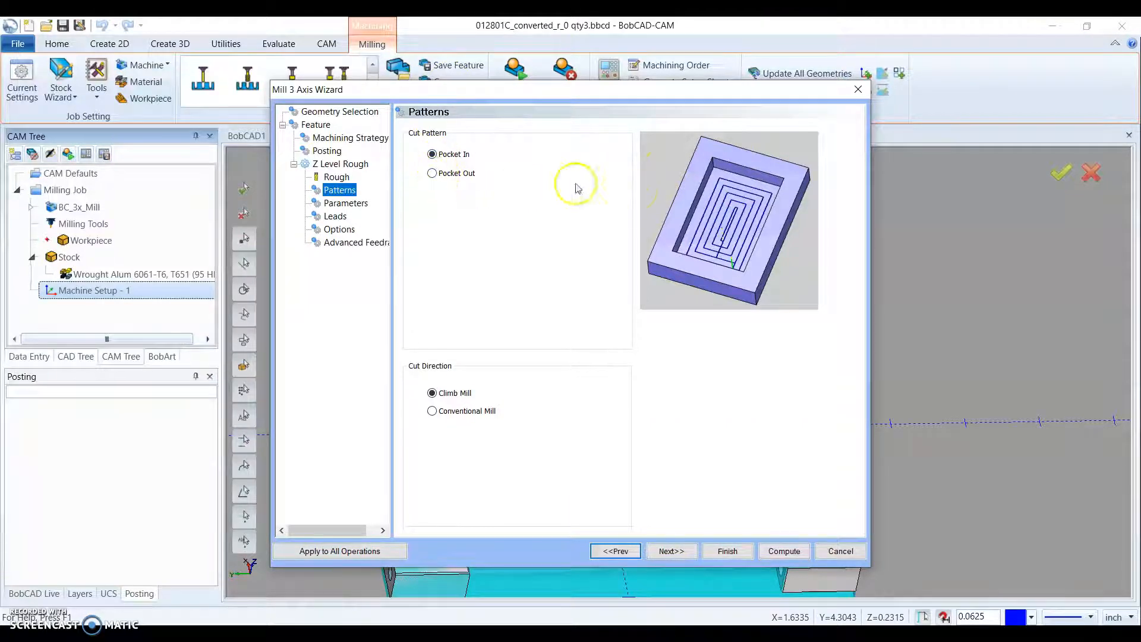
- Keep the Pocket In climb-milling pattern, and set the depth of cut to 0.025 and the stepover to 0.2
left_click(673, 551)
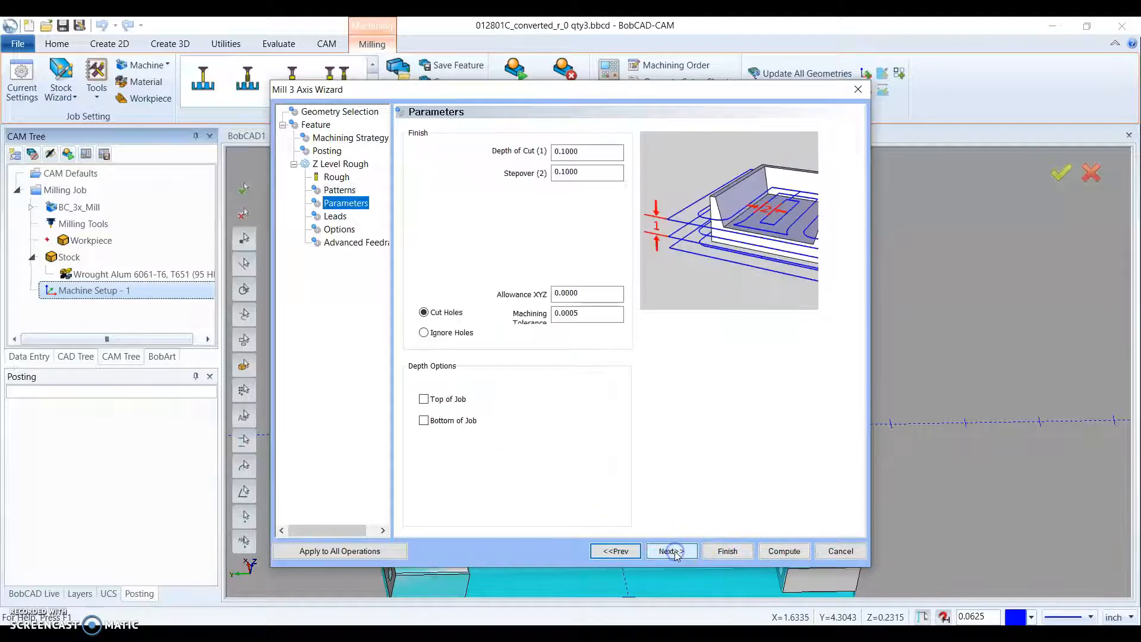
left_click(596, 150)
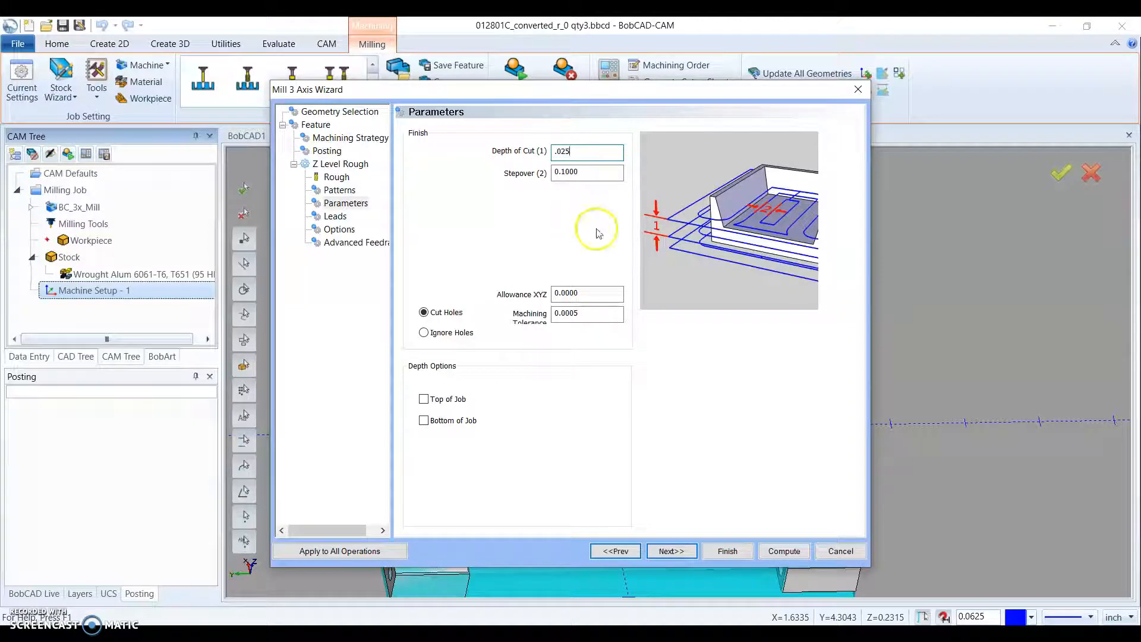
left_click(585, 177)
left_click_drag(599, 171, 538, 171)
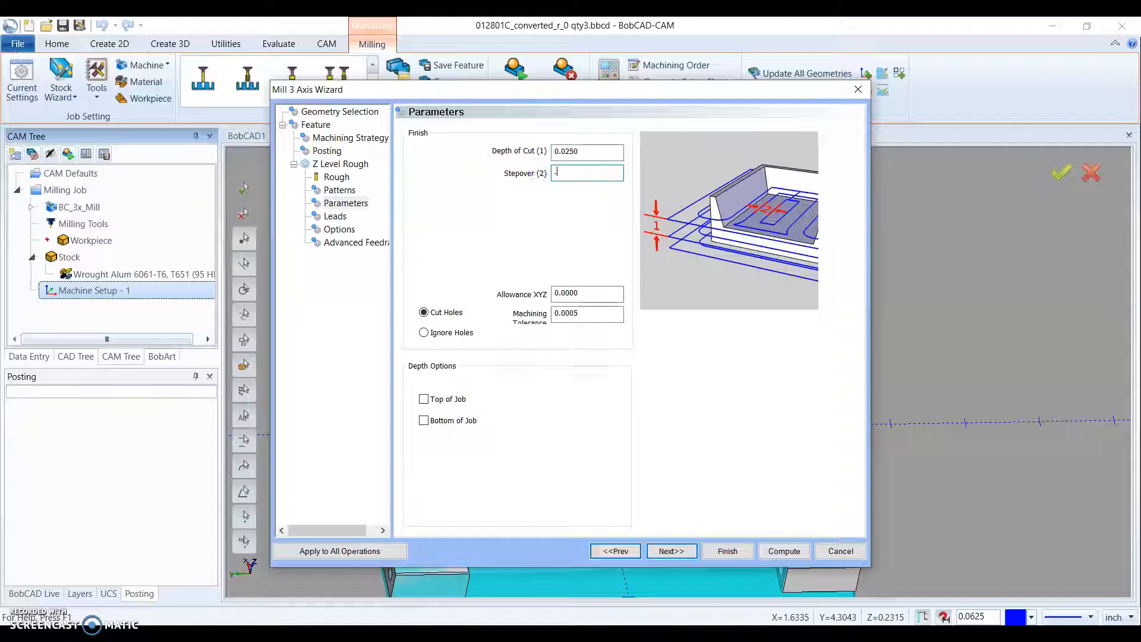
left_click(585, 150)
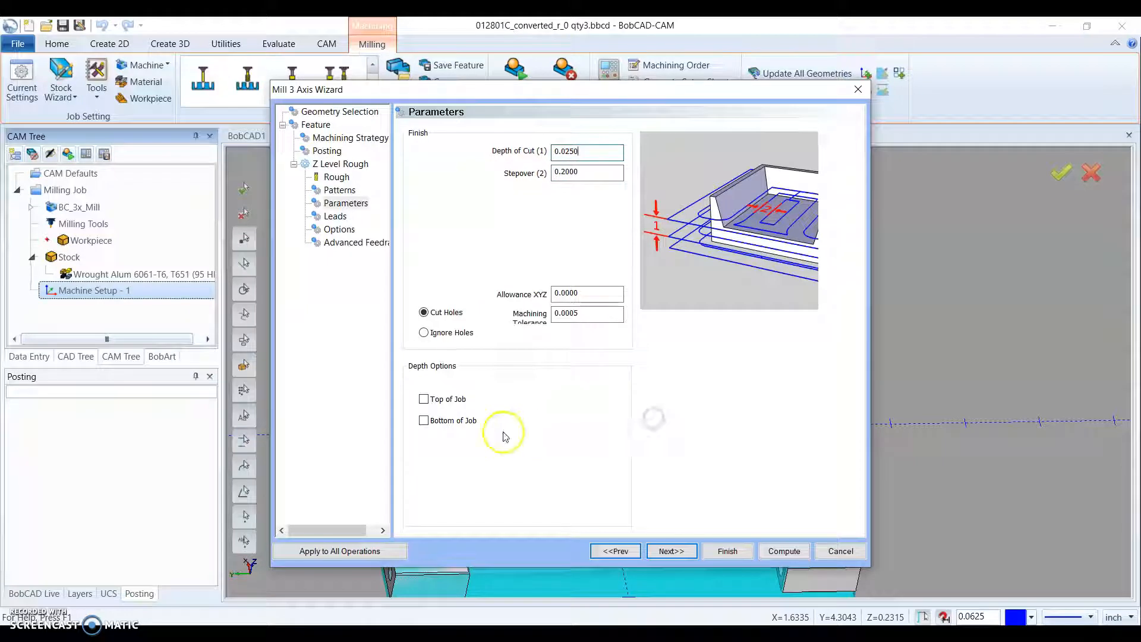
- Set the XYZ allowance to 0.005 and the machining tolerance to 0.001, with holes ignored
left_click(589, 292)
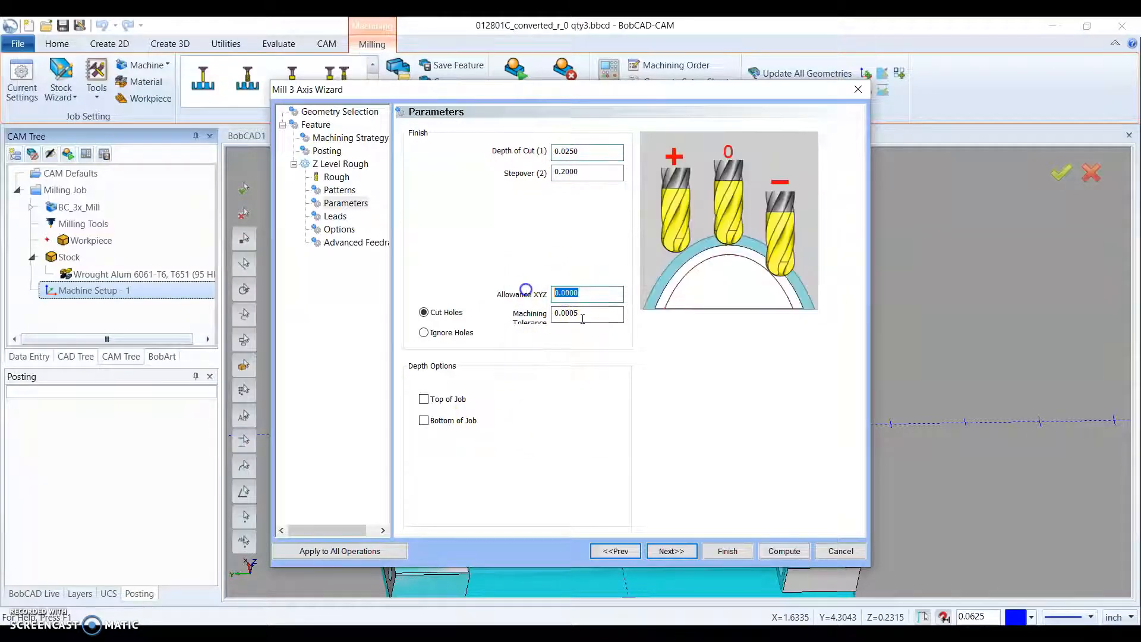
type(".")
key("Tab")
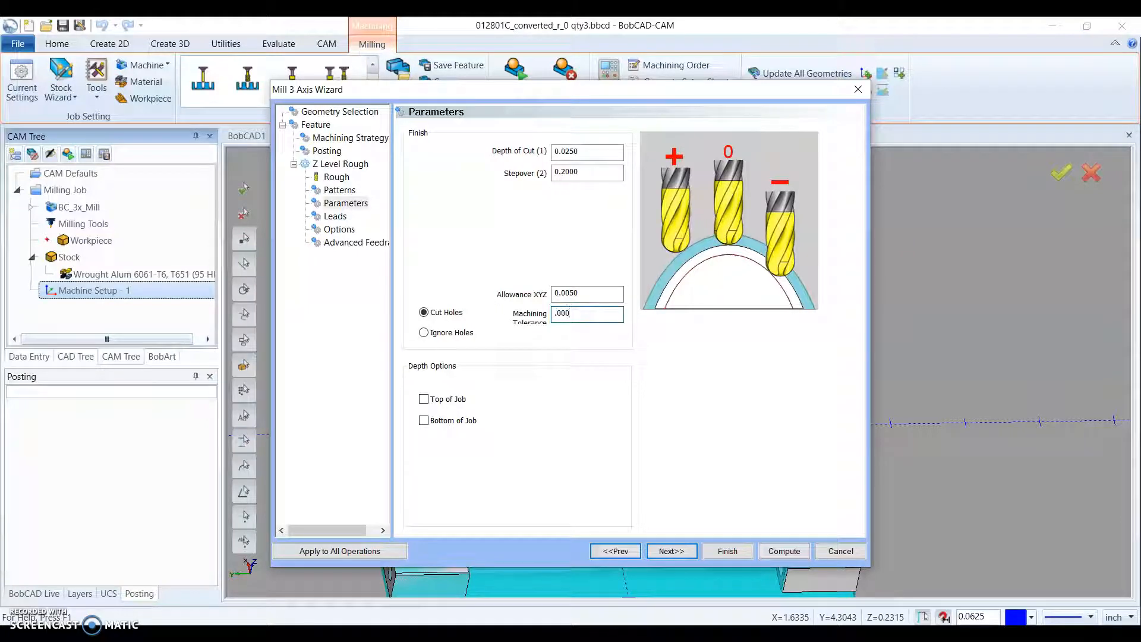
left_click(582, 293)
left_click(595, 445)
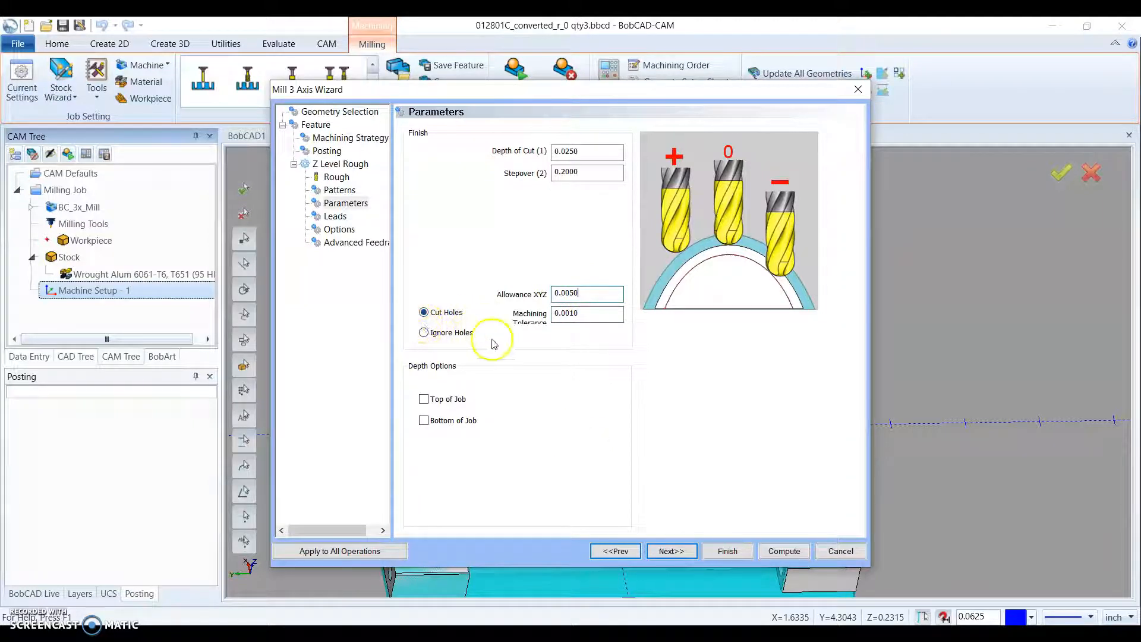
left_click(424, 333)
left_click(567, 489)
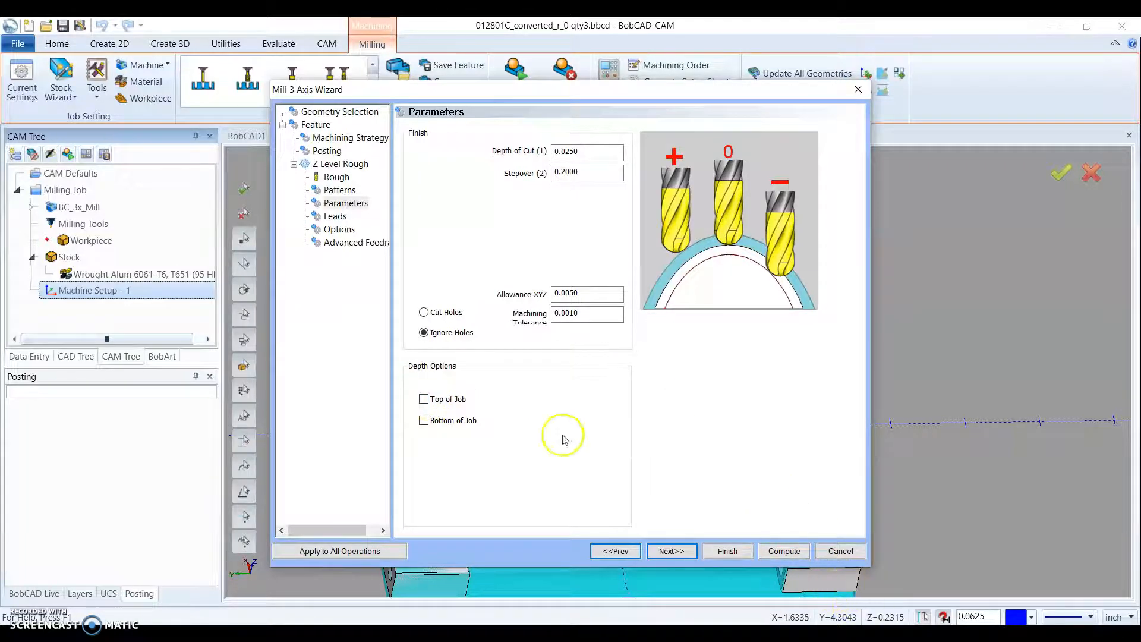
- Enable Bottom of Job, pick the plate's lower corner point as the depth reference, and set the depth to -0.55
left_click(424, 420)
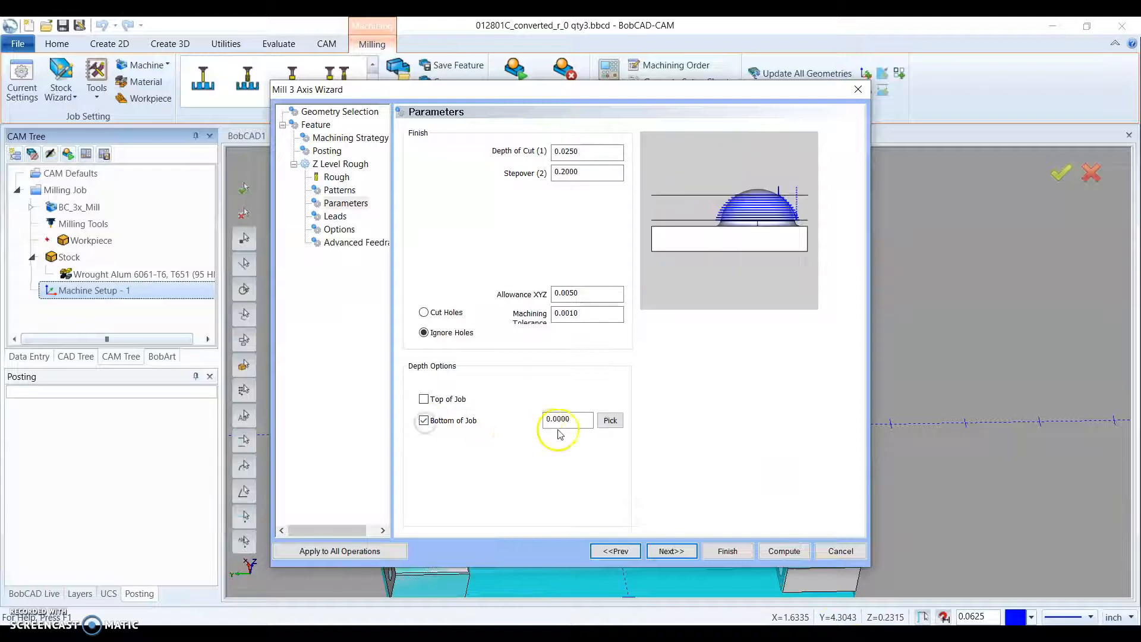
left_click(610, 420)
middle_click_drag(537, 426, 606, 410)
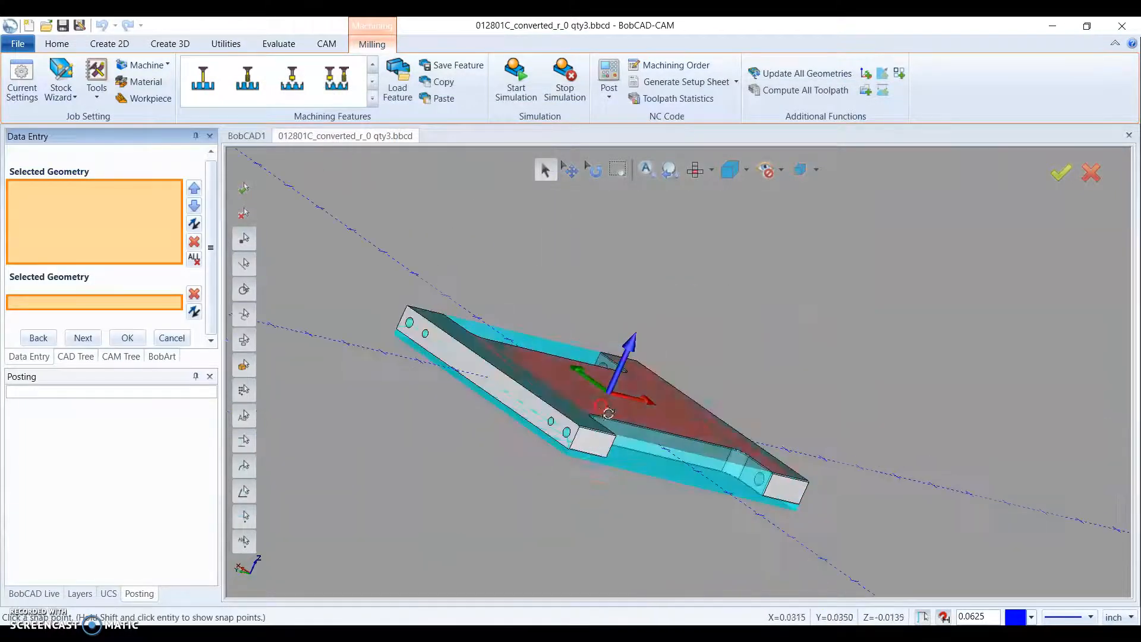
scroll(556, 448, "up", 8)
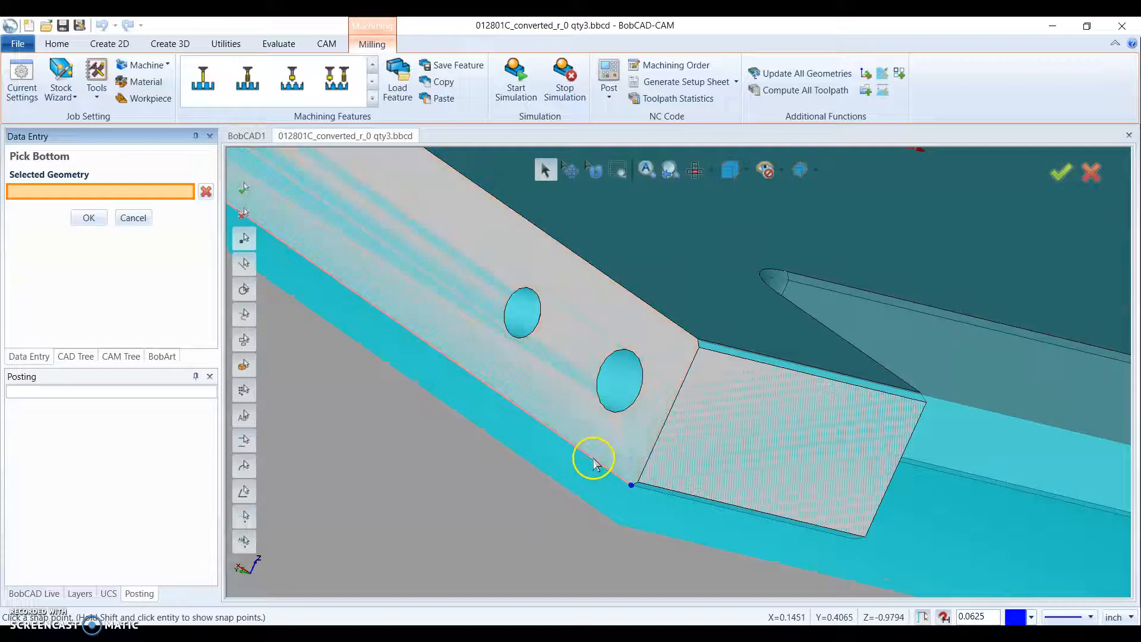
left_click(630, 486)
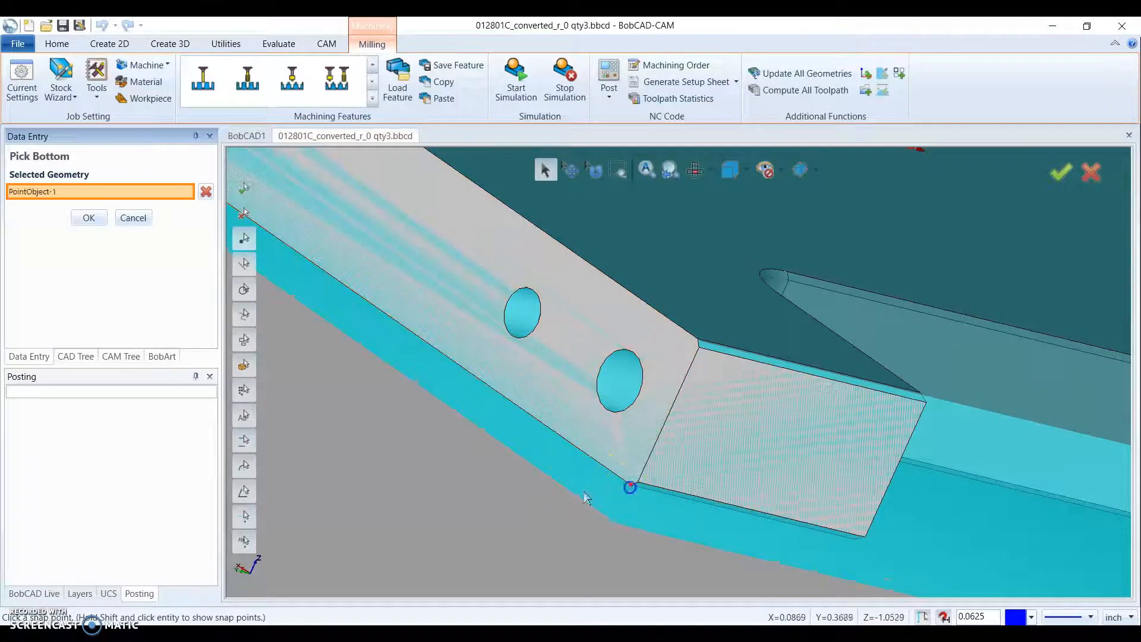
left_click(87, 218)
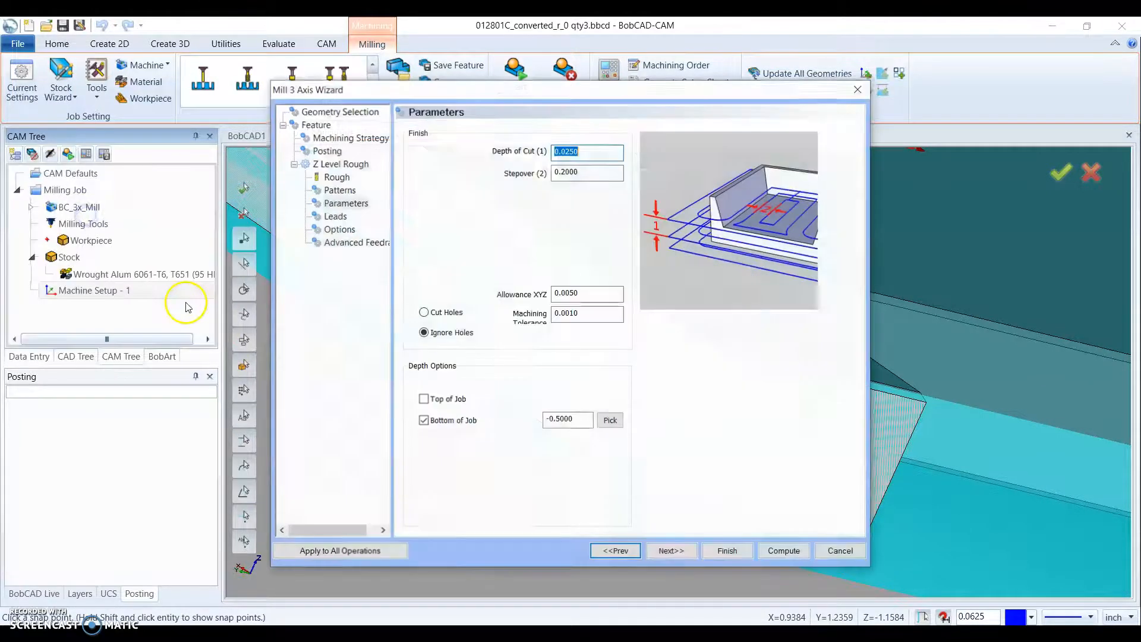
left_click(580, 421)
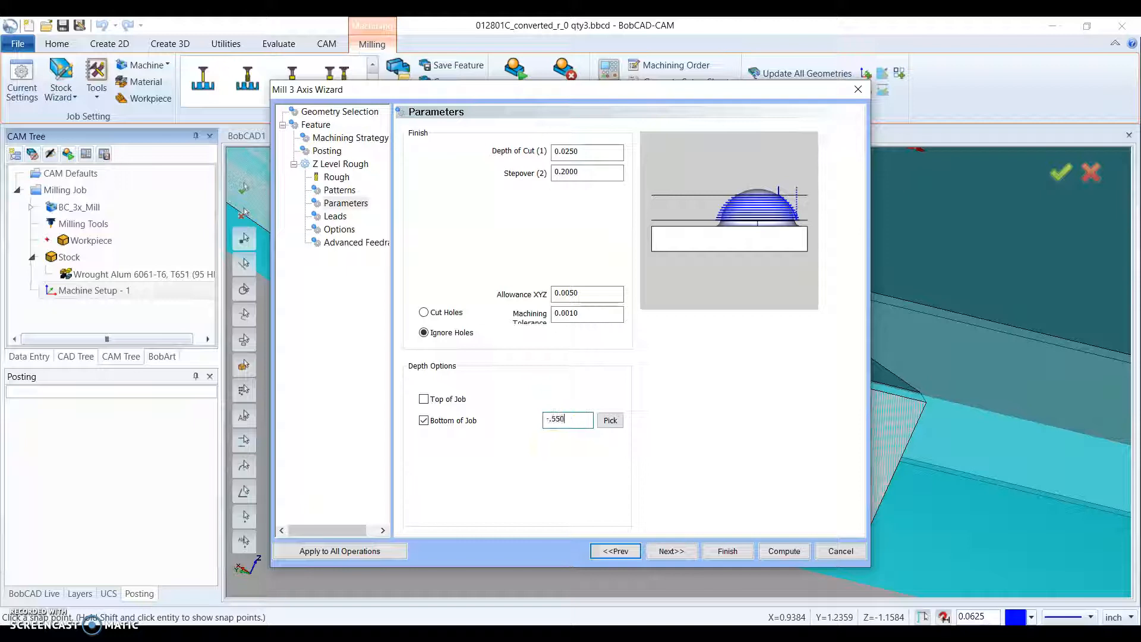
left_click(591, 314)
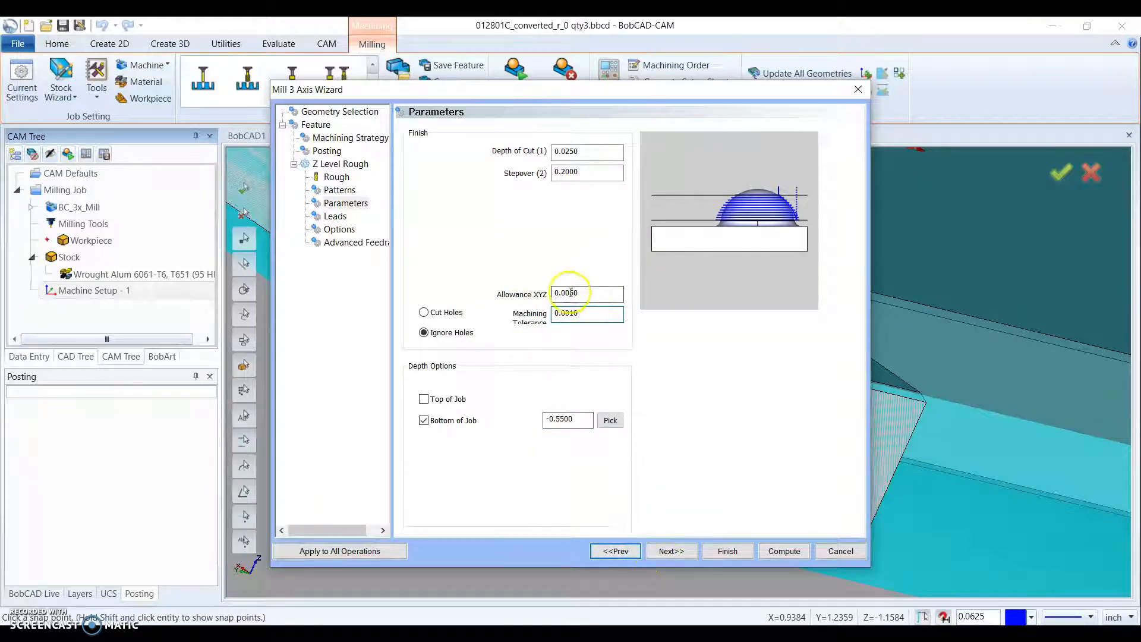
- Proceed to the lead settings and choose Spiral as the entry type for the roughing operation
left_click(671, 550)
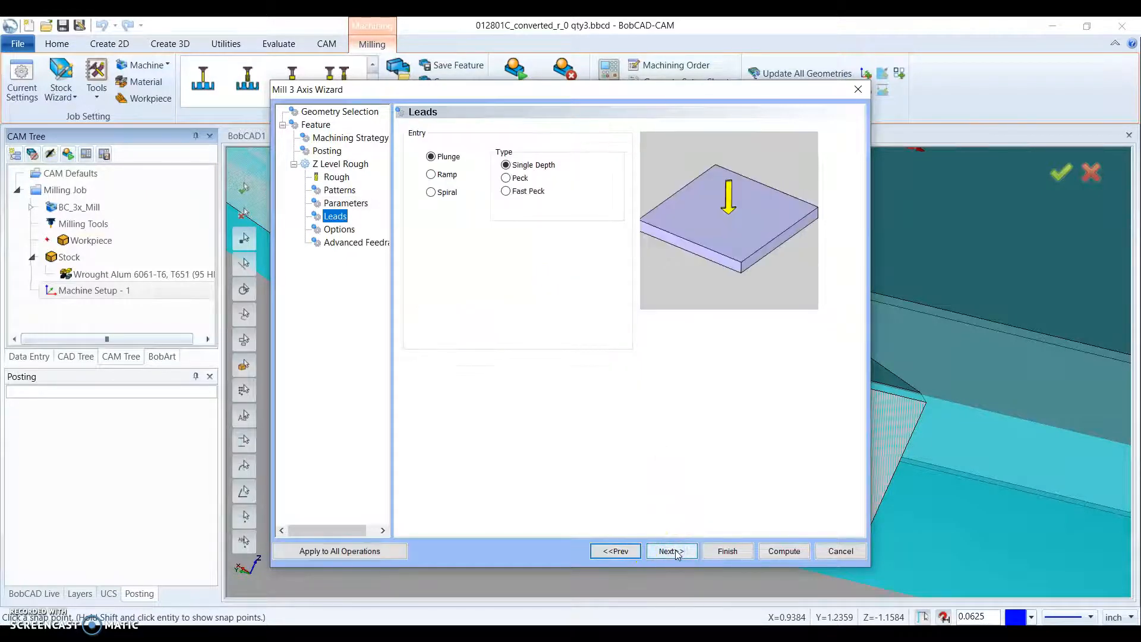
left_click(431, 191)
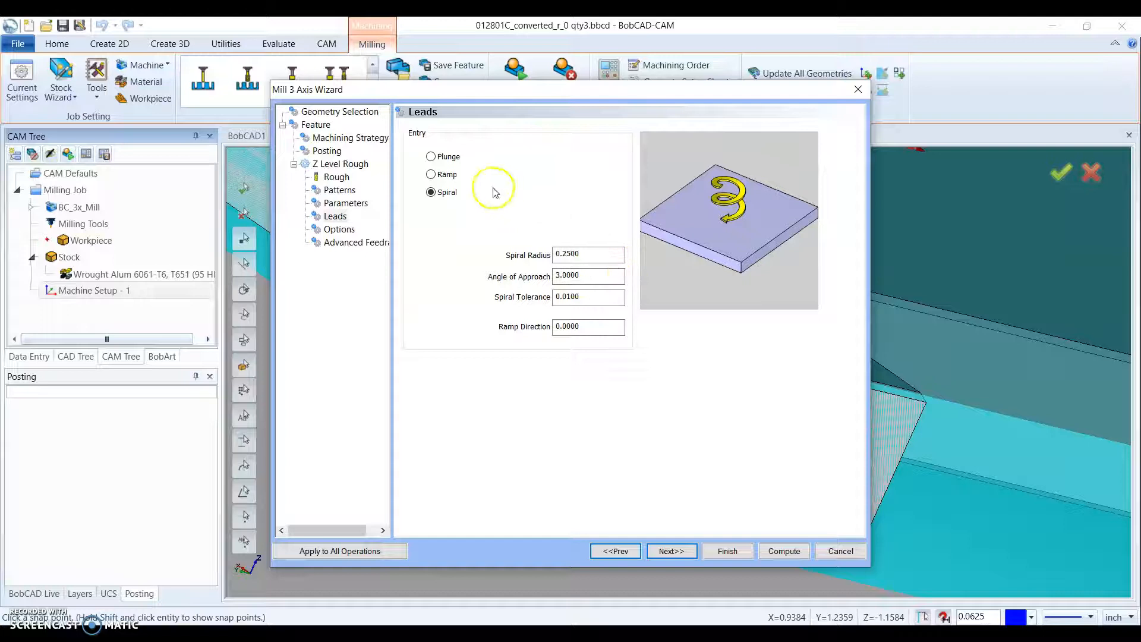
- Set the roughing entry to Ramp, keep the default options and advanced feedrates, and compute the operation
left_click(431, 175)
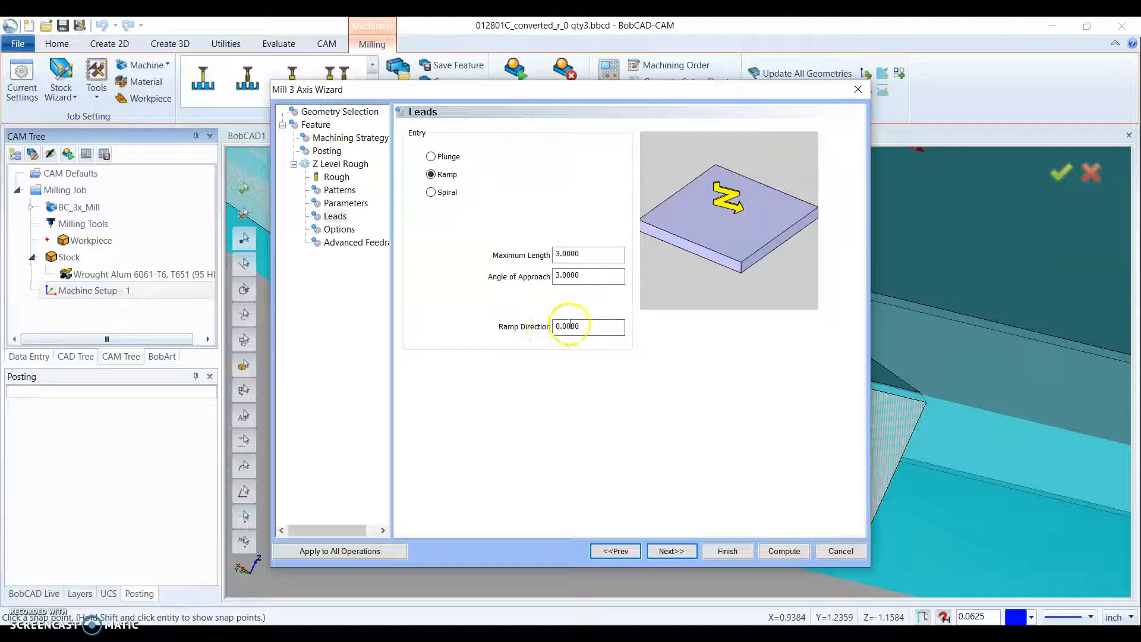
left_click(670, 552)
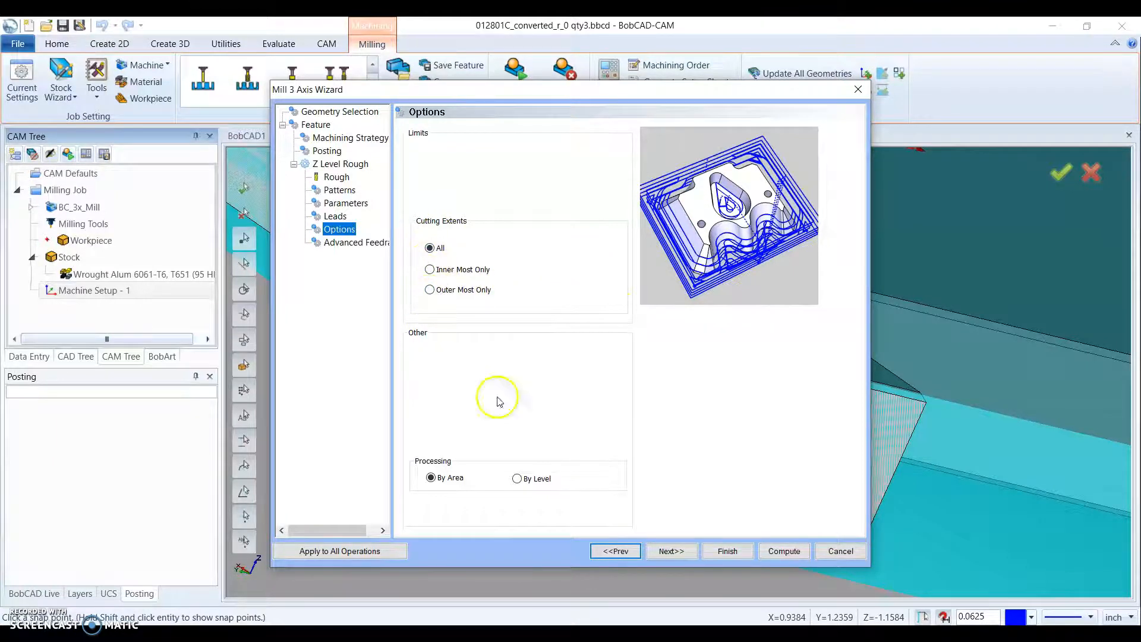
left_click(668, 552)
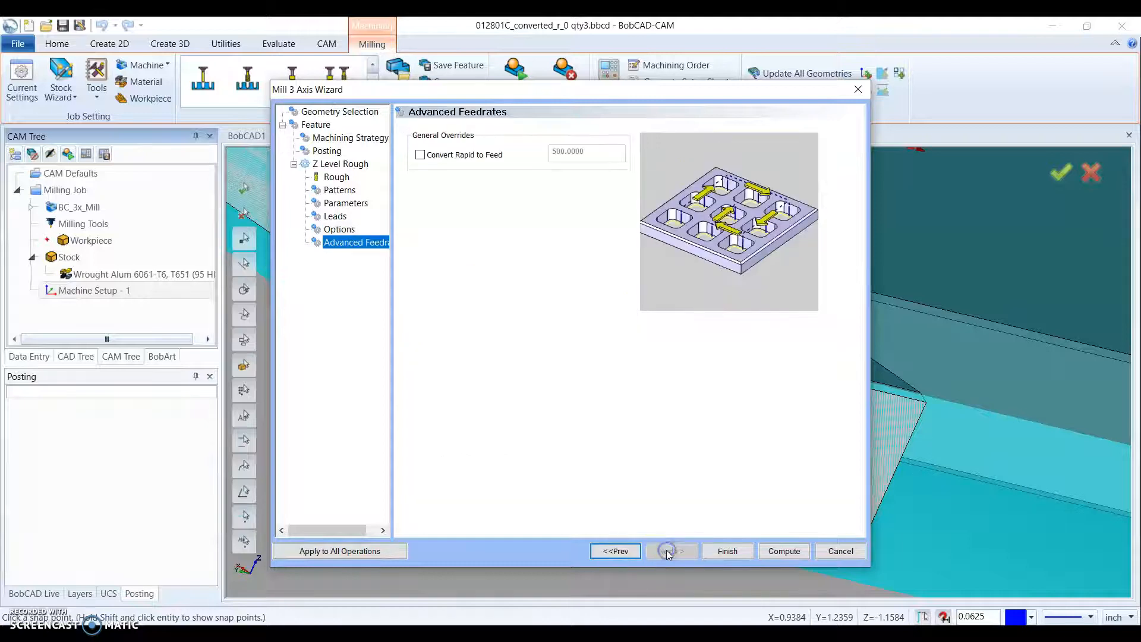
left_click(771, 553)
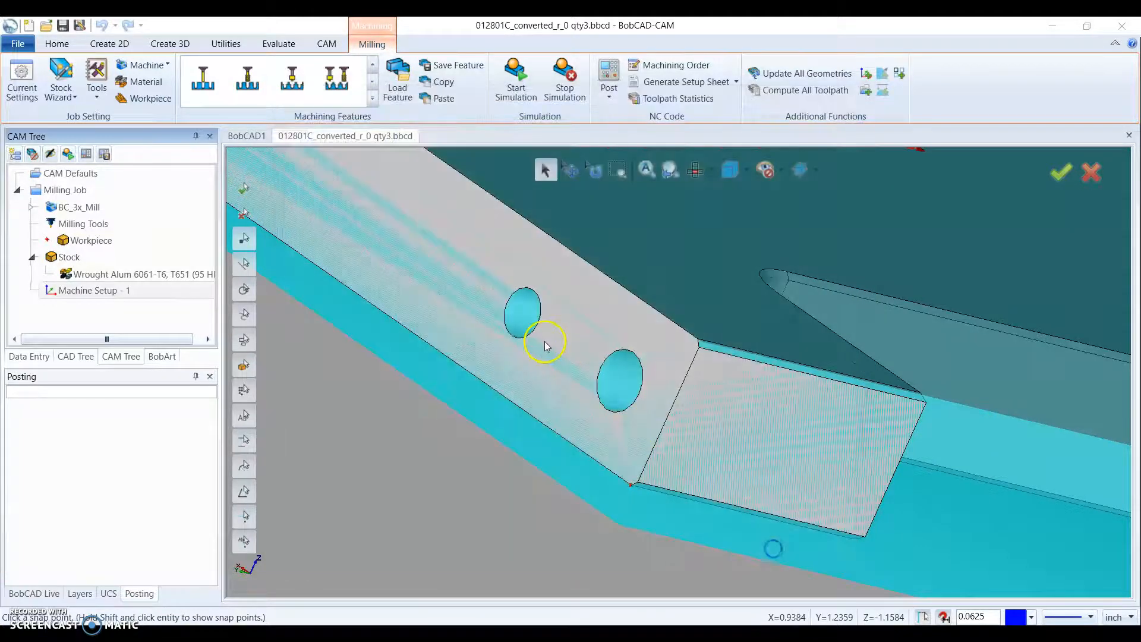
- Assign the plate solid as the geometry of the 3 Axis feature and compute its toolpath
scroll(543, 351, "down", 7)
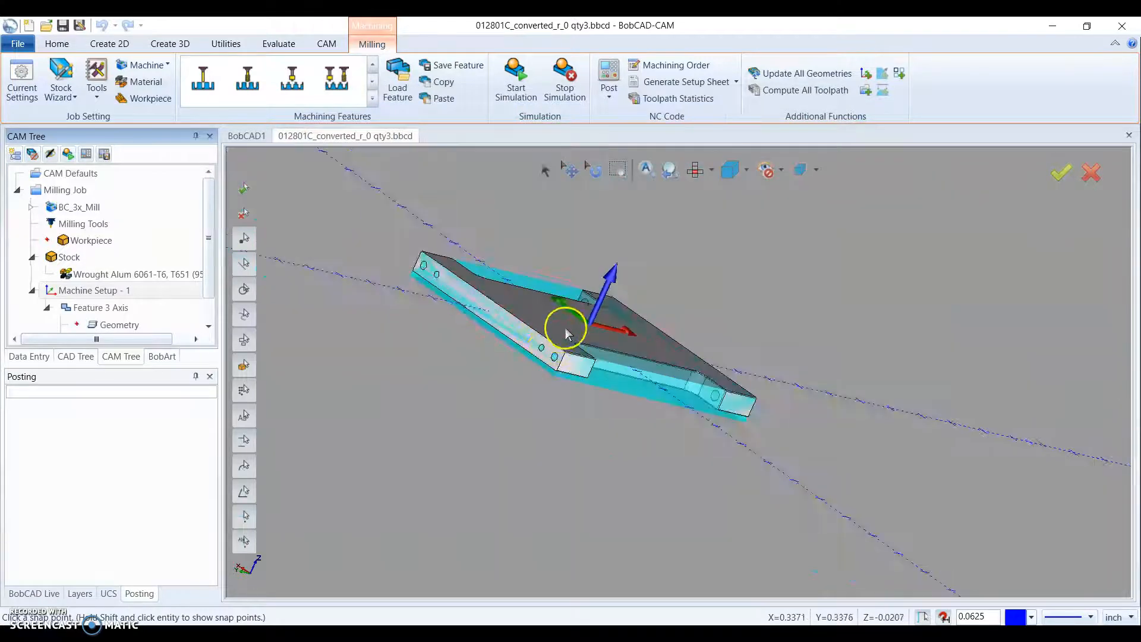
middle_click_drag(565, 331, 522, 337)
scroll(107, 315, "down", 1)
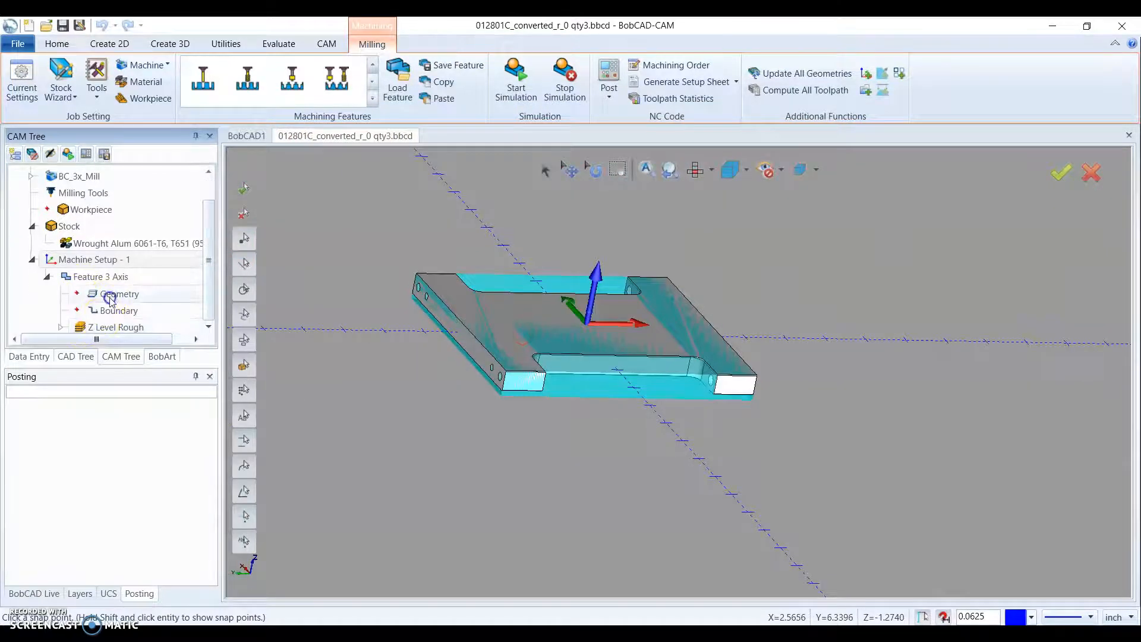
left_click(113, 295)
right_click(119, 297)
left_click(151, 305)
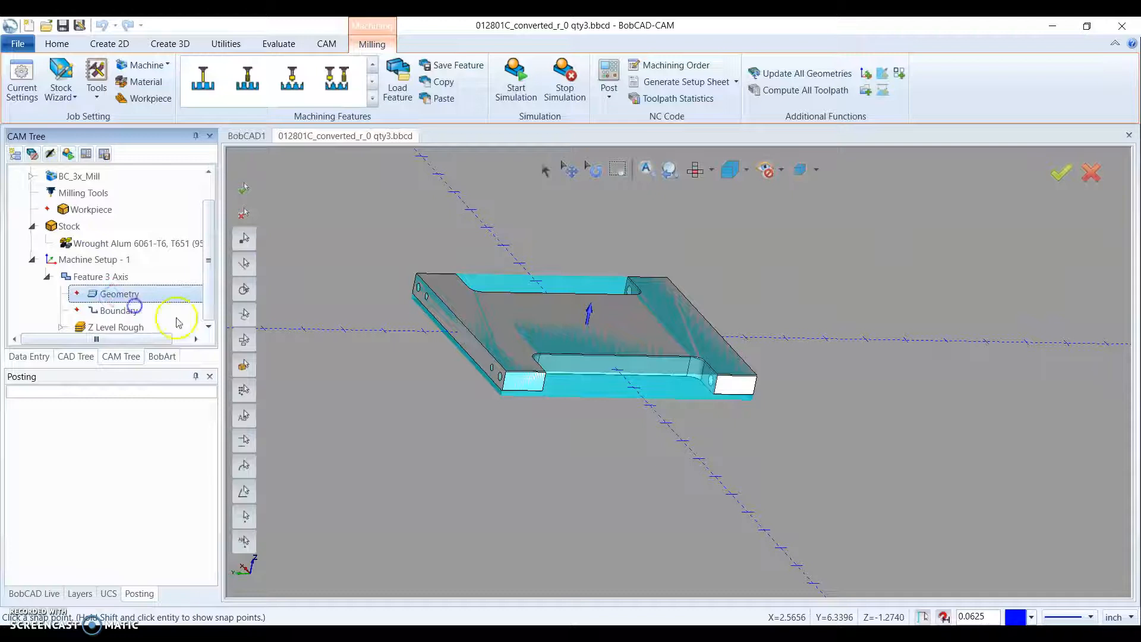
left_click_drag(450, 463, 380, 478)
middle_click_drag(592, 252, 745, 294)
right_click(547, 212)
left_click(571, 217)
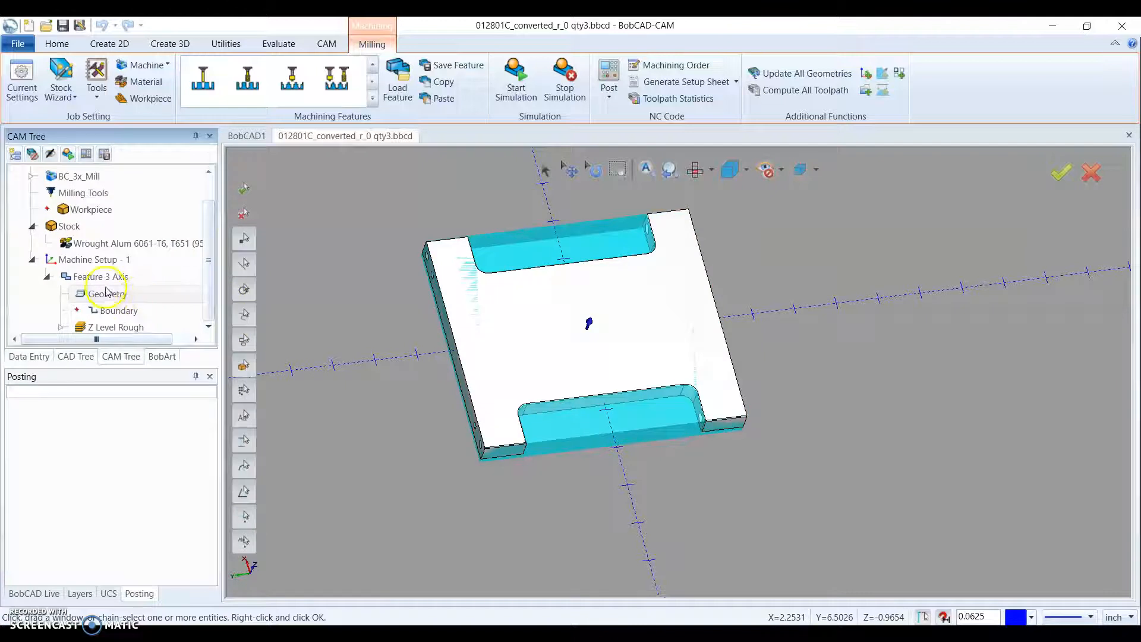
right_click(106, 277)
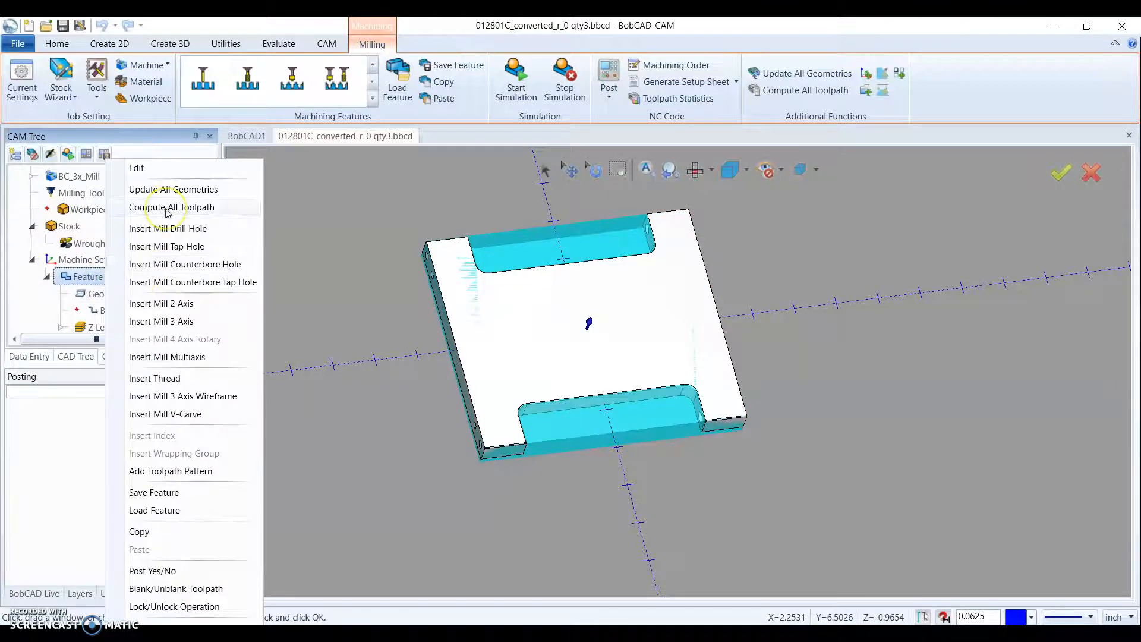
left_click(167, 208)
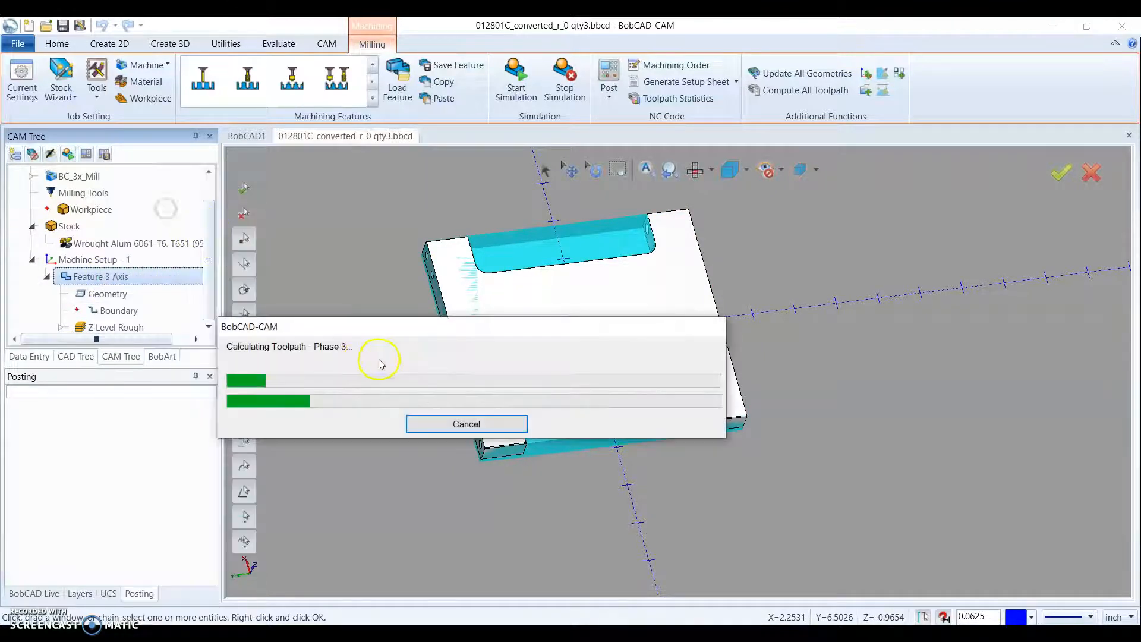
- Examine the computed roughing passes and ramp entries in the two side cutouts of the plate from several angles
mouse_move(612, 458)
middle_mouse_down()
mouse_move(611, 441)
mouse_move(600, 460)
middle_mouse_up()
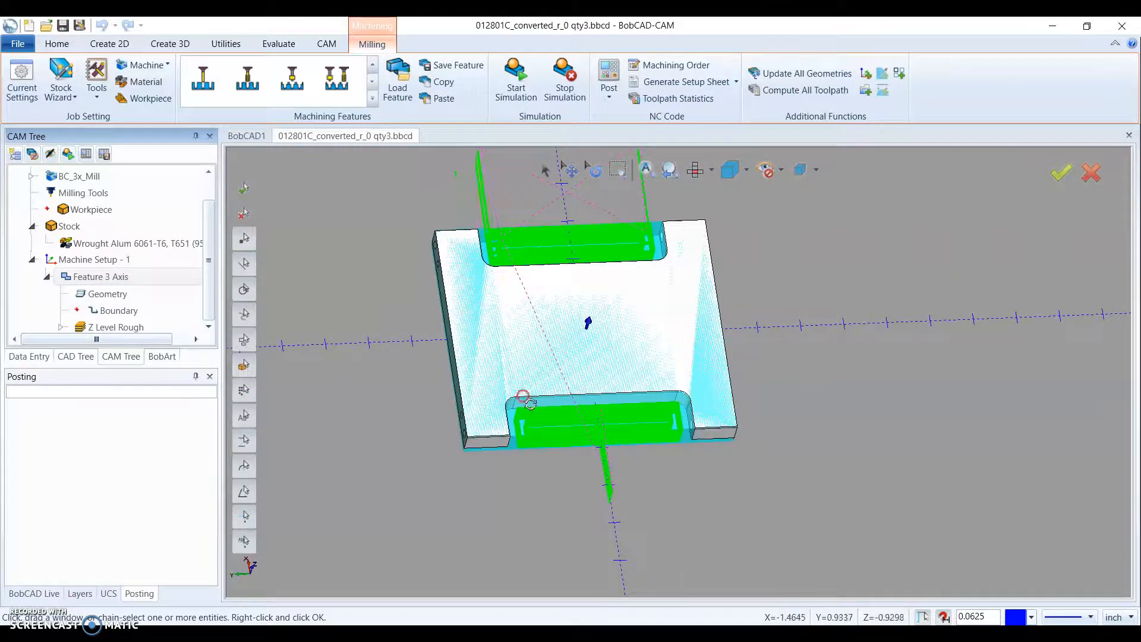
middle_click_drag(526, 399, 626, 426)
scroll(423, 183, "up", 7)
scroll(493, 249, "down", 6)
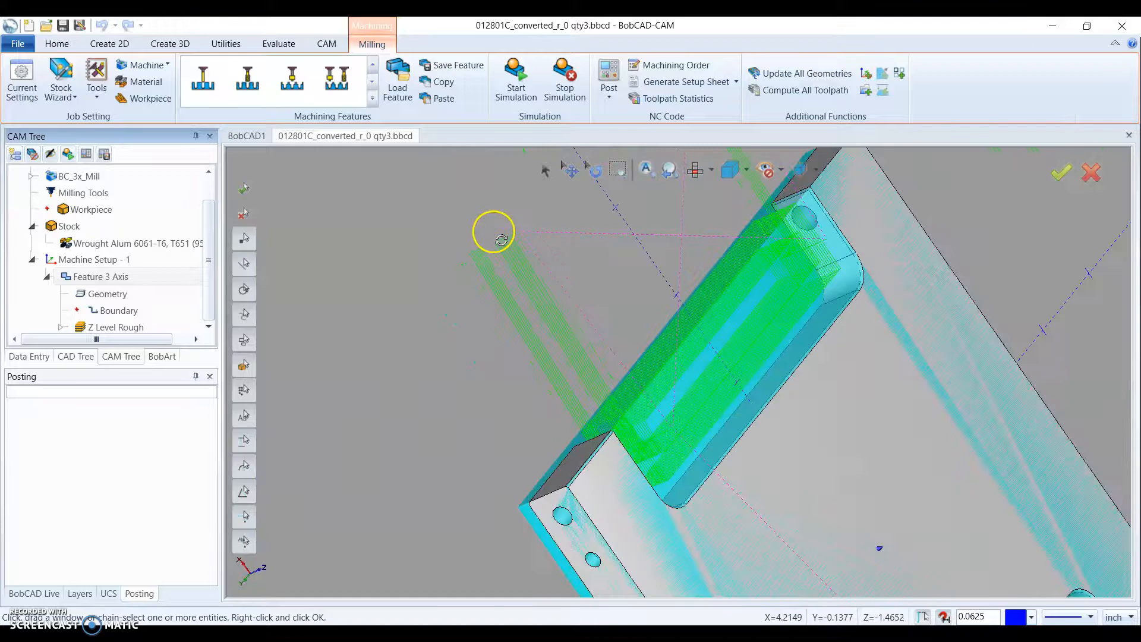
middle_click_drag(620, 444, 399, 259)
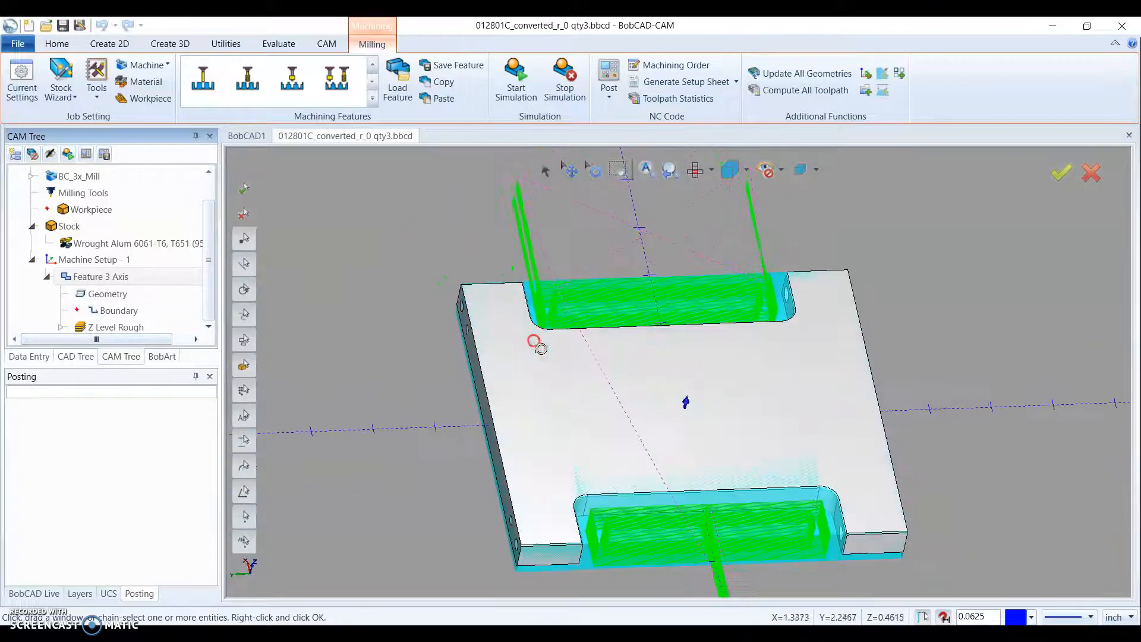
scroll(493, 279, "up", 5)
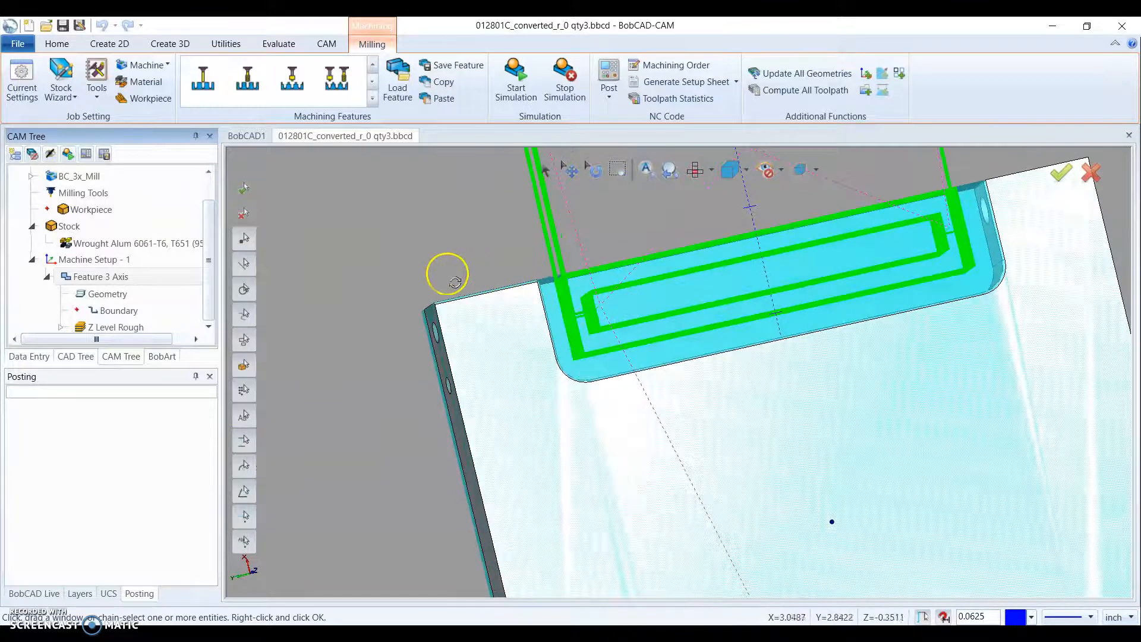
scroll(475, 288, "down", 2)
scroll(790, 265, "down", 3)
middle_click_drag(702, 374, 791, 327)
scroll(870, 292, "up", 4)
scroll(913, 300, "down", 5)
middle_click_drag(924, 309, 687, 344)
scroll(677, 346, "up", 3)
scroll(667, 349, "down", 2)
- Redefine the stock with an X dimension of 6 and a Y dimension of 6.5, and accept it
left_click(69, 228)
right_click(70, 229)
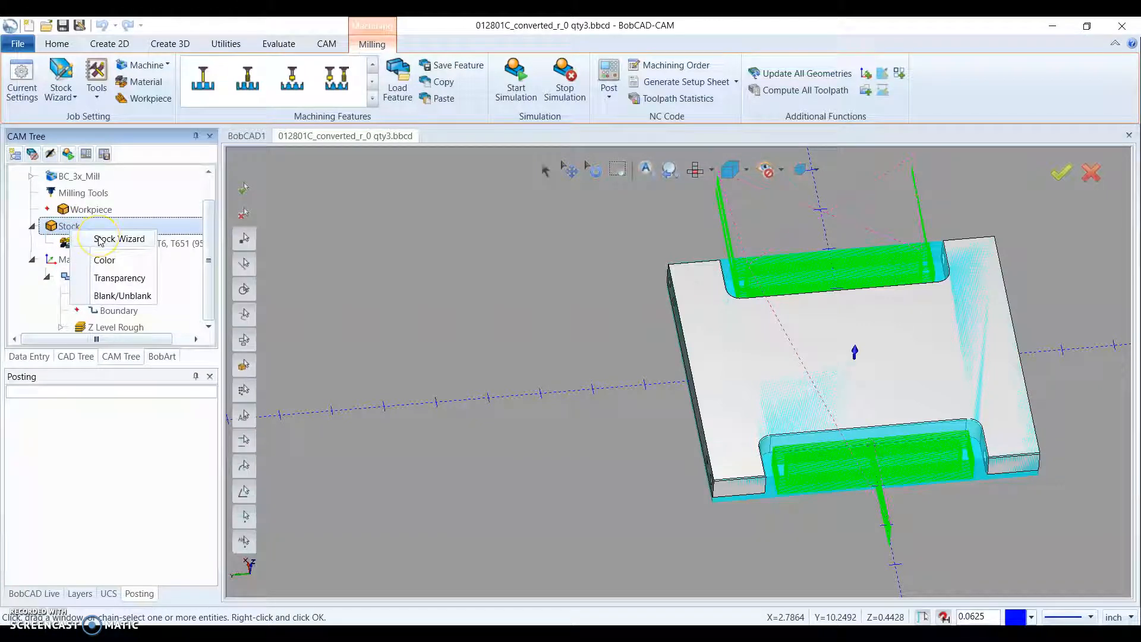
left_click(364, 239)
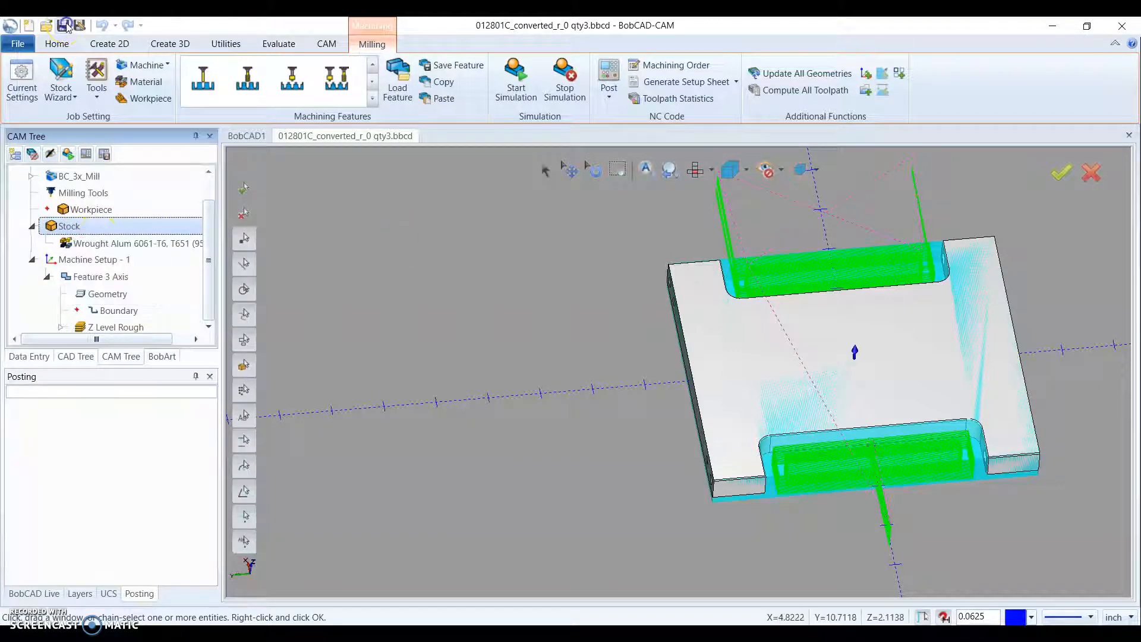
right_click(66, 233)
left_click(104, 238)
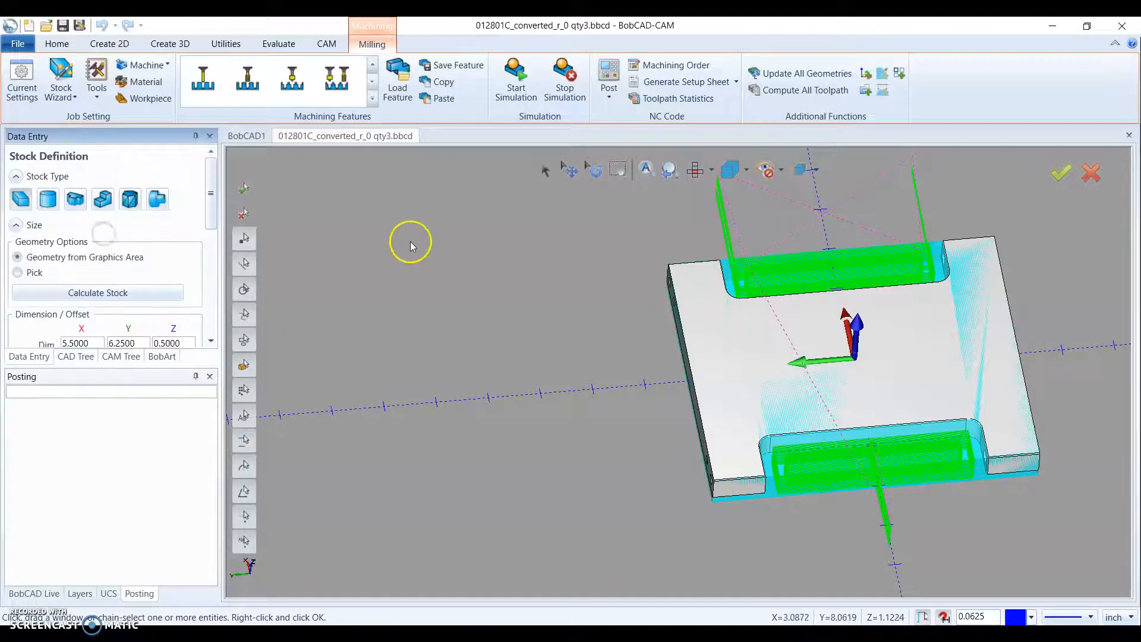
scroll(172, 280, "down", 3)
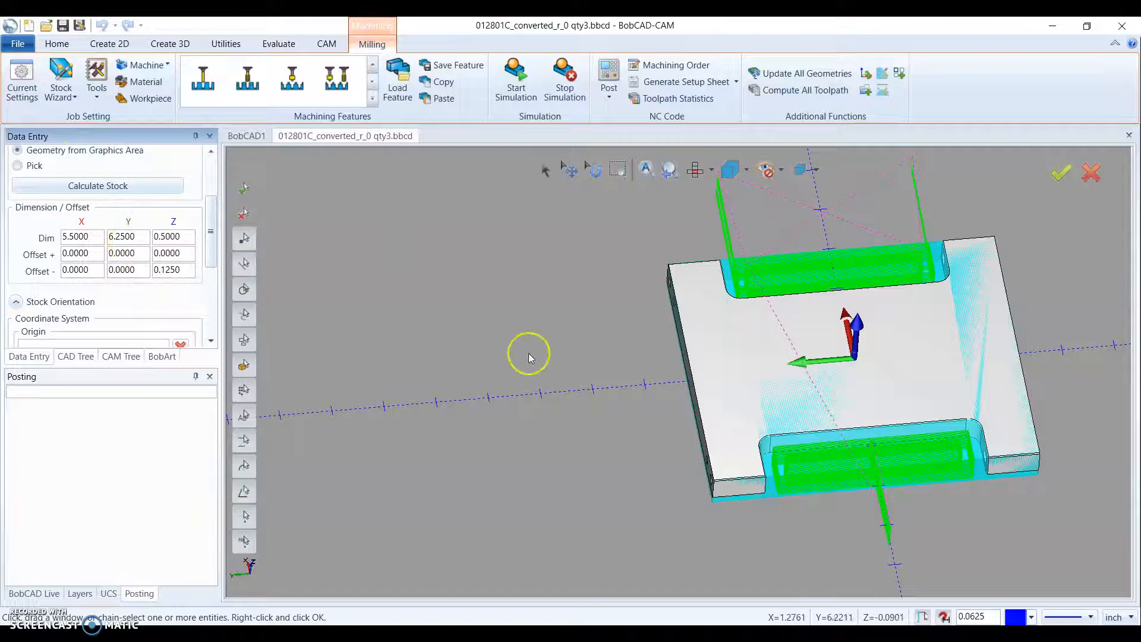
middle_click_drag(475, 417, 458, 408)
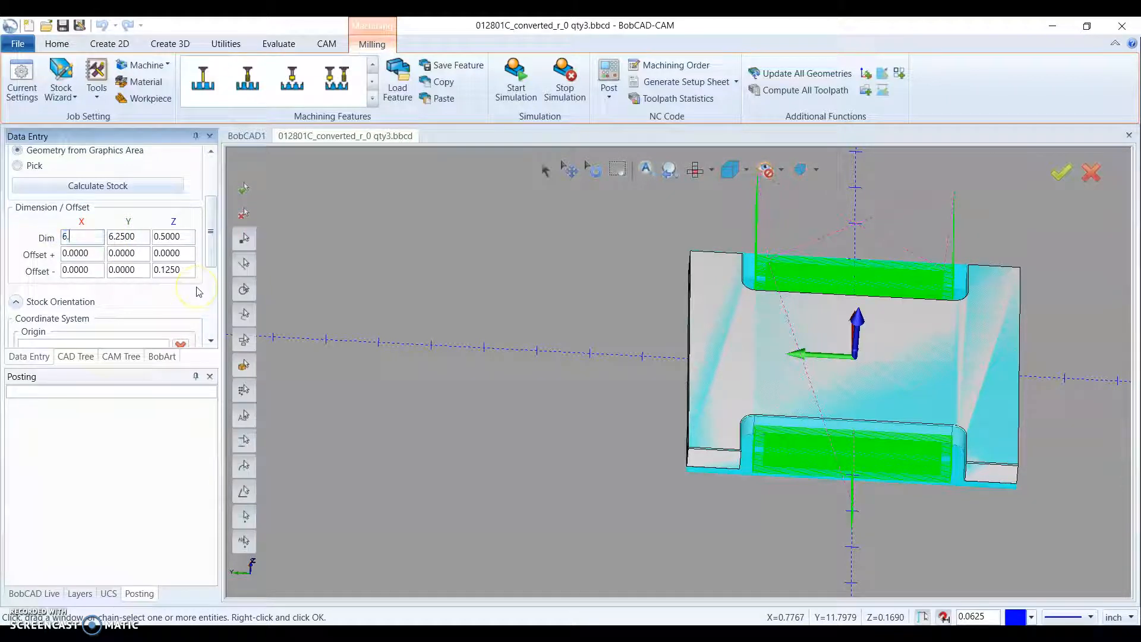
left_click(137, 236)
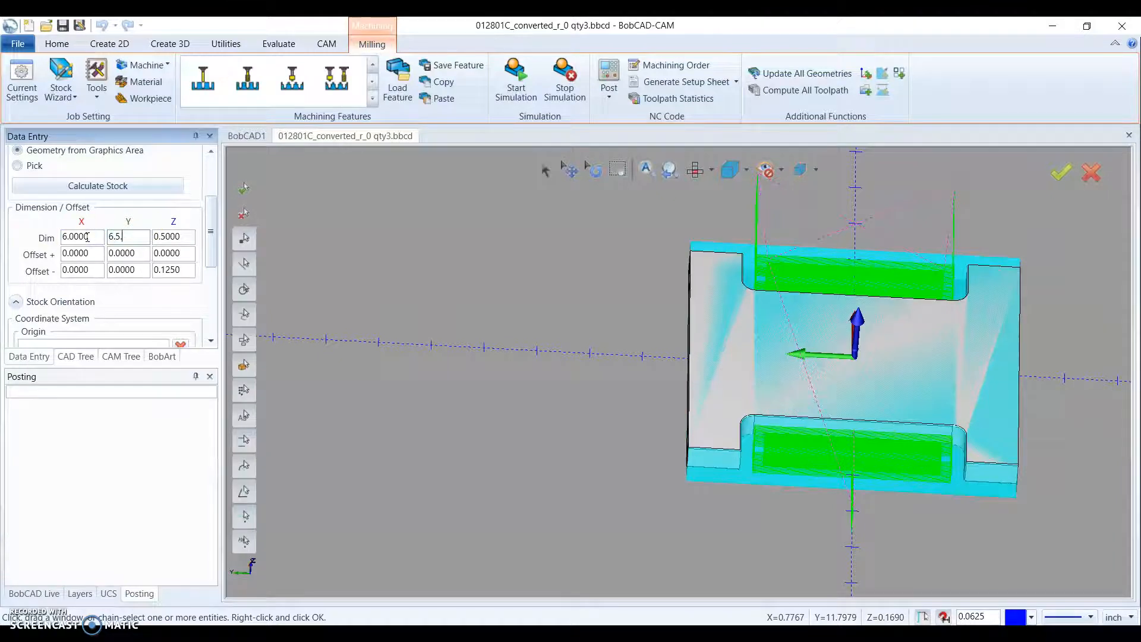
left_click(169, 237)
scroll(101, 312, "down", 5)
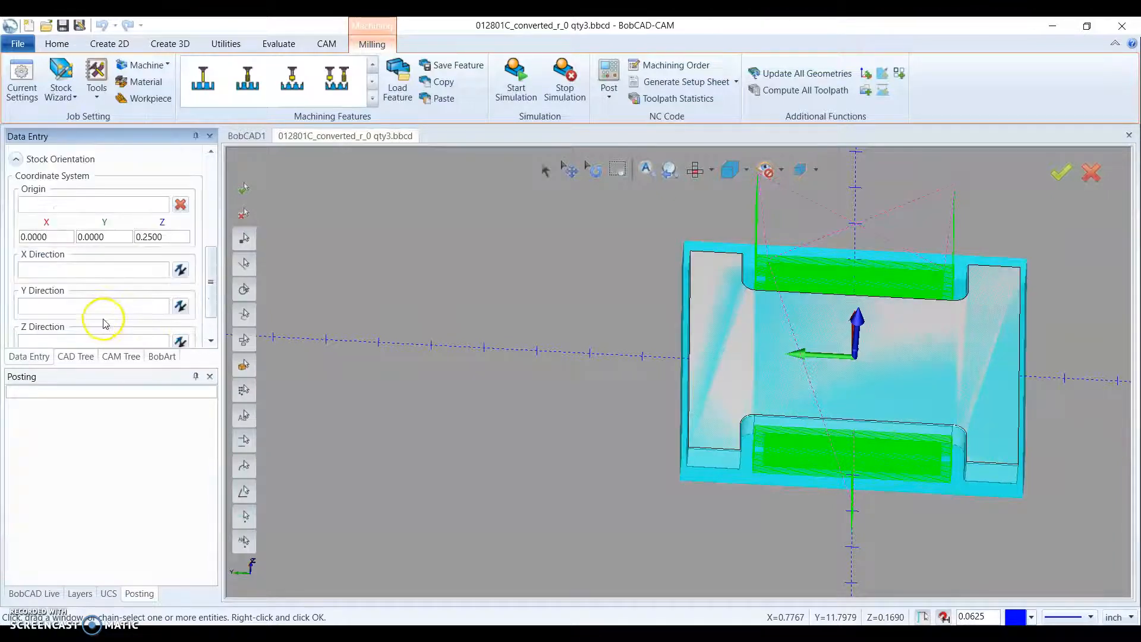
left_click(125, 339)
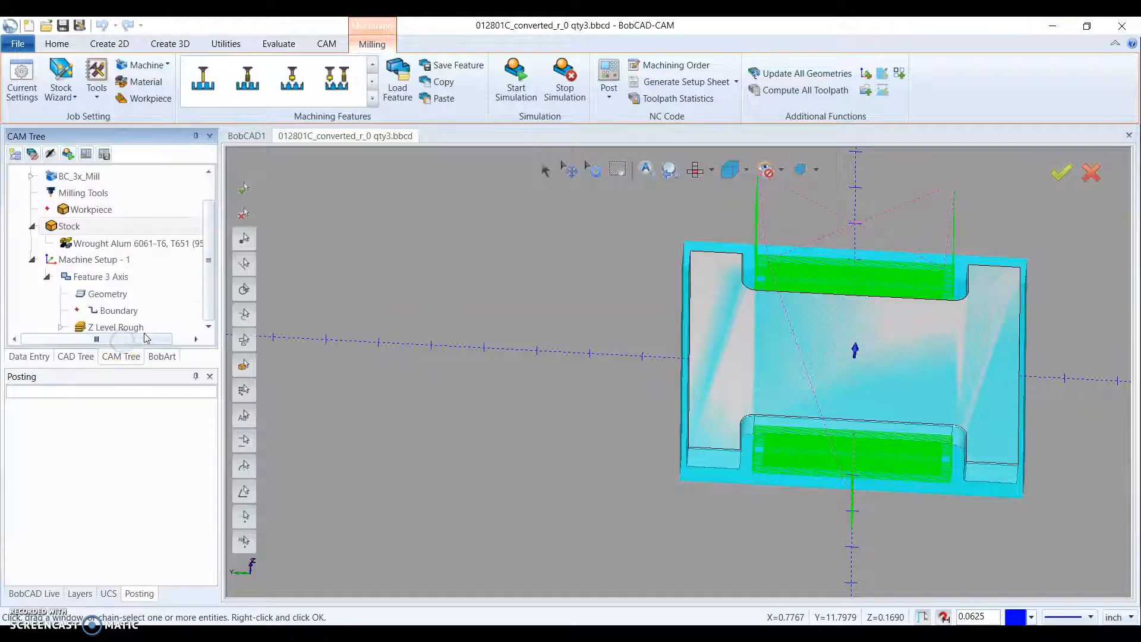
- Recompute the 3 Axis feature's toolpath for the resized stock and inspect its entry moves around the plate
right_click(109, 277)
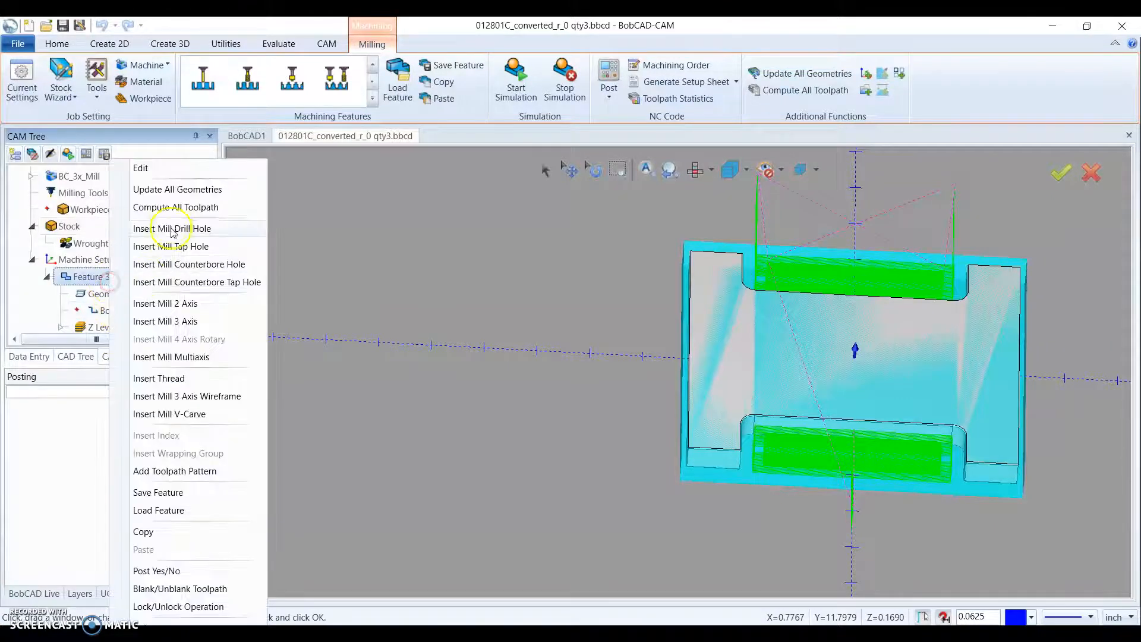
left_click(172, 206)
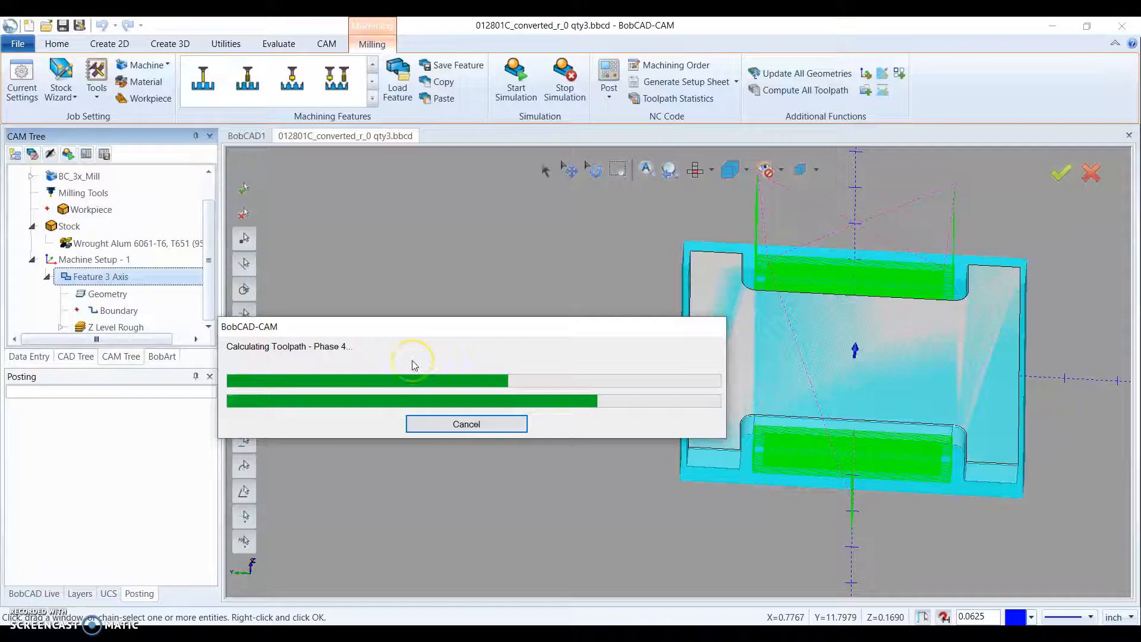
mouse_move(636, 425)
middle_mouse_down()
mouse_move(638, 448)
mouse_move(631, 436)
middle_mouse_up()
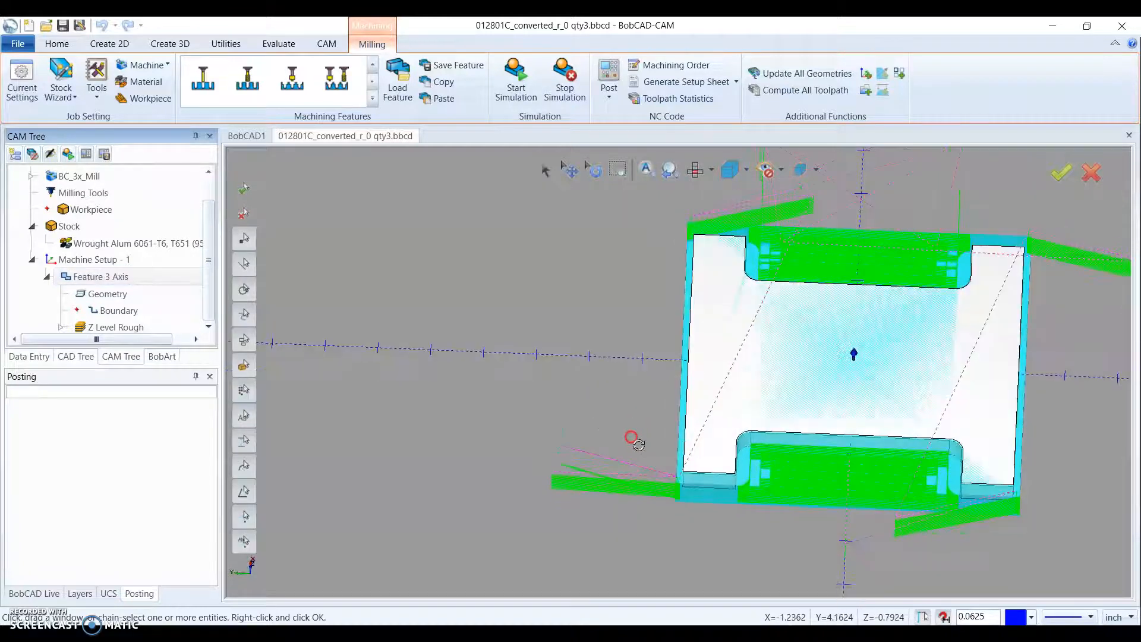
mouse_move(891, 349)
middle_mouse_down()
mouse_move(856, 357)
mouse_move(903, 356)
middle_mouse_up()
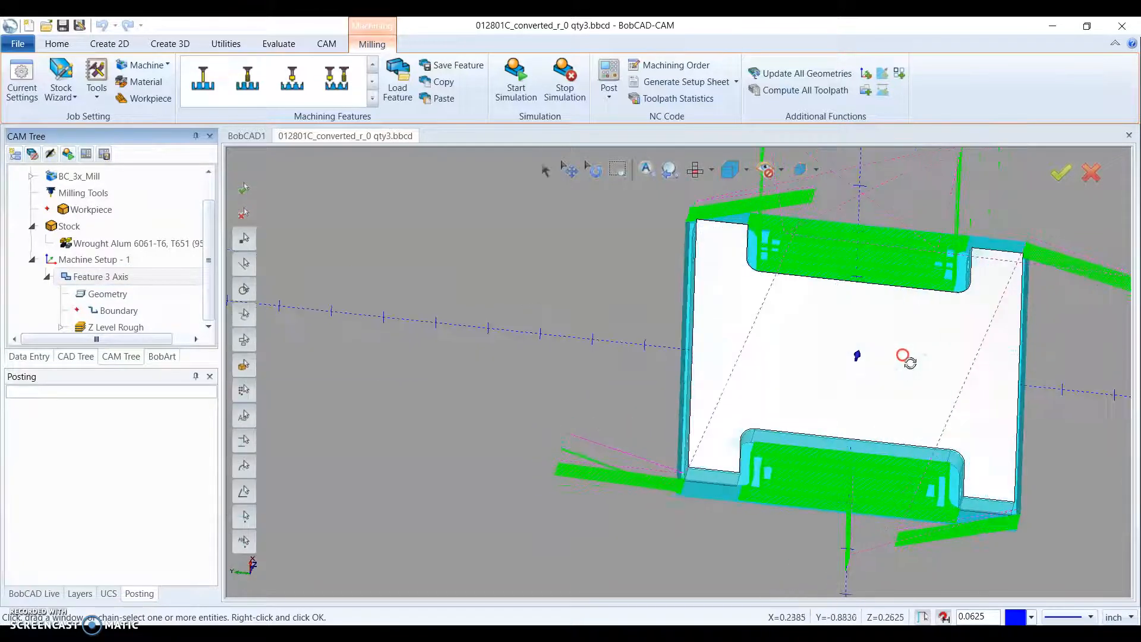
middle_click_drag(920, 470, 911, 457)
scroll(749, 454, "up", 2)
middle_click_drag(742, 473, 720, 472)
scroll(711, 471, "down", 2)
middle_click_drag(745, 310, 746, 317)
middle_click_drag(733, 377, 737, 363)
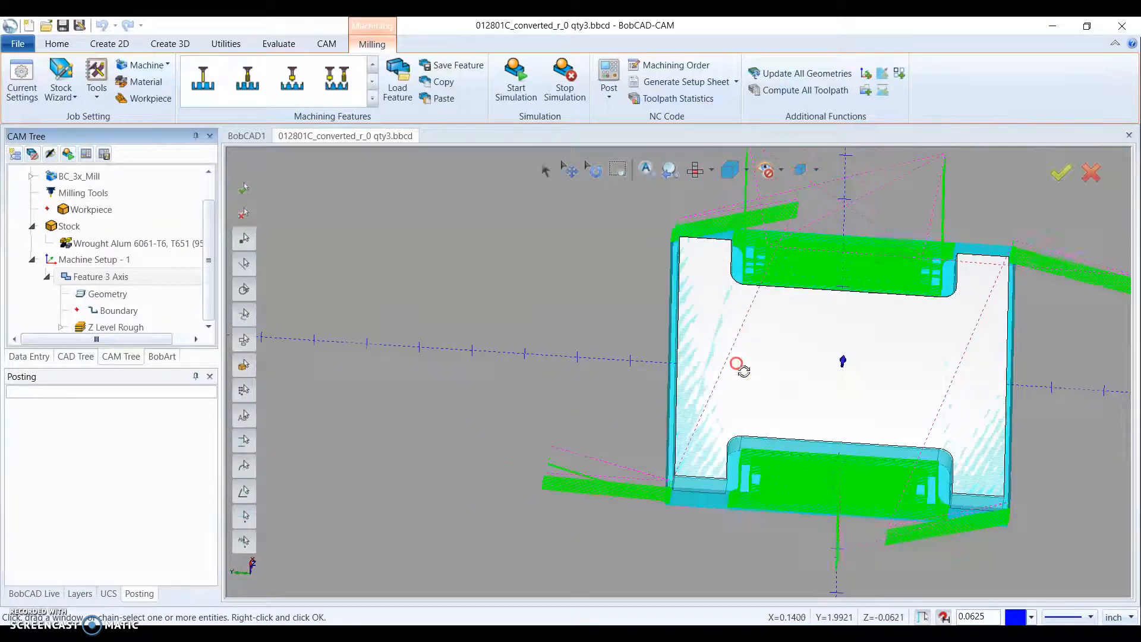
- Edit the 3 Axis feature to use a Plunge entry with the Single Depth type and compute the toolpath
right_click(100, 283)
left_click(136, 168)
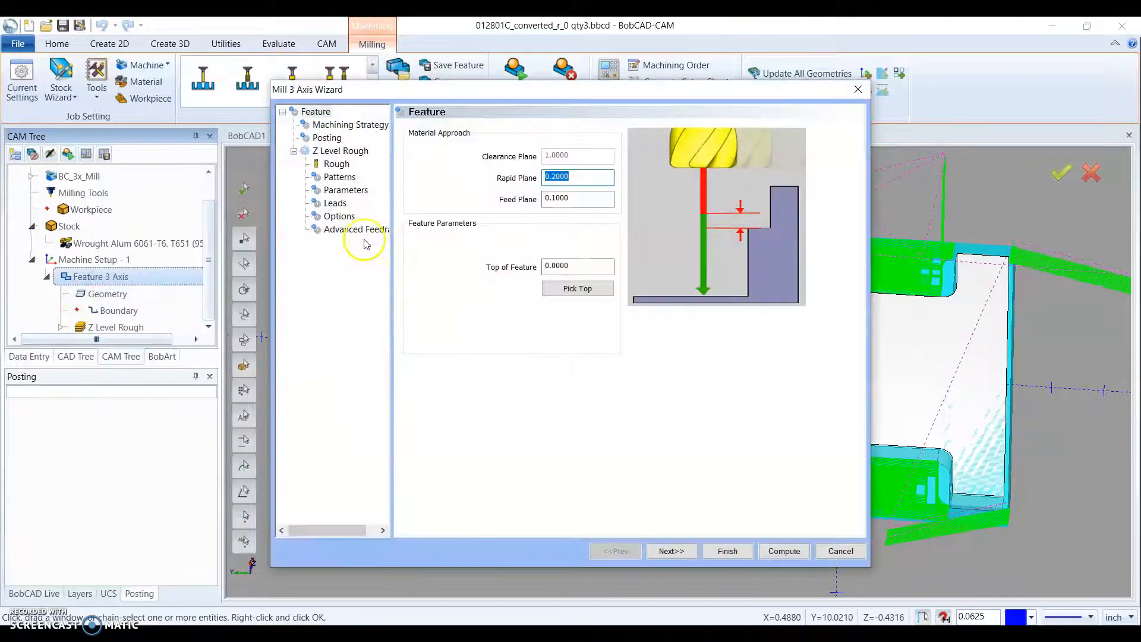
left_click(335, 203)
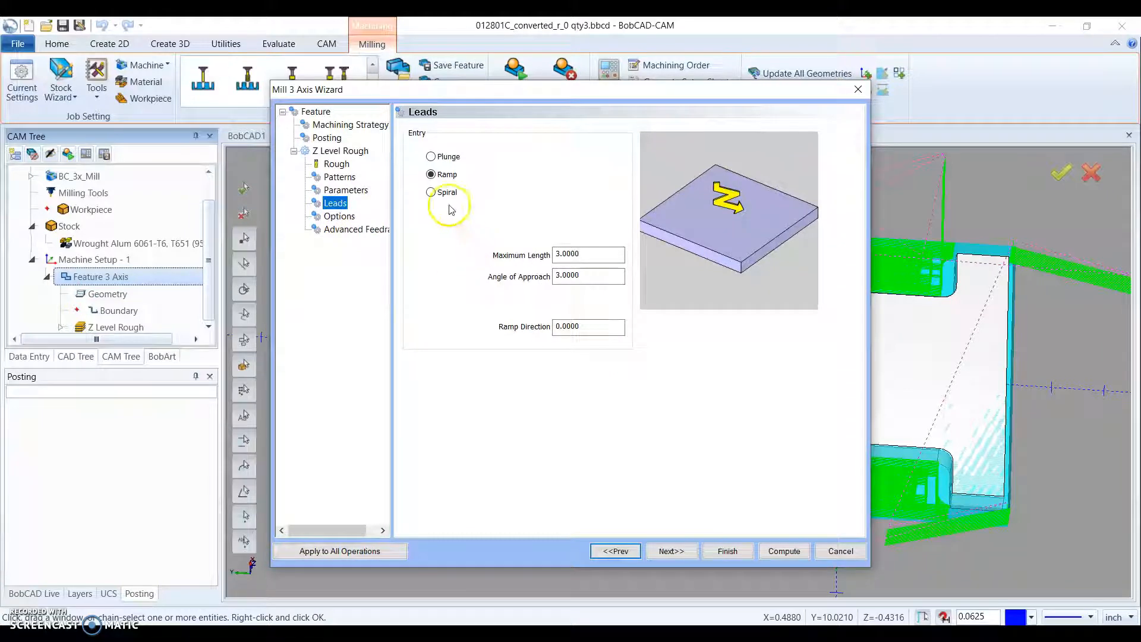
left_click(431, 157)
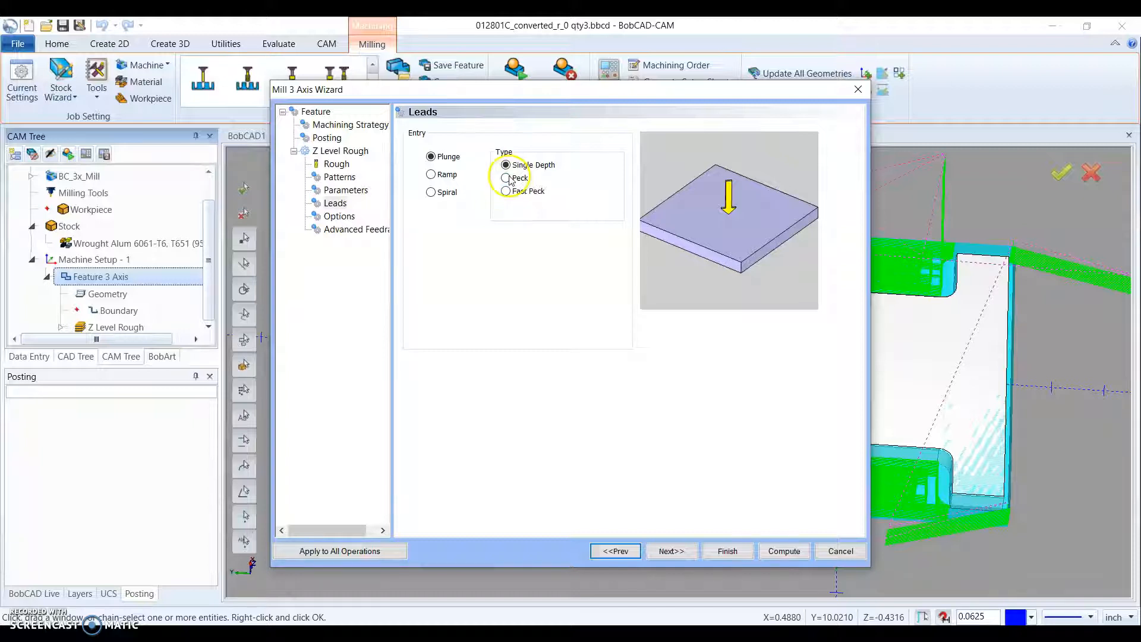
left_click(776, 555)
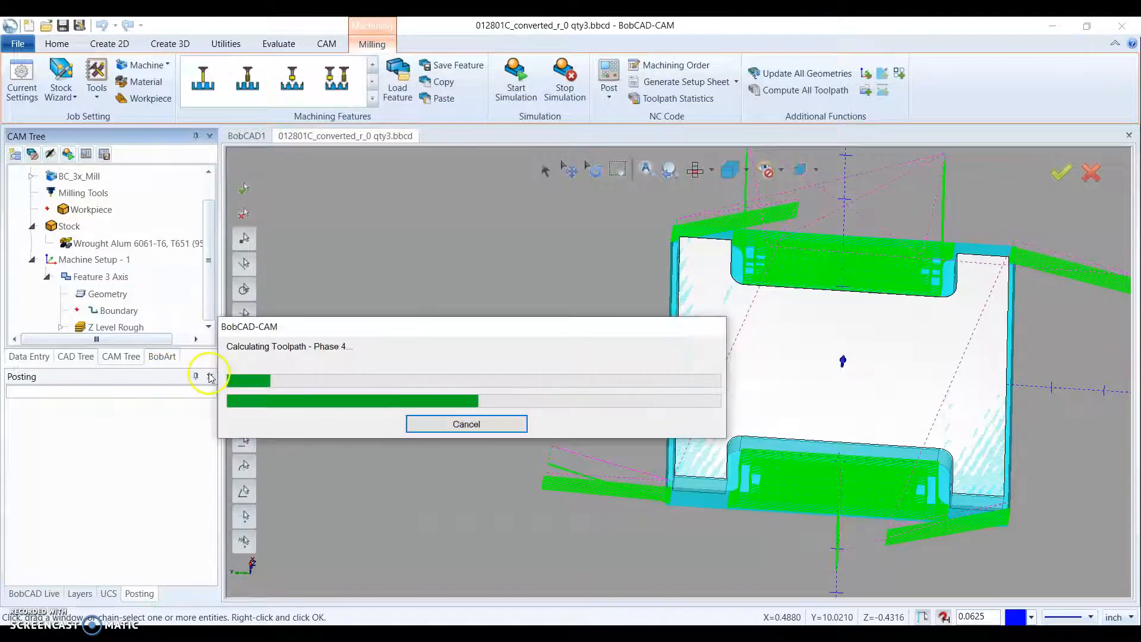
- Redefine the stock with an X dimension of 6.5 and a Y dimension of 7, and accept it
middle_click_drag(620, 539, 623, 527)
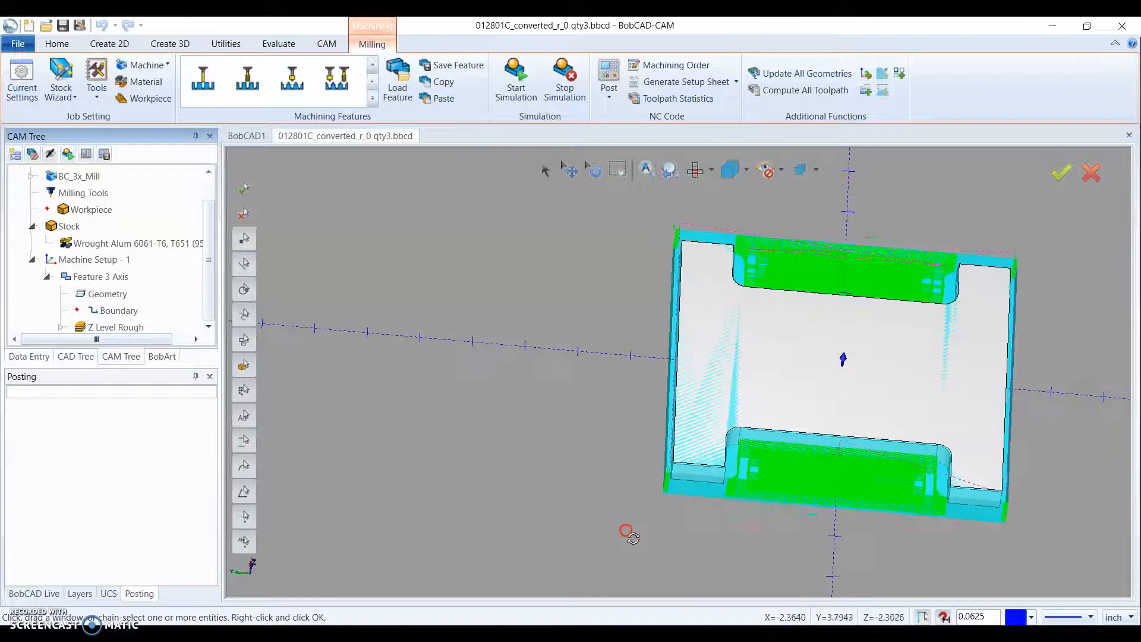
middle_click_drag(663, 339, 669, 372)
middle_click_drag(808, 476, 803, 473)
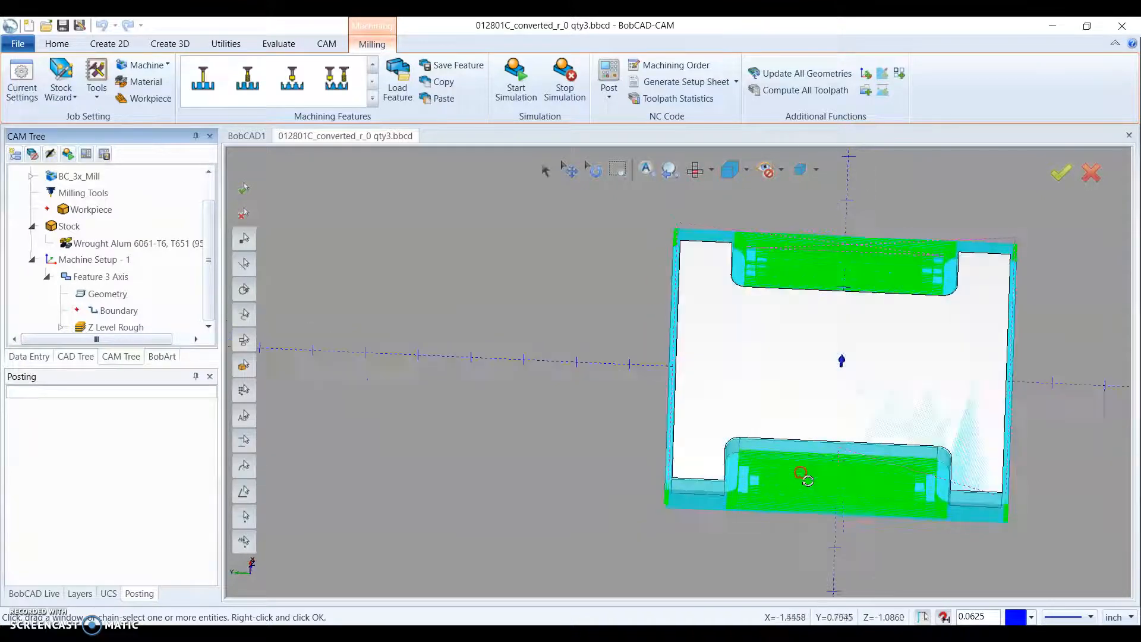
scroll(801, 472, "down", 2)
scroll(756, 428, "up", 2)
right_click(66, 226)
left_click(96, 233)
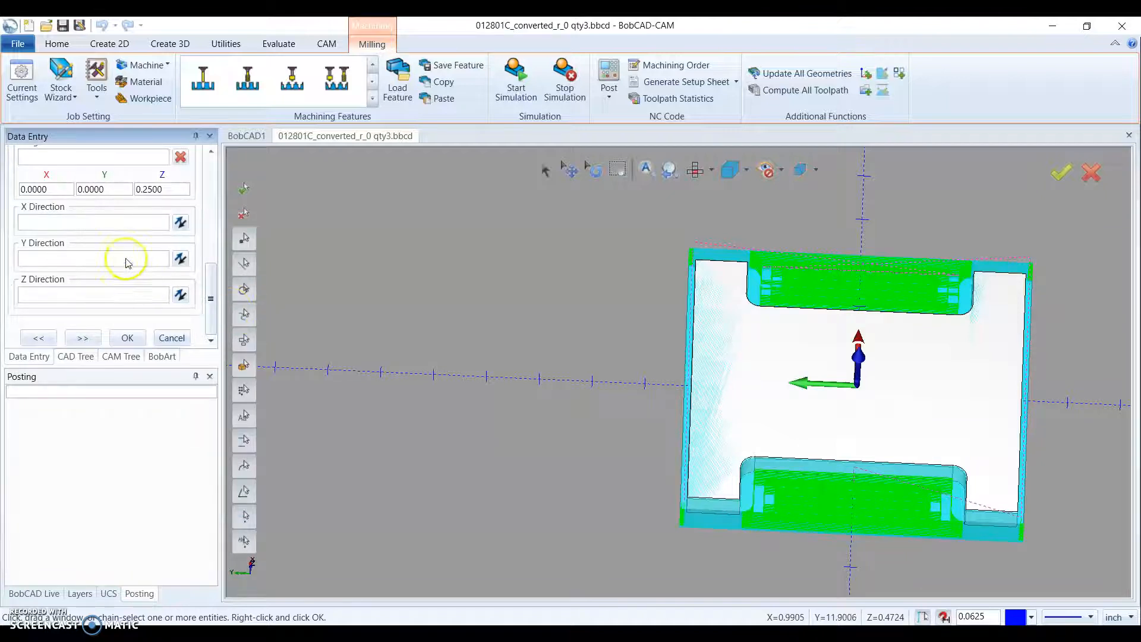
scroll(125, 252, "up", 5)
scroll(125, 249, "up", 2)
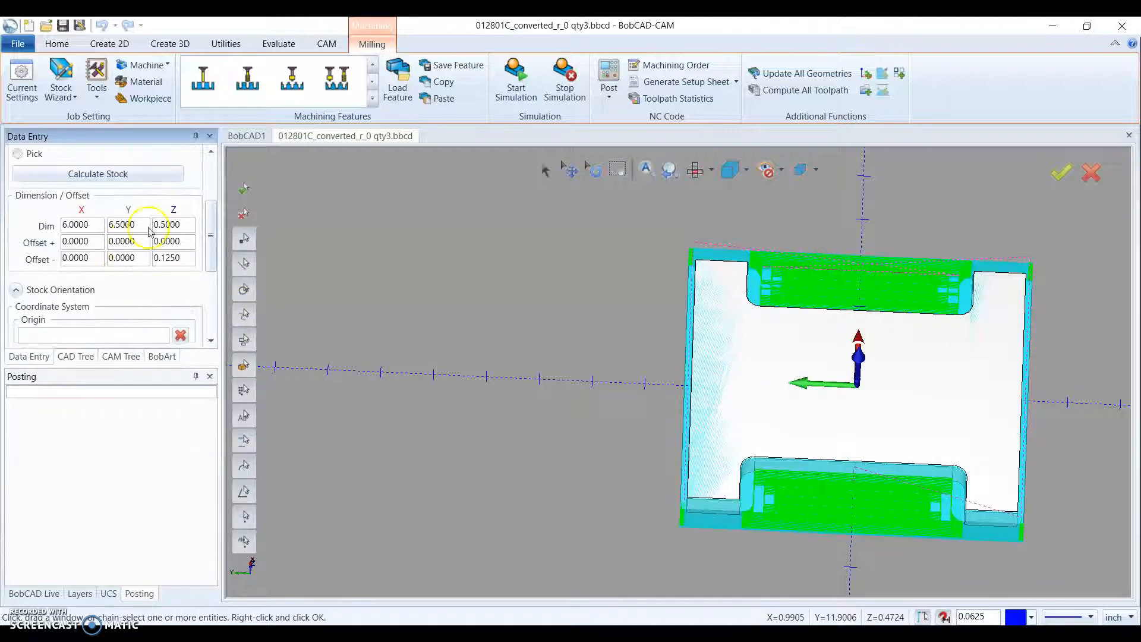
type("6.5")
left_click(141, 226)
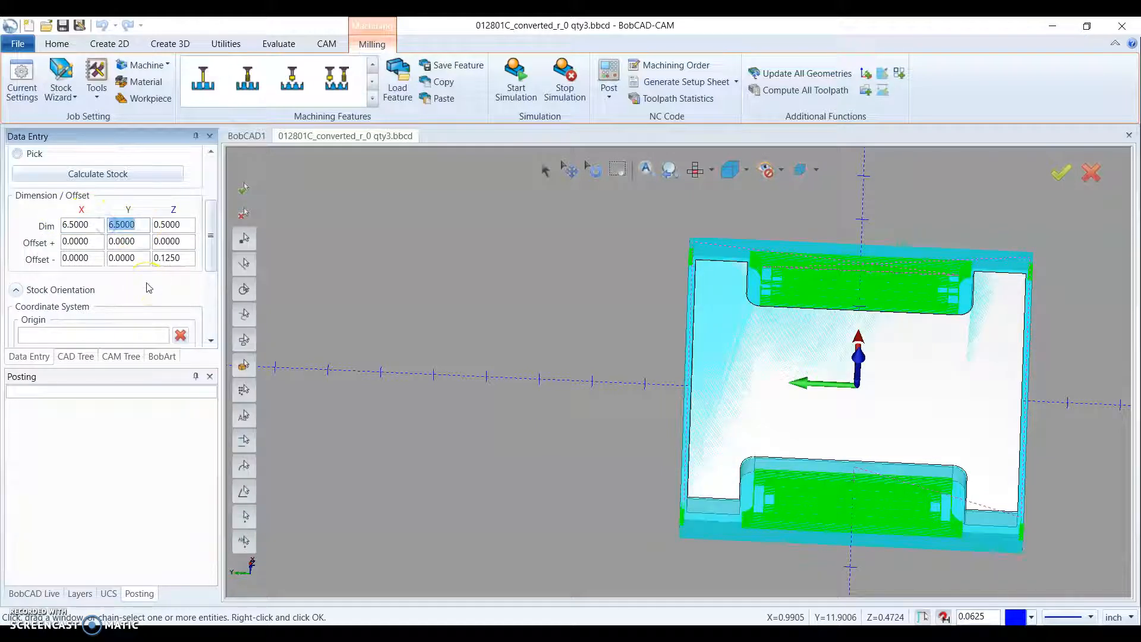
type("7.")
left_click(134, 240)
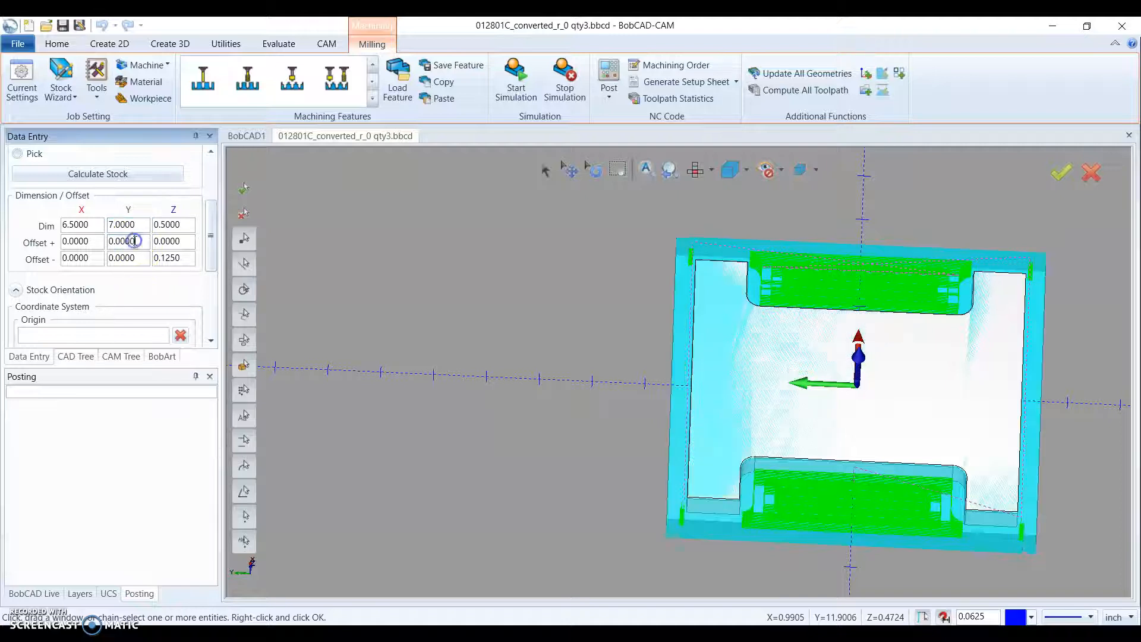
scroll(125, 253, "down", 3)
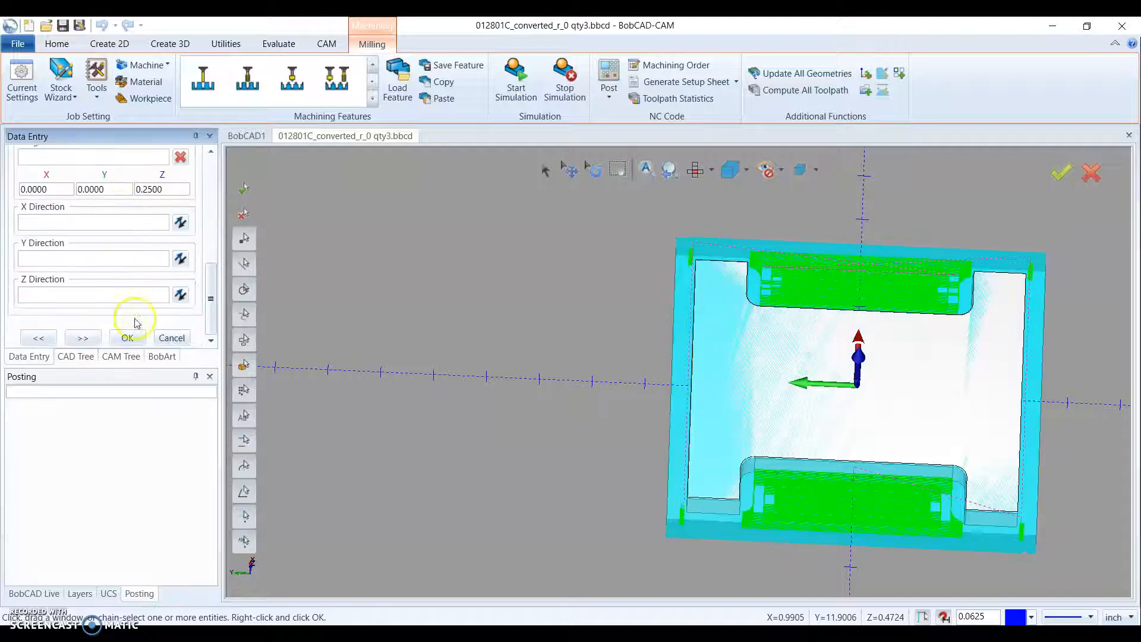
left_click(127, 337)
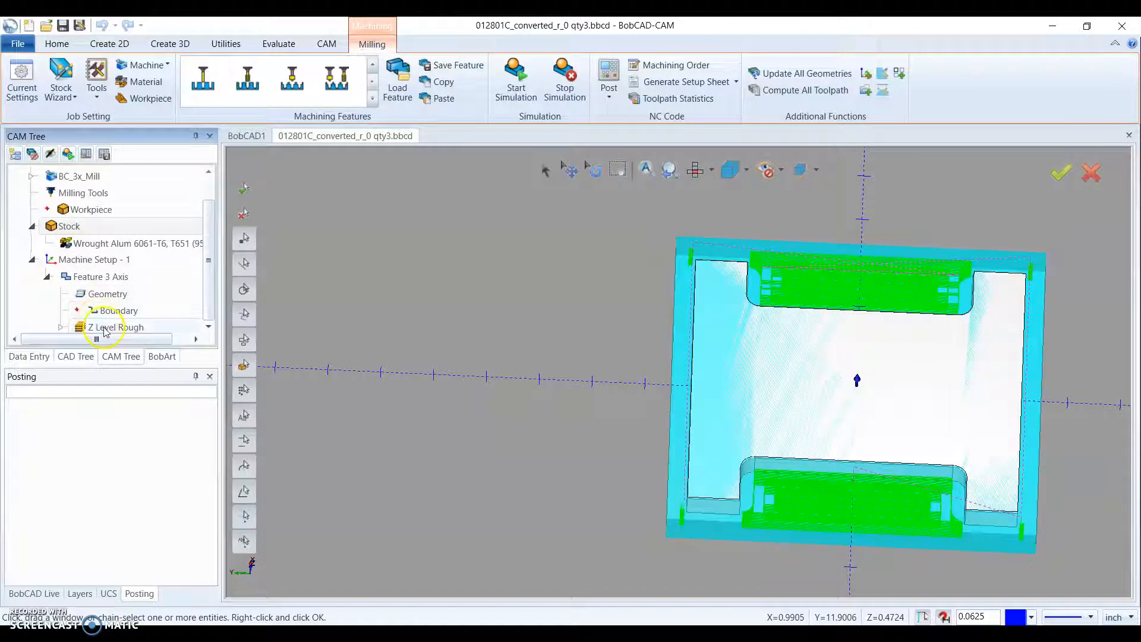
- Recompute all toolpath of the 3 Axis feature for the enlarged stock
left_click(111, 281)
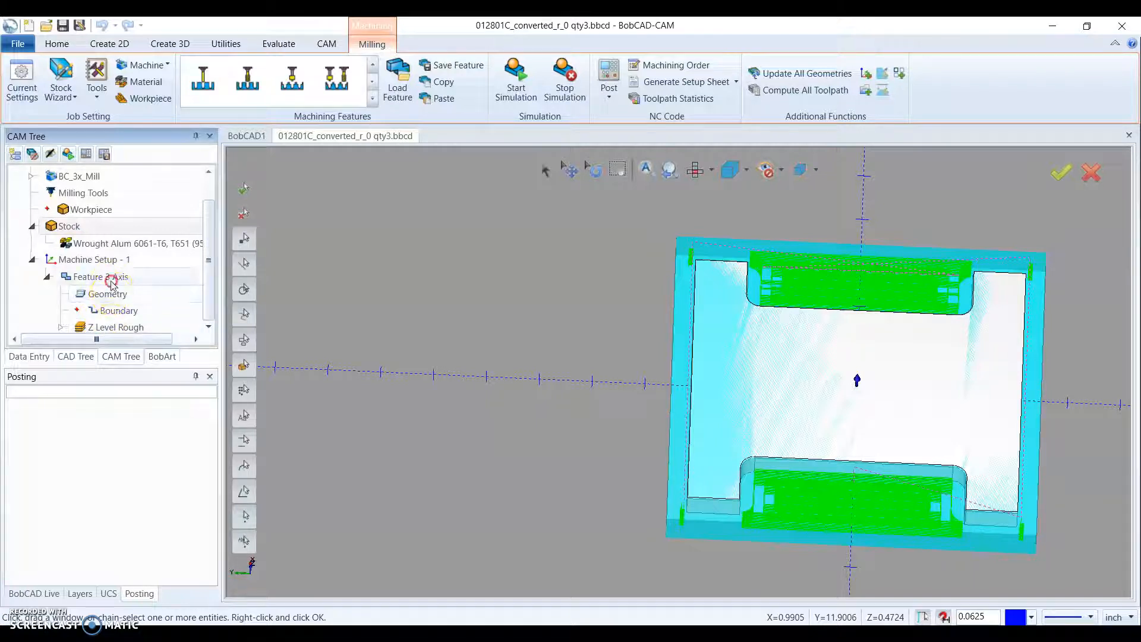
right_click(111, 281)
left_click(167, 206)
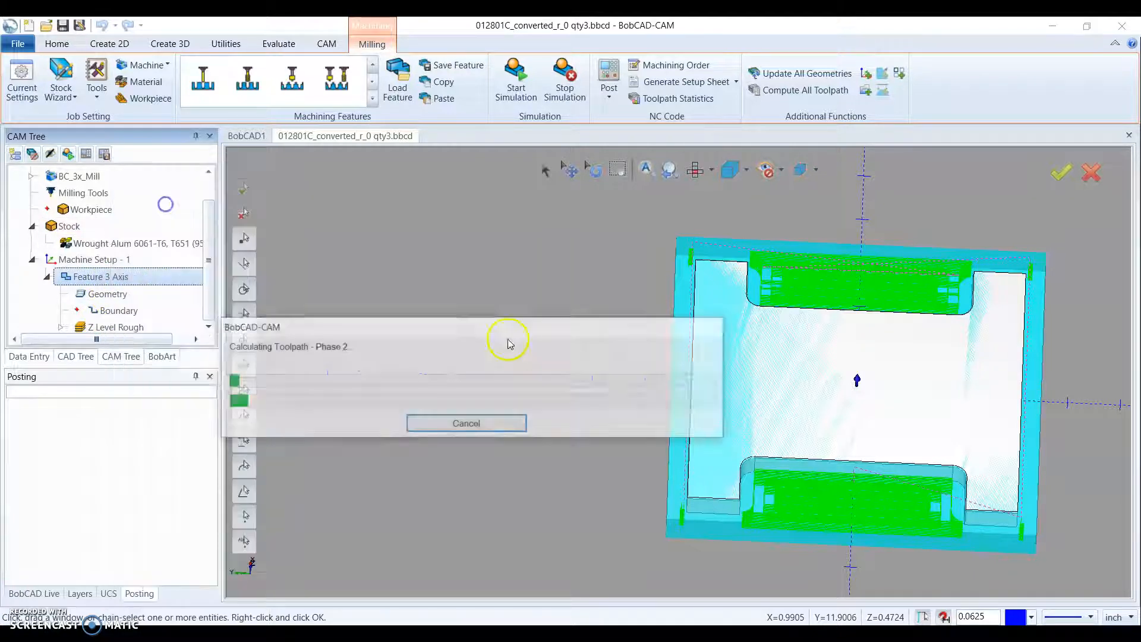
- Examine the recomputed roughing passes and entry moves around the plate's perimeter and side cutouts from several angles
middle_click_drag(721, 418, 751, 440)
mouse_move(843, 410)
middle_mouse_down()
mouse_move(864, 389)
mouse_move(823, 410)
mouse_move(830, 416)
middle_mouse_up()
middle_click_drag(757, 350, 899, 362)
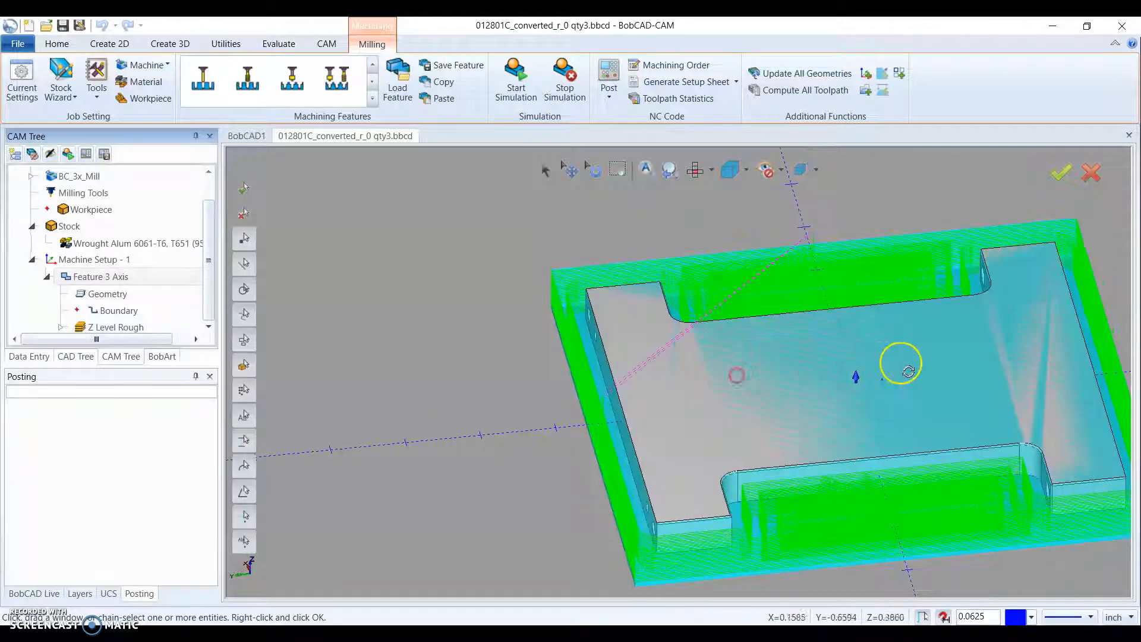
middle_click_drag(790, 379, 920, 380)
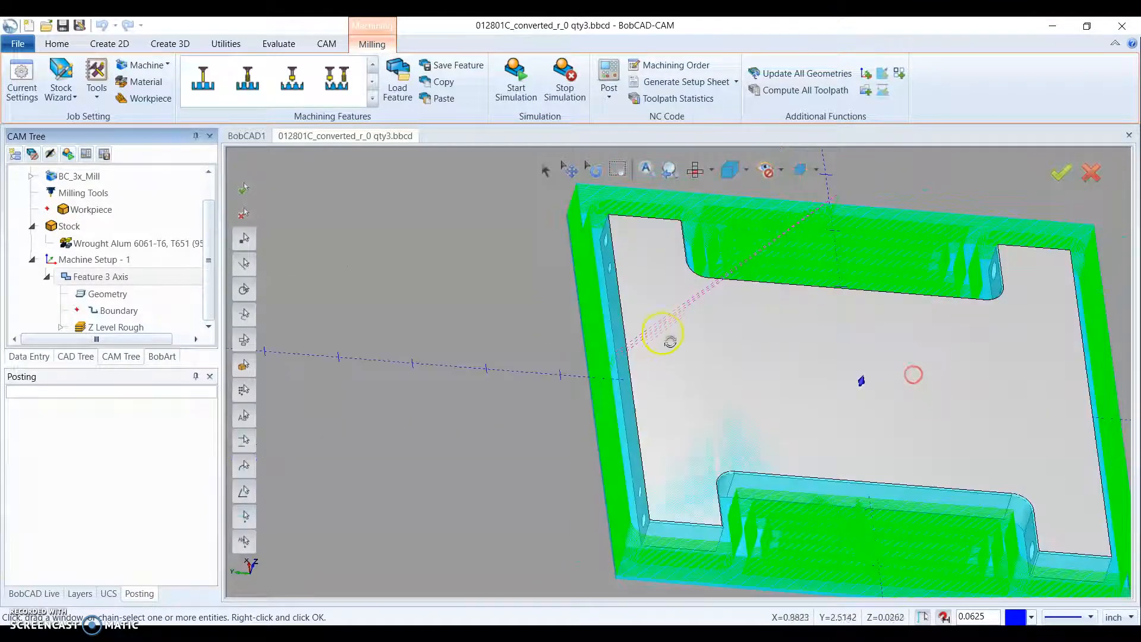
middle_click_drag(554, 325, 529, 335)
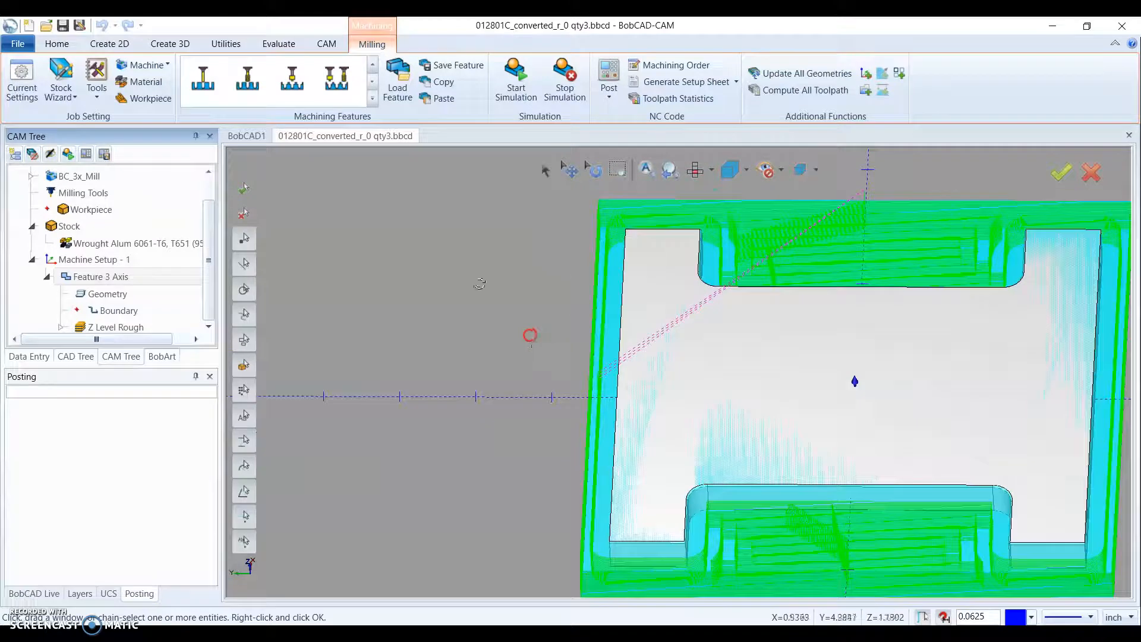
middle_click_drag(600, 435, 652, 427)
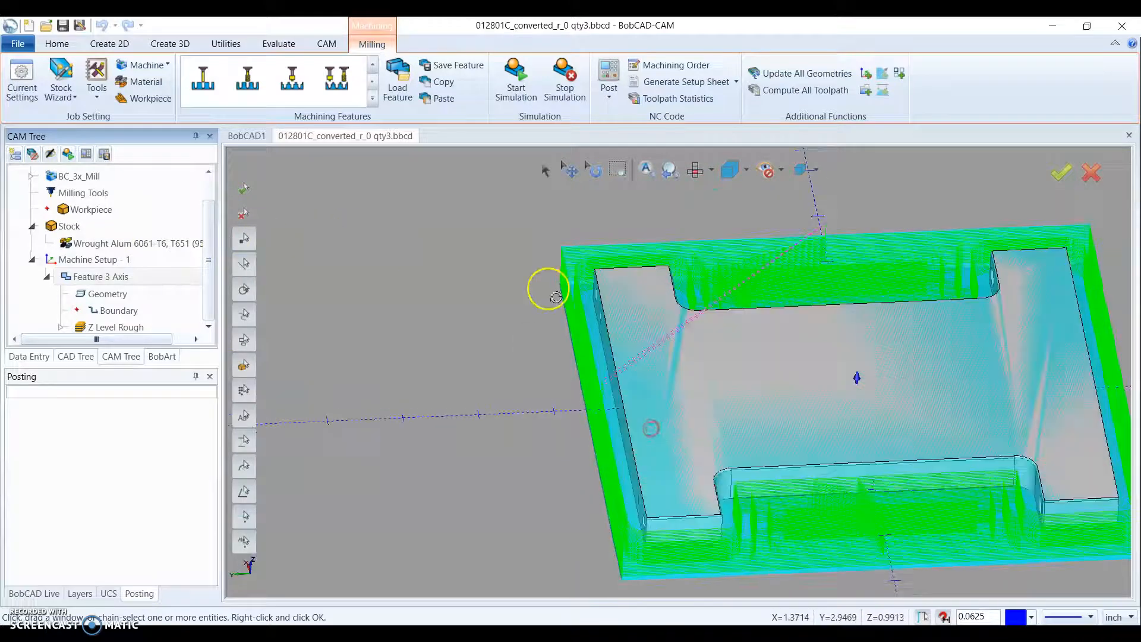
scroll(548, 289, "up", 3)
scroll(581, 280, "down", 3)
middle_click_drag(930, 445, 851, 398)
middle_click_drag(712, 450, 686, 452)
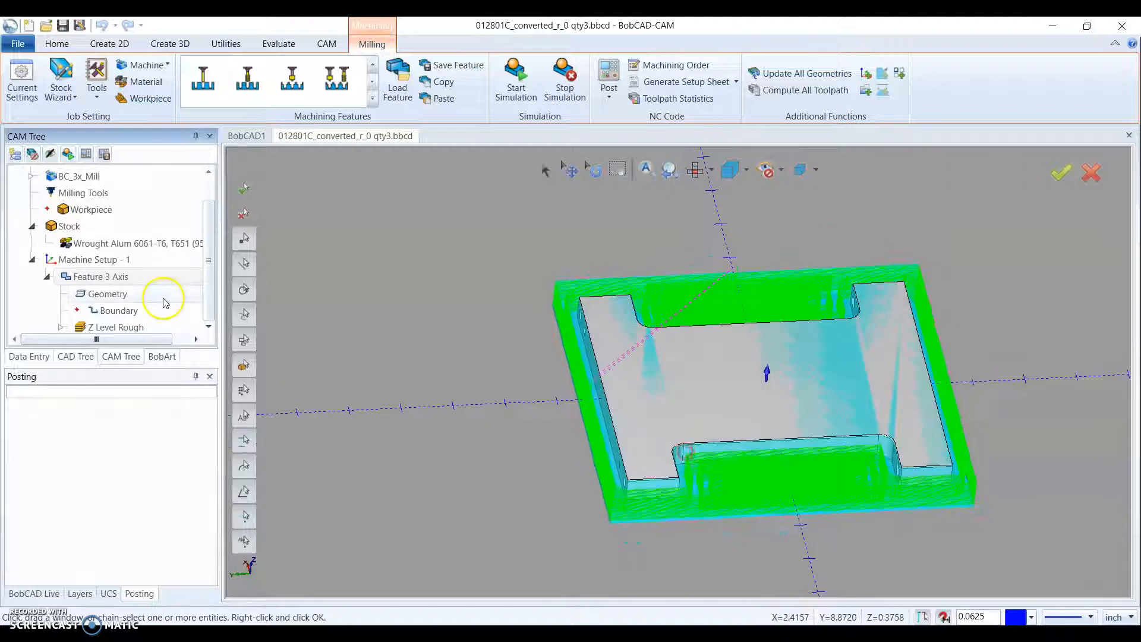
- Blank the 3 Axis feature's toolpath and the stock, leaving only the plate model displayed
right_click(103, 276)
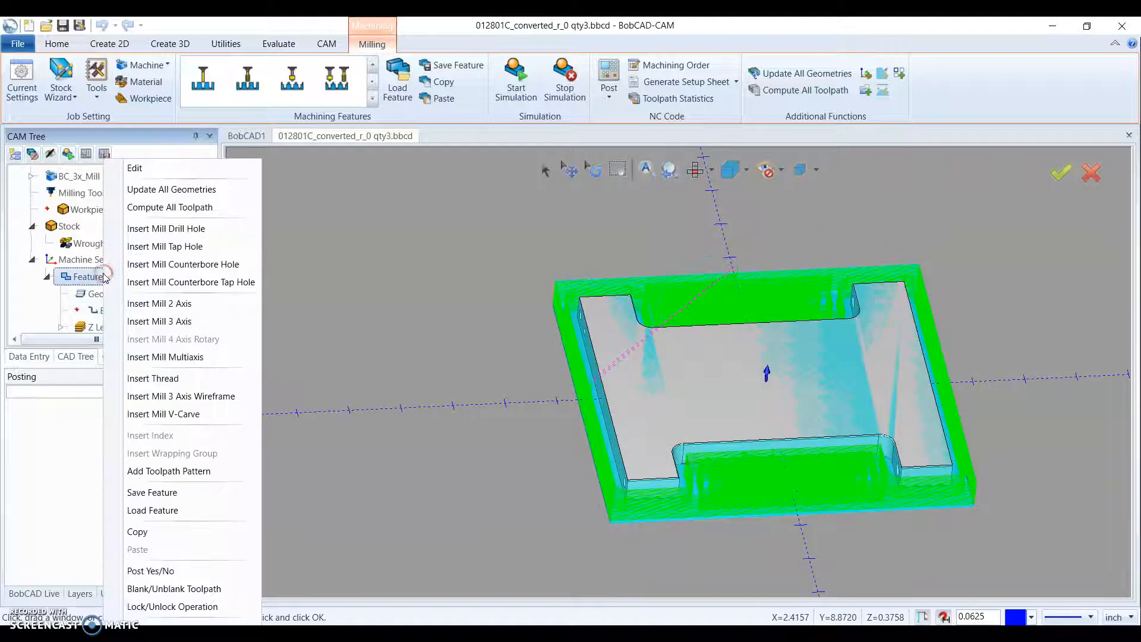
left_click(169, 590)
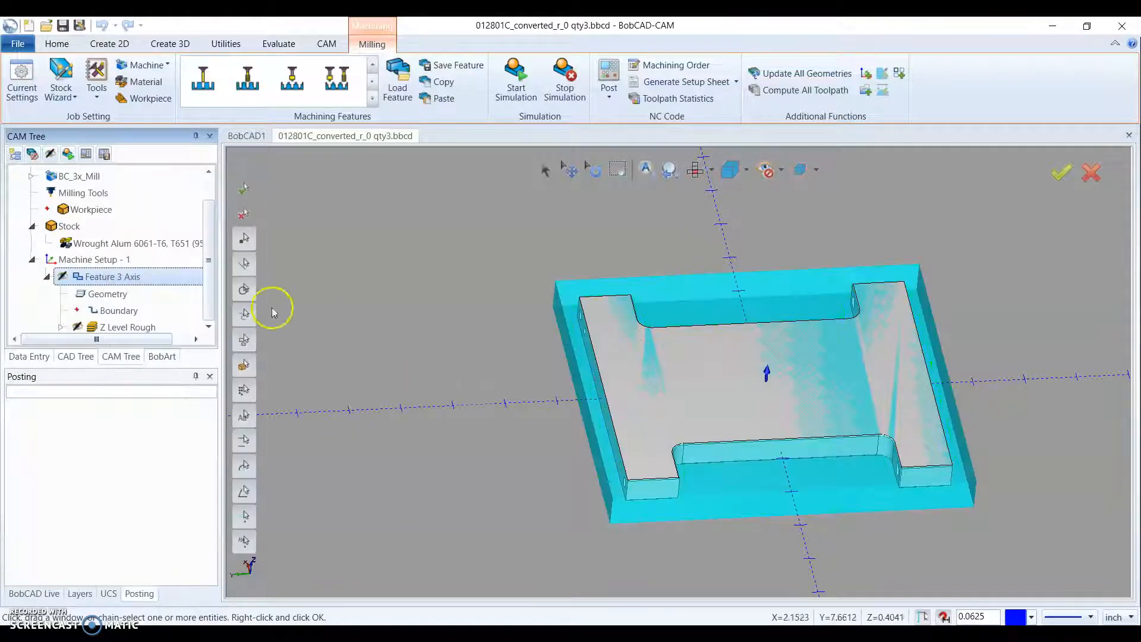
right_click(59, 228)
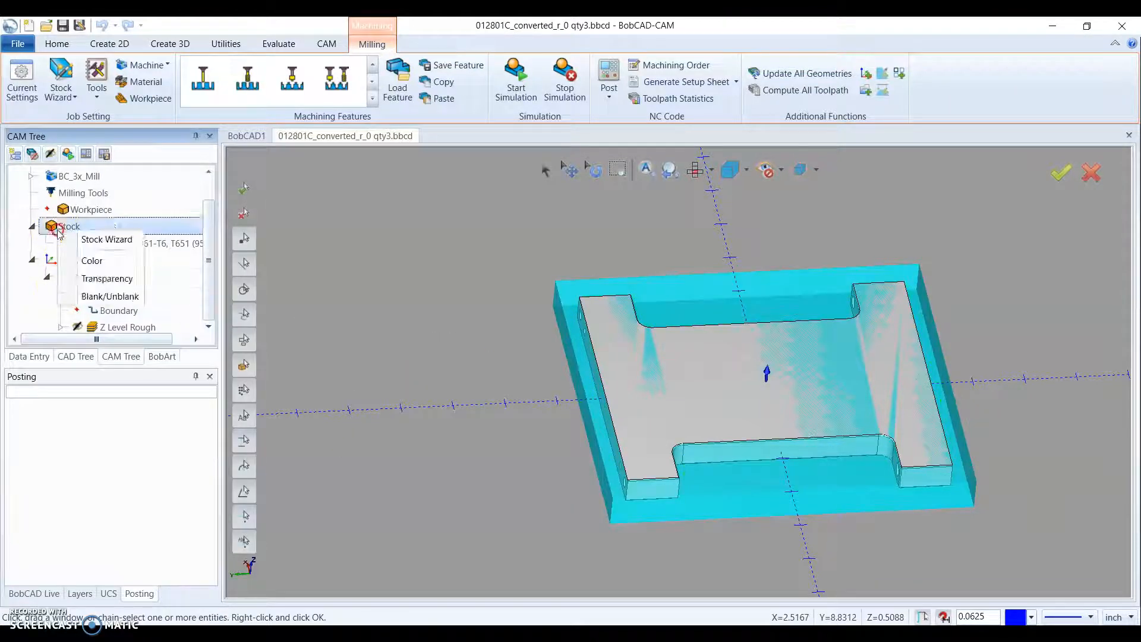
left_click(102, 296)
mouse_move(695, 312)
middle_mouse_down()
mouse_move(702, 333)
mouse_move(710, 315)
middle_mouse_up()
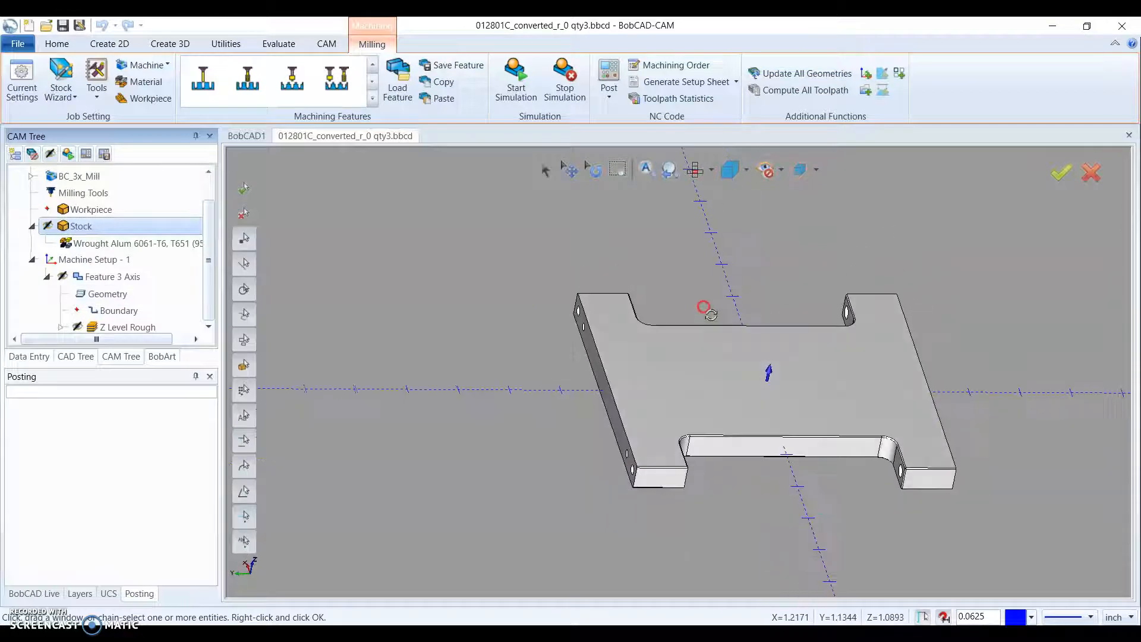